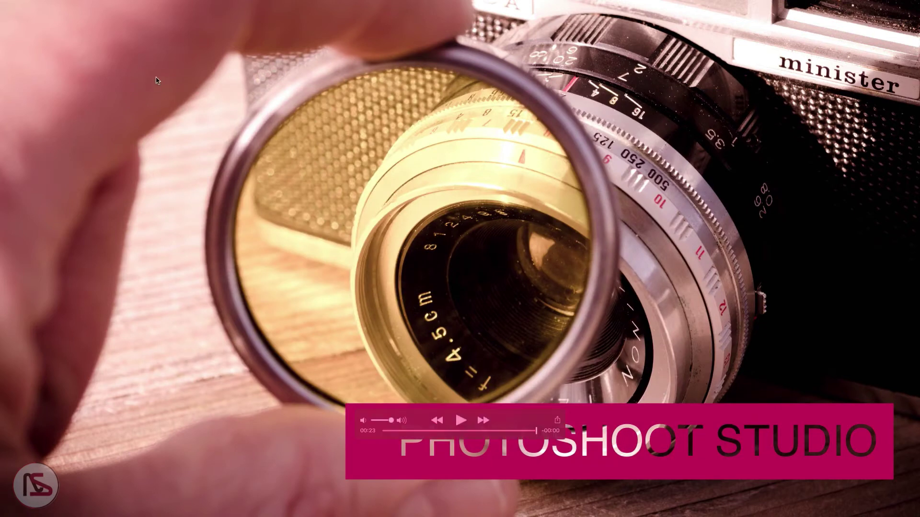
Exit the full-screen video preview and minimize the venetians-glass-trans-1080.mp4 window
key("Escape")
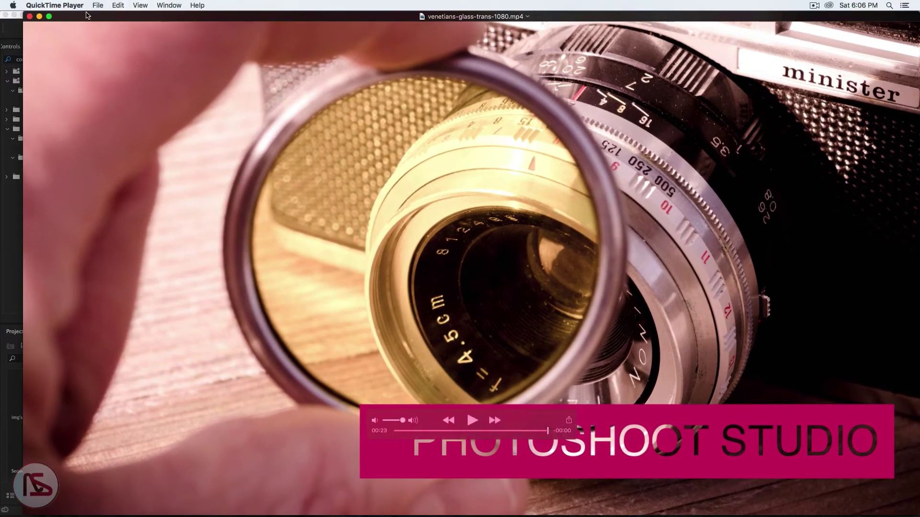
left_click(50, 16)
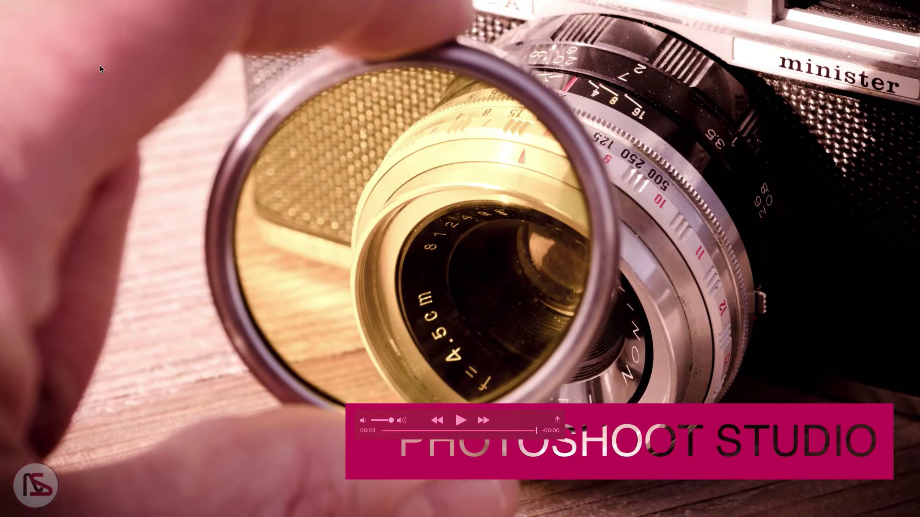
key("Escape")
left_click(39, 16)
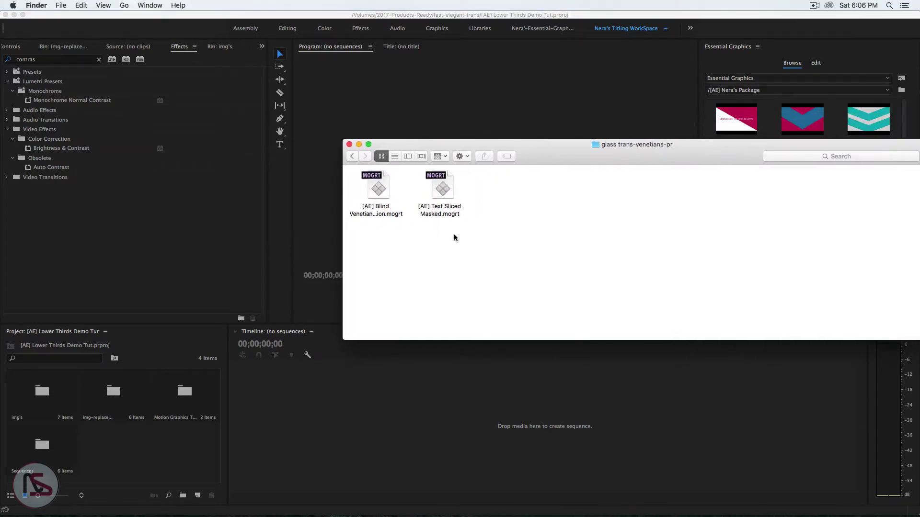
Highlight both MOGRT template files, then switch to Firefox to view the Venetians Blind Transition tutorial page
key("super+a")
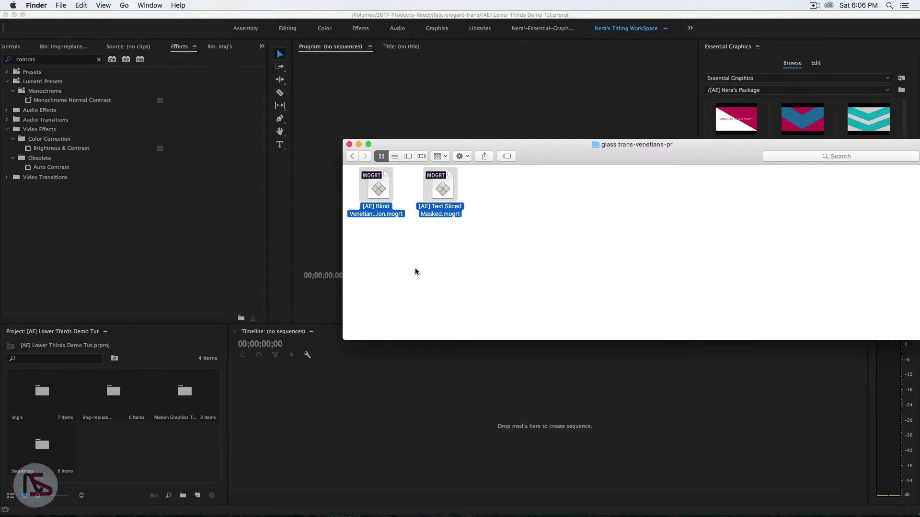
mouse_move(383, 513)
left_click(496, 499)
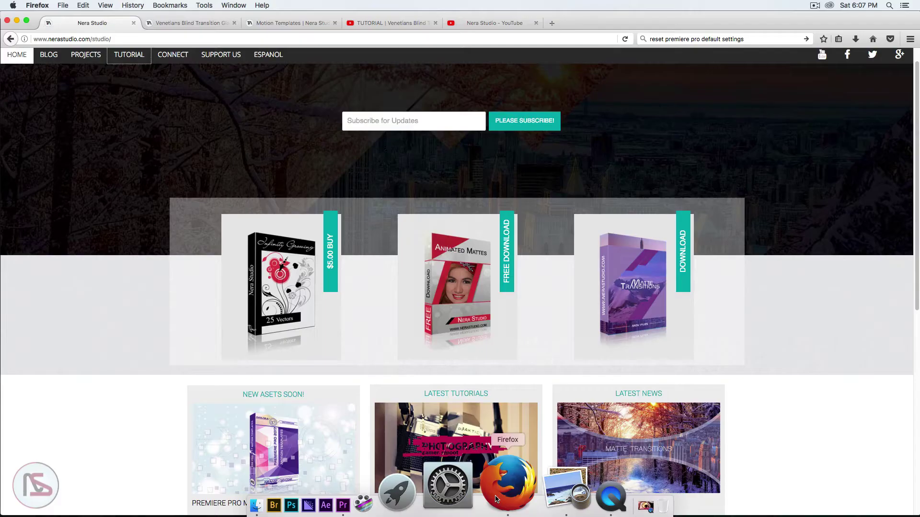
left_click(383, 23)
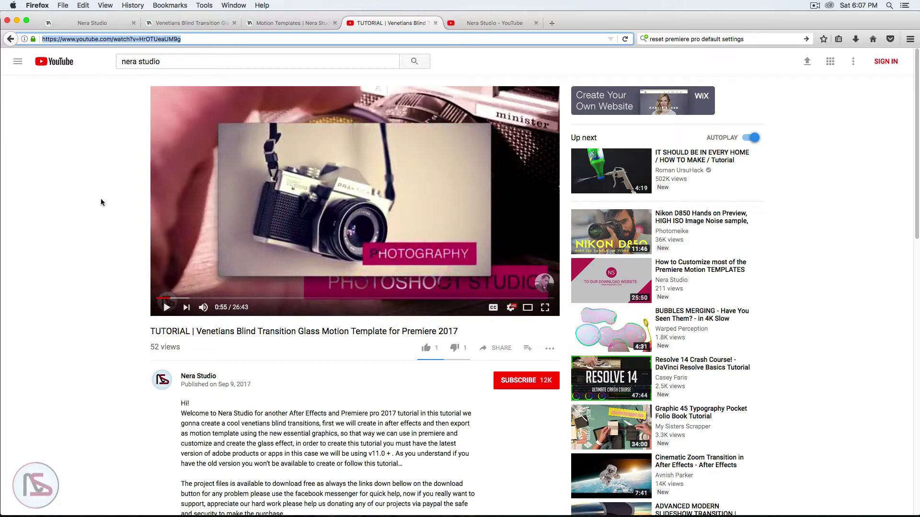
left_click(17, 21)
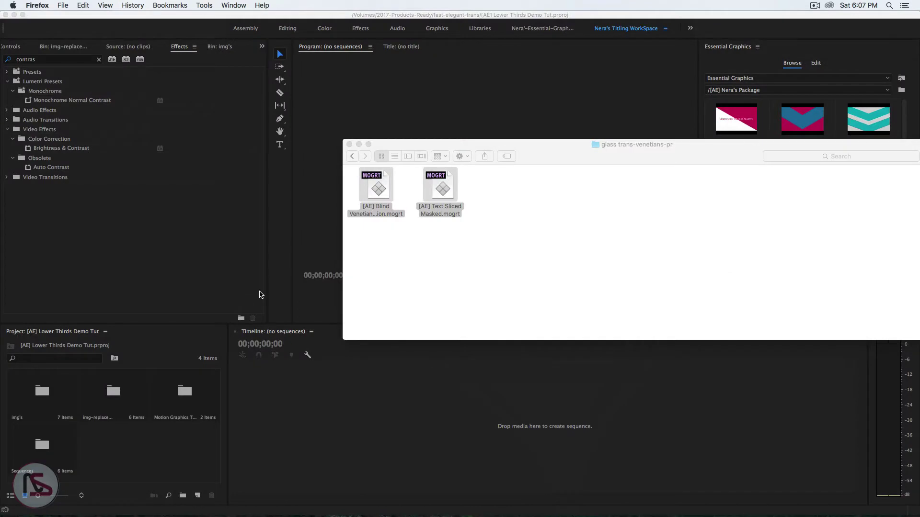
Minimize the glass trans-venetians-pr folder window and switch back to Premiere Pro
left_click(499, 234)
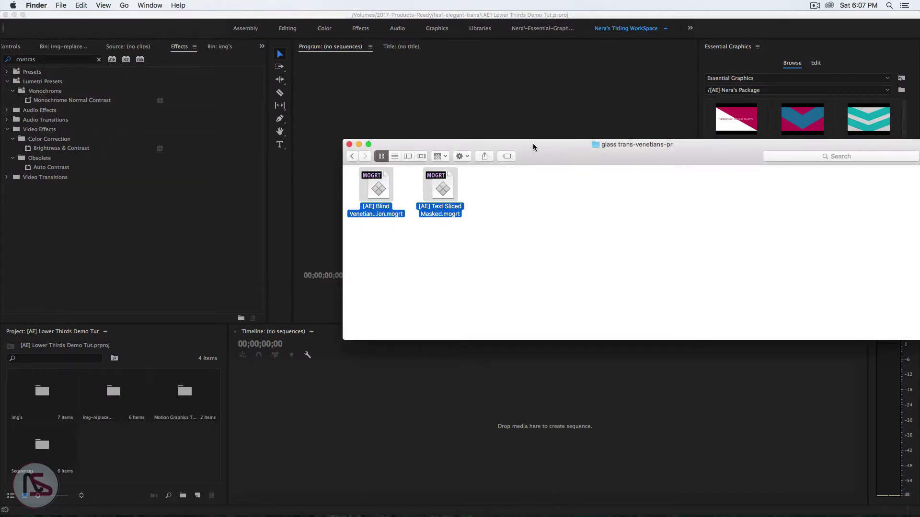
left_click(358, 144)
left_click(441, 135)
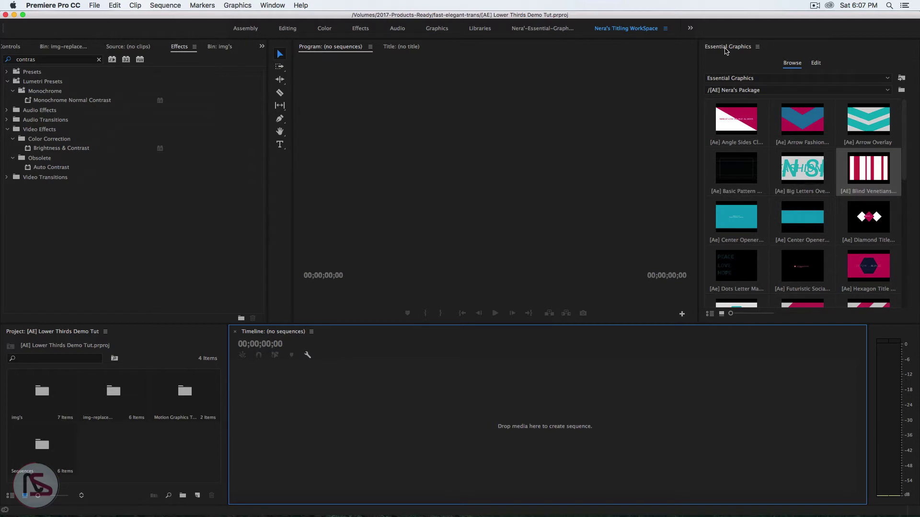
left_click(902, 80)
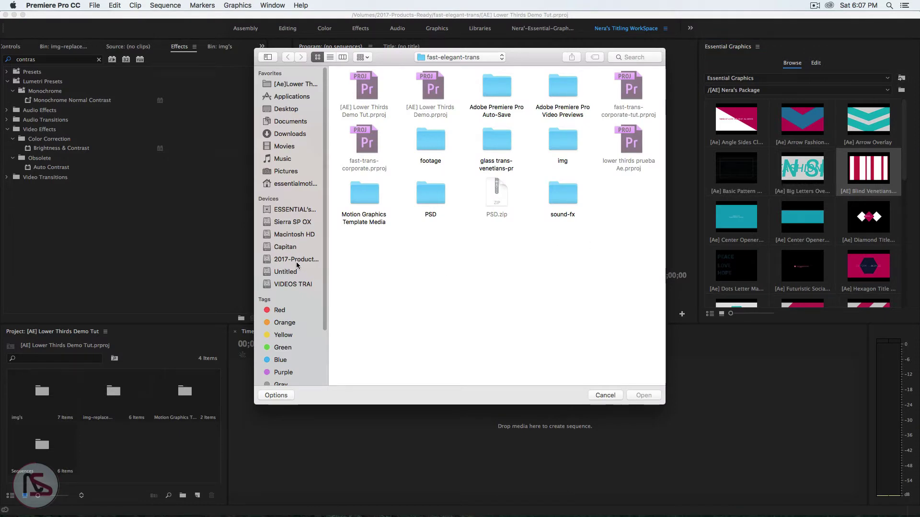
left_click(283, 312)
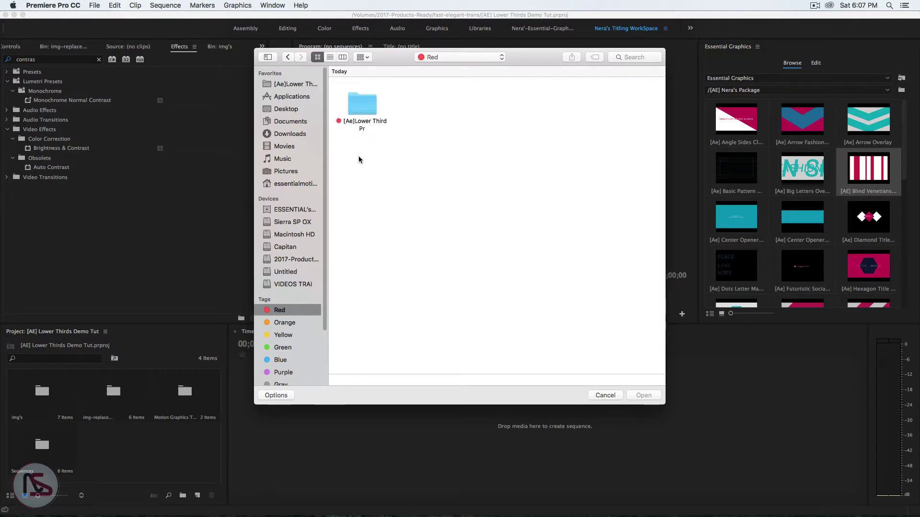
double_click(361, 105)
left_click(365, 90)
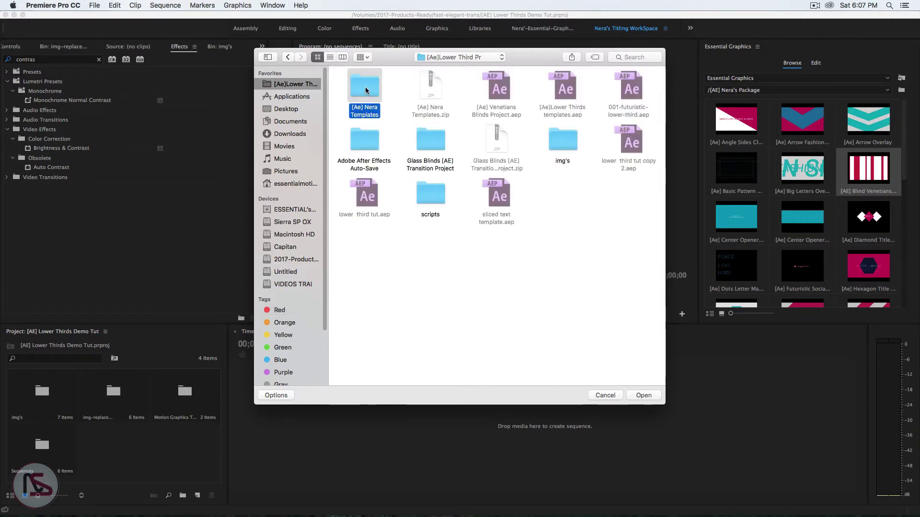
double_click(366, 90)
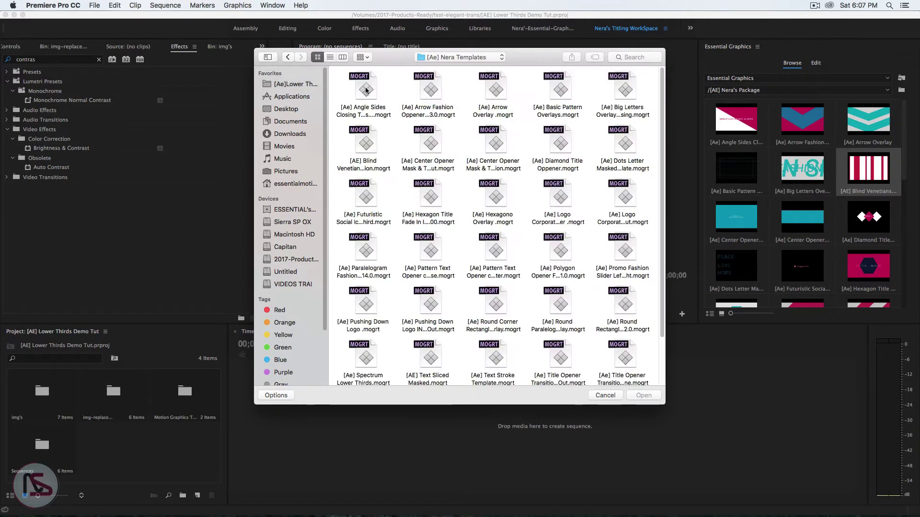
left_click(330, 58)
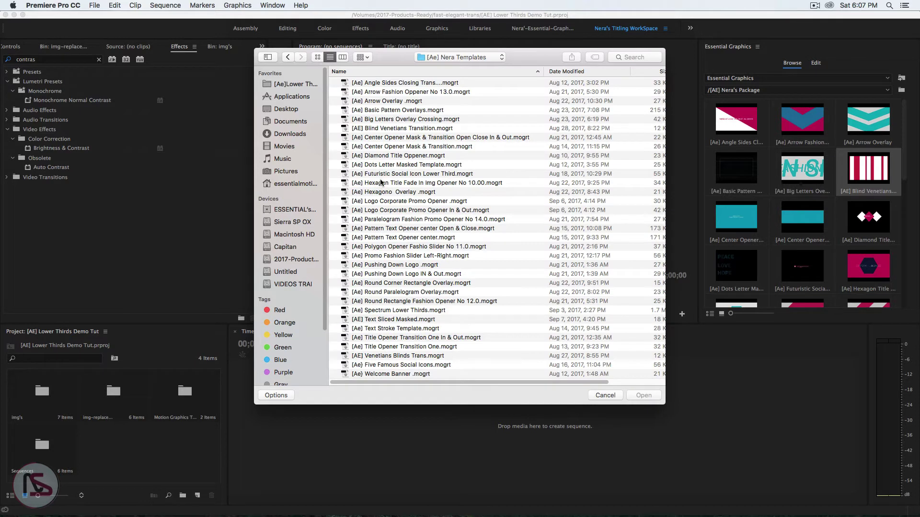
left_click(390, 132)
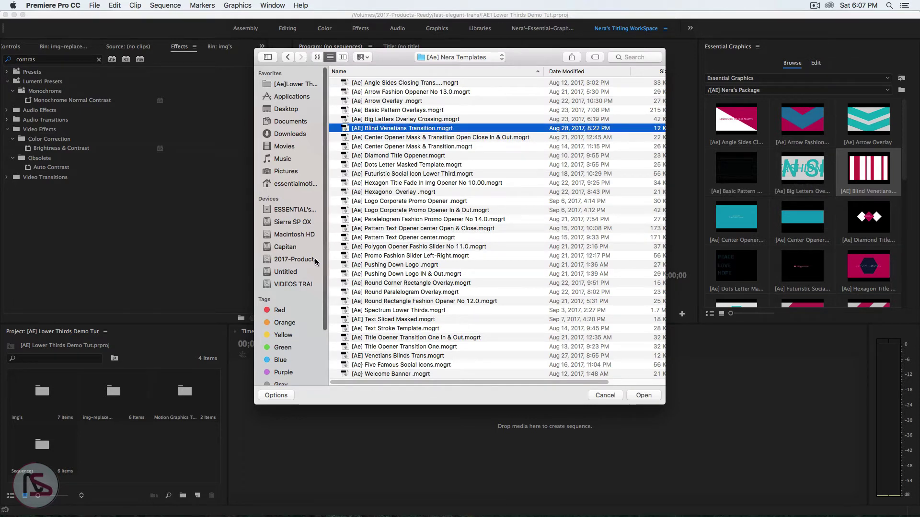
left_click(278, 349)
double_click(368, 84)
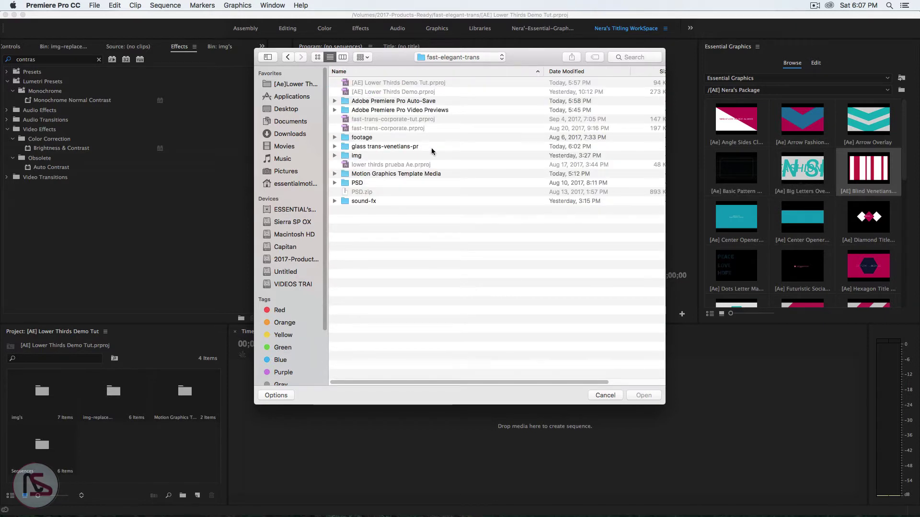
double_click(396, 150)
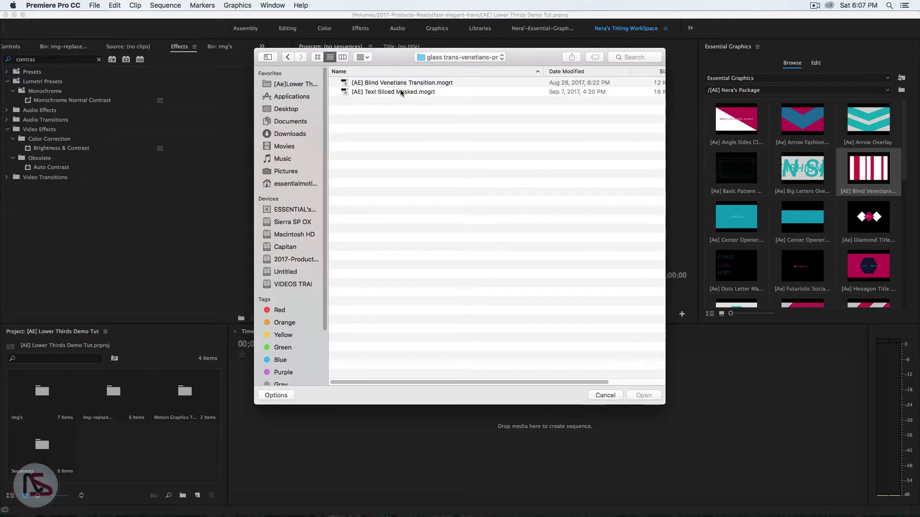
left_click(389, 84)
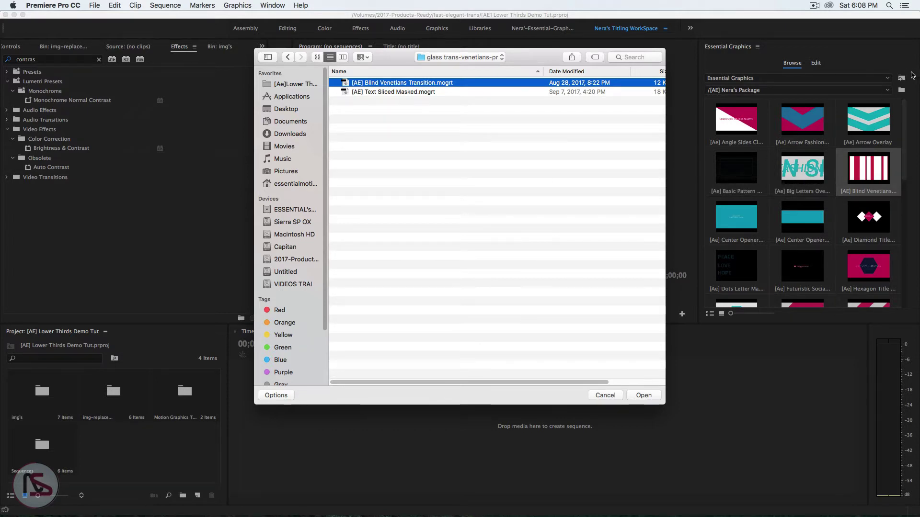
left_click(387, 92)
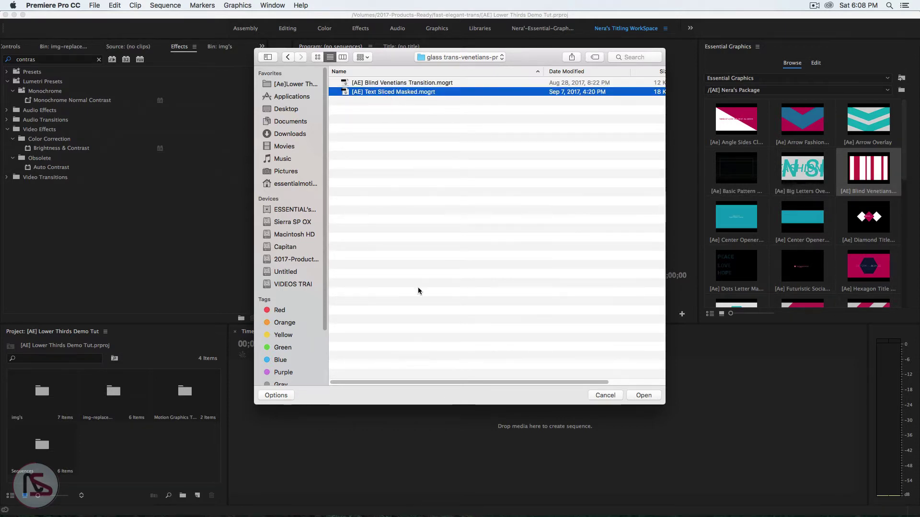
left_click(603, 397)
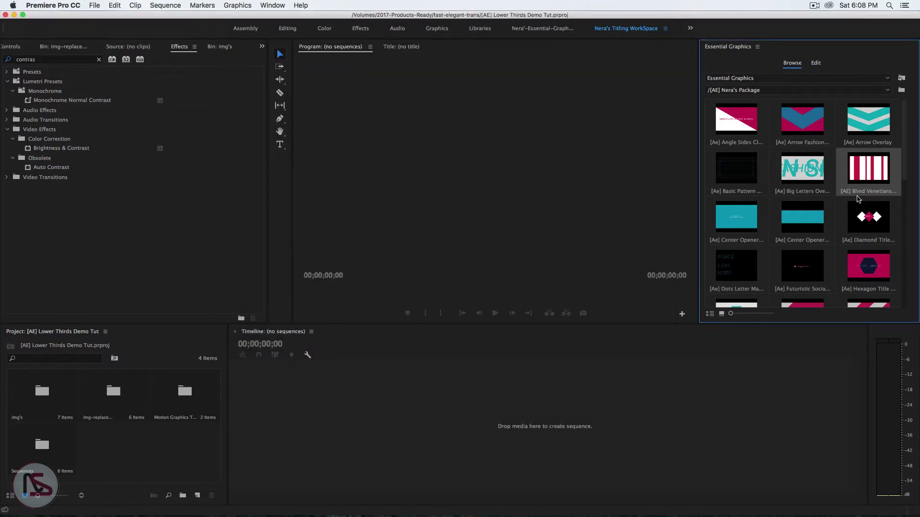
Look through the installed motion graphics templates and open the project's img's bin
left_click_drag(904, 150, 903, 214)
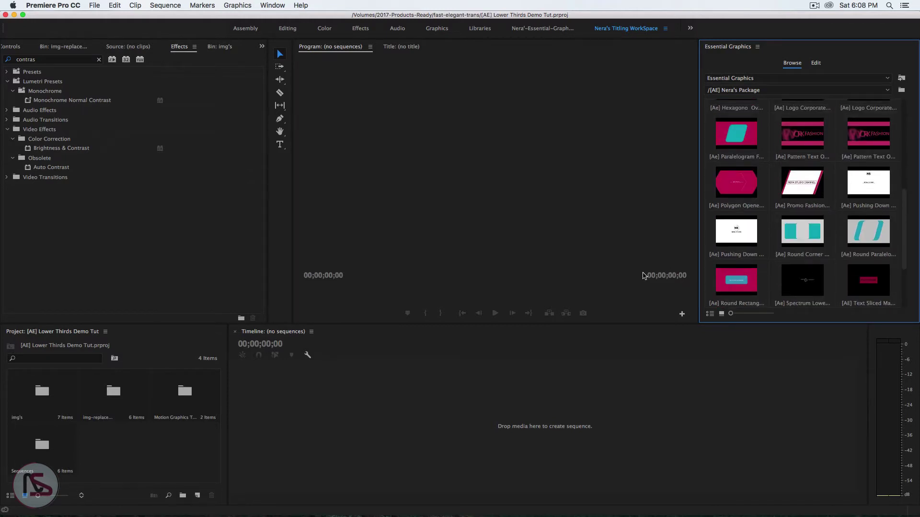
left_click(132, 449)
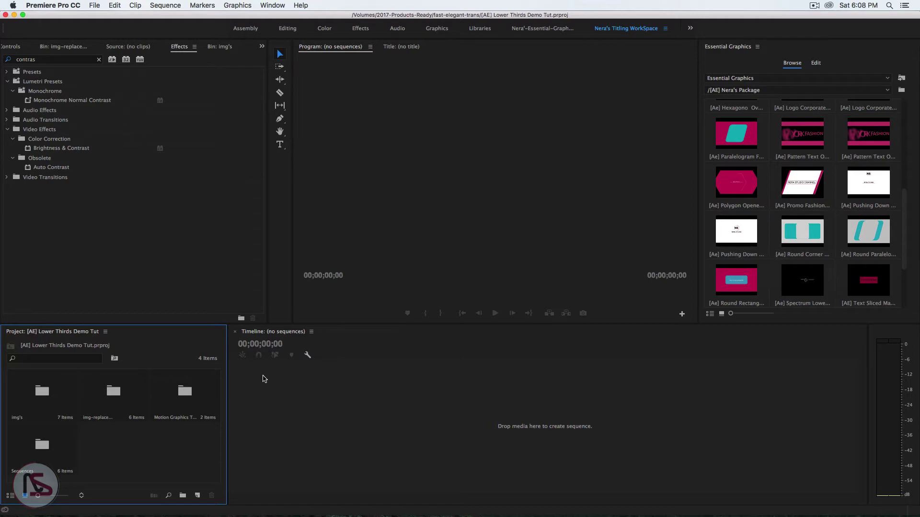
left_click(38, 459)
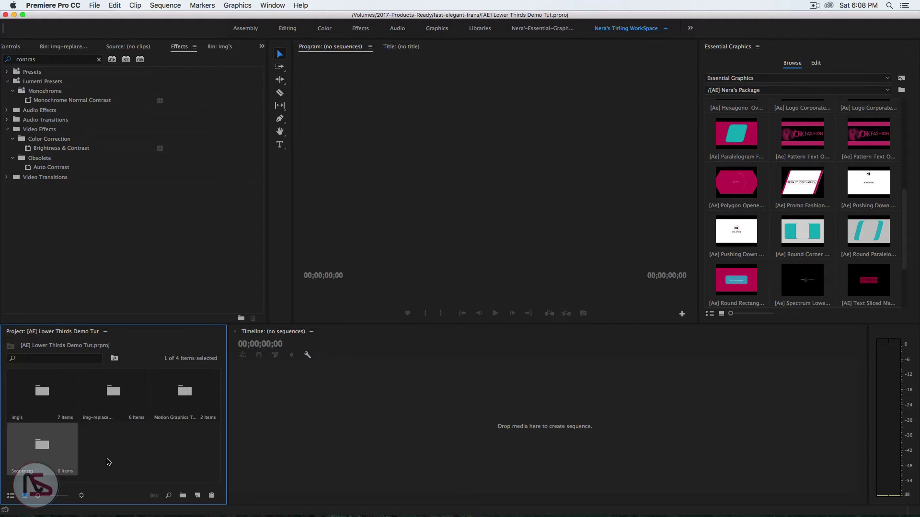
left_click(141, 460)
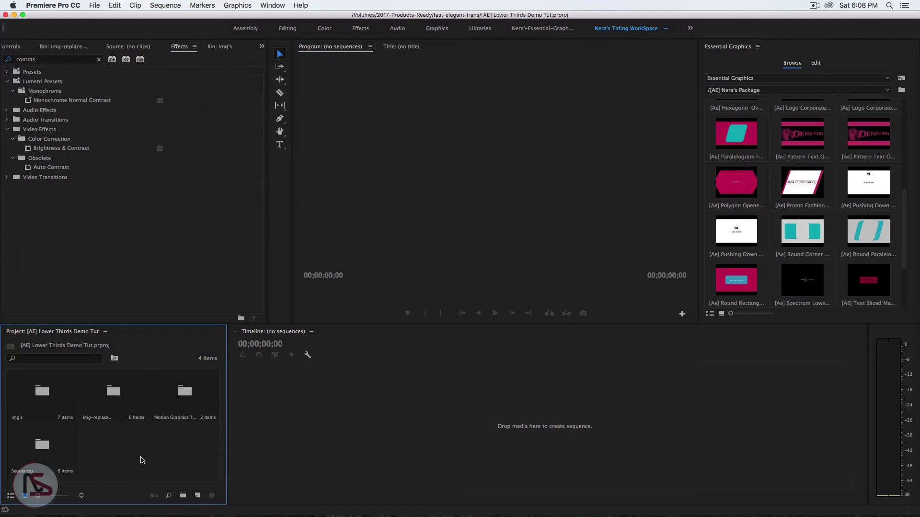
double_click(54, 406)
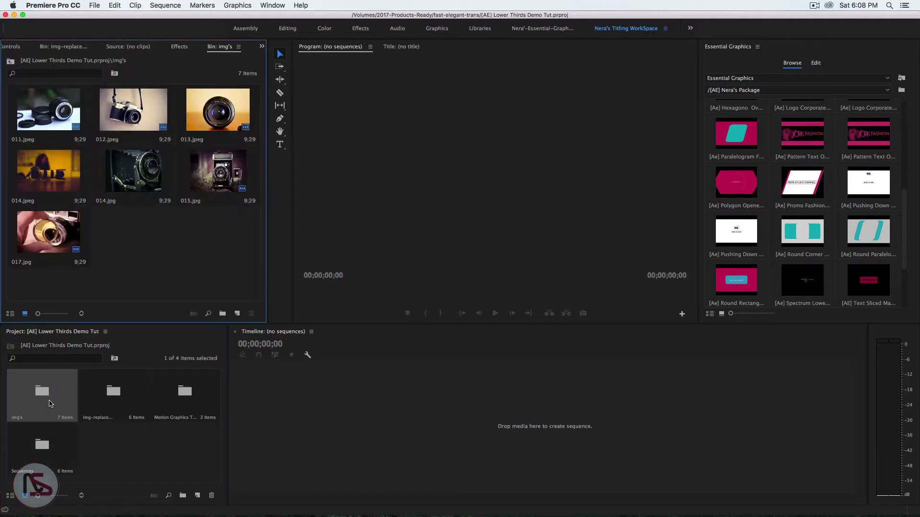
left_click(95, 6)
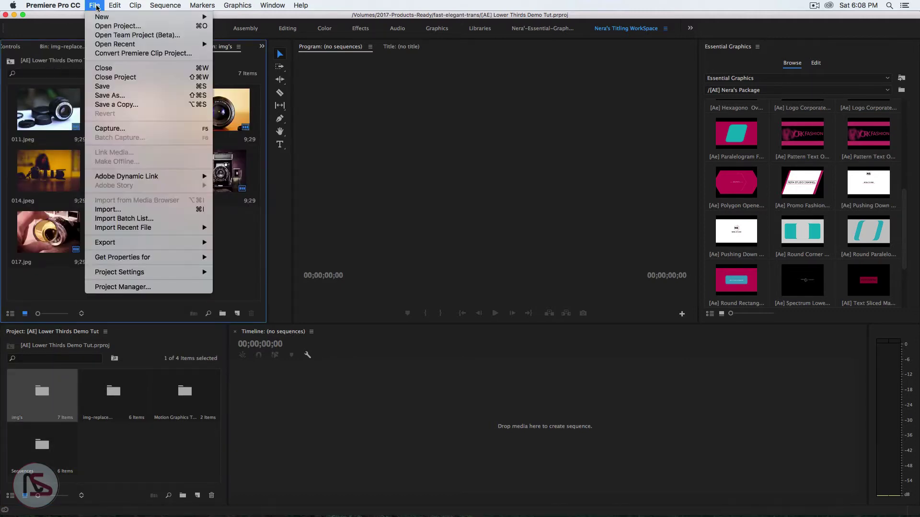
left_click(125, 210)
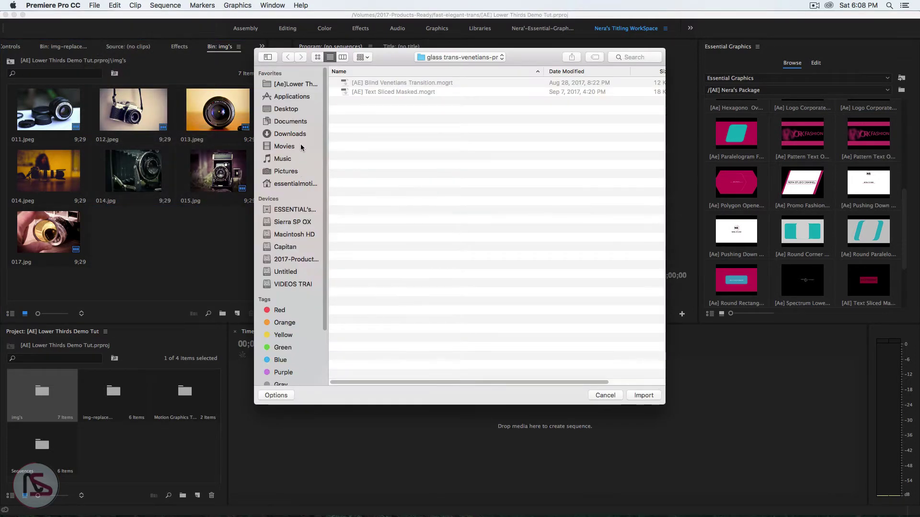
left_click(605, 395)
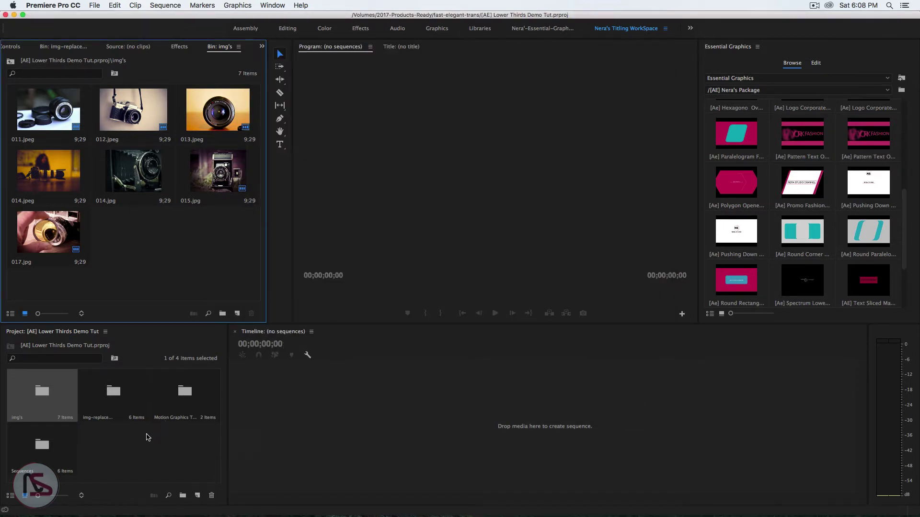
Create a new sequence named img-001 in the project root with the DSLR 1080p30 preset
left_click(131, 445)
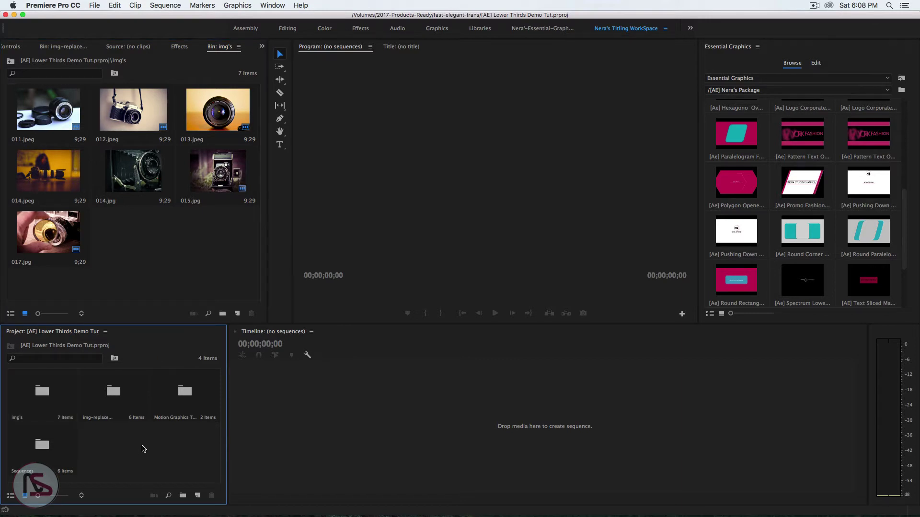
left_click(197, 496)
left_click(222, 424)
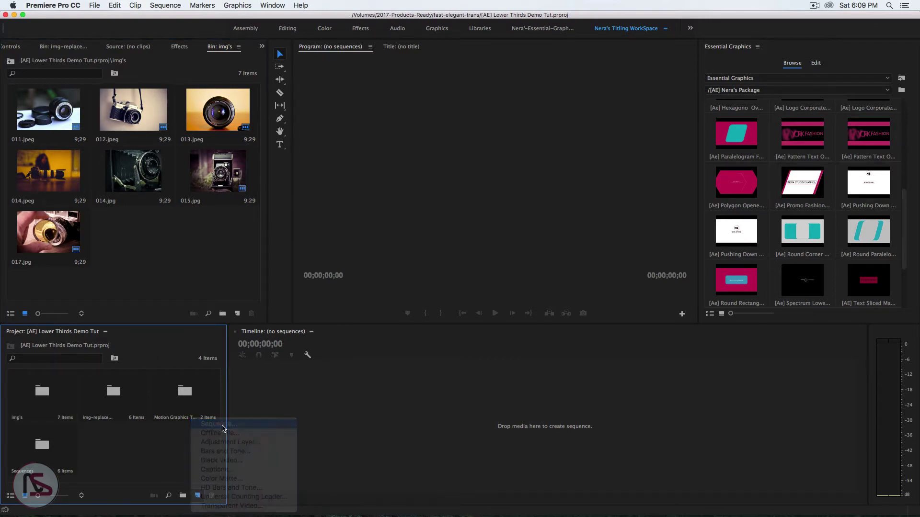
type("img-001")
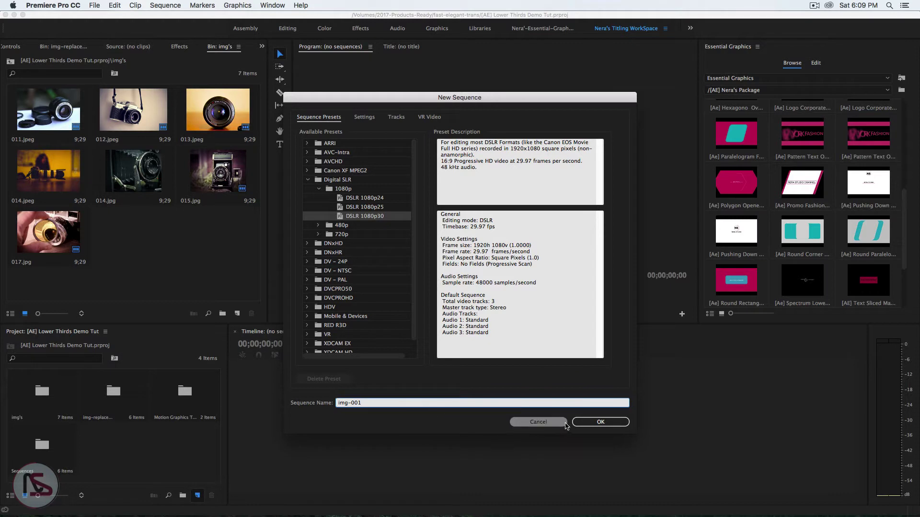
left_click(586, 424)
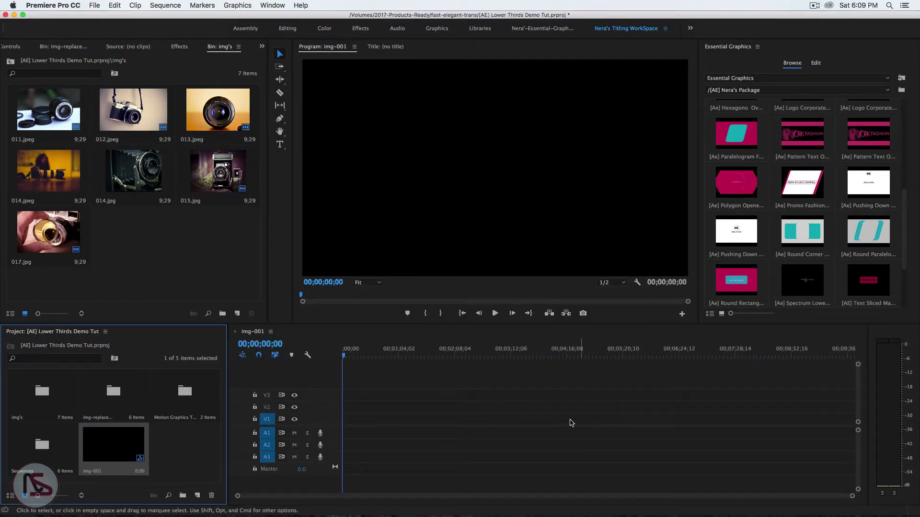
Place the 012.jpeg image at the start of video track V1 in the img-001 sequence
left_click(143, 113)
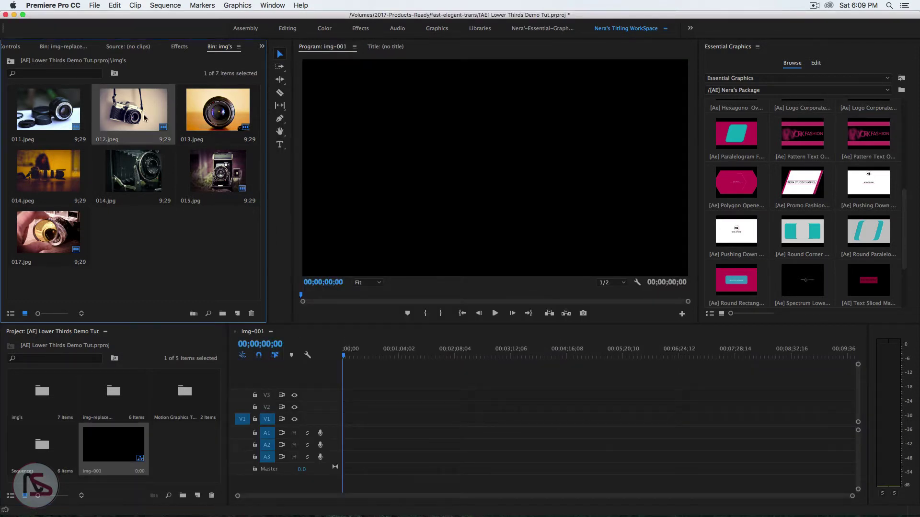
left_click_drag(127, 116, 343, 419)
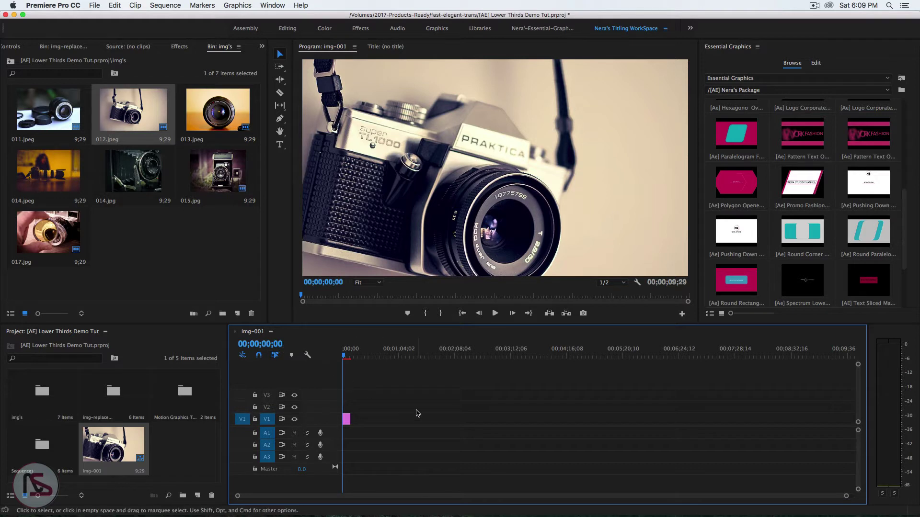
key("equal")
key("equal")
key("equal")
key("equal")
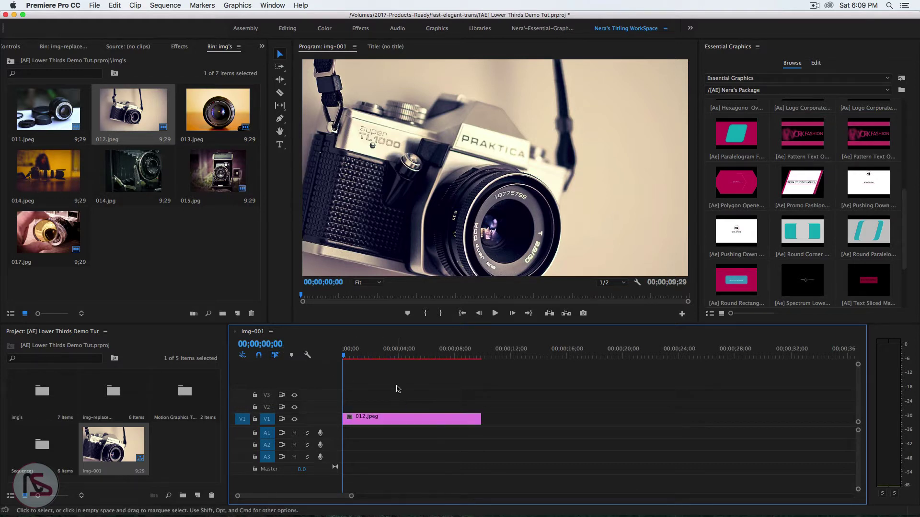
Reduce the scale of the 012.jpeg clip, trying 50 first and settling on 70
left_click(344, 356)
left_click_drag(344, 356, 484, 345)
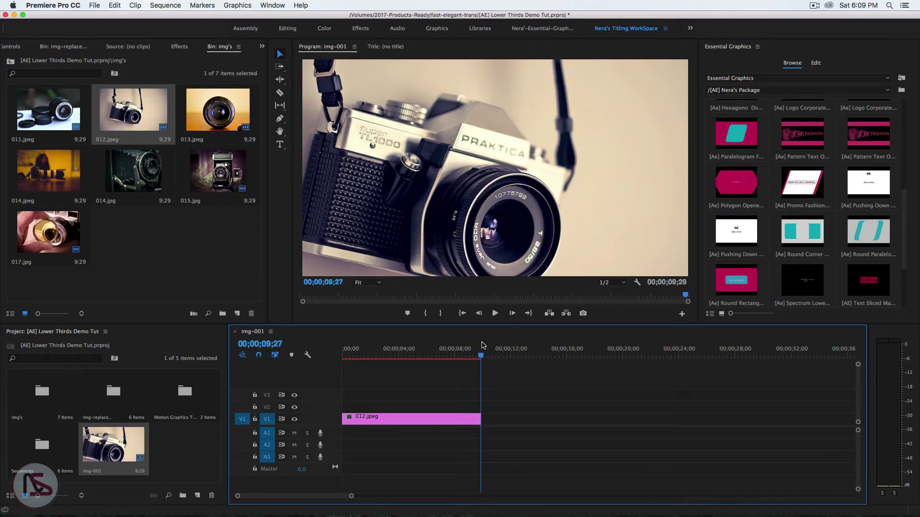
left_click(405, 423)
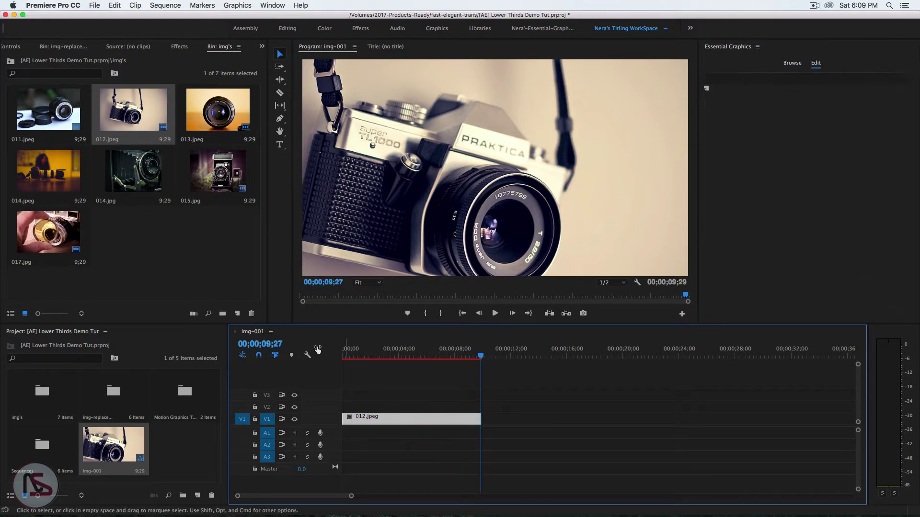
left_click(12, 47)
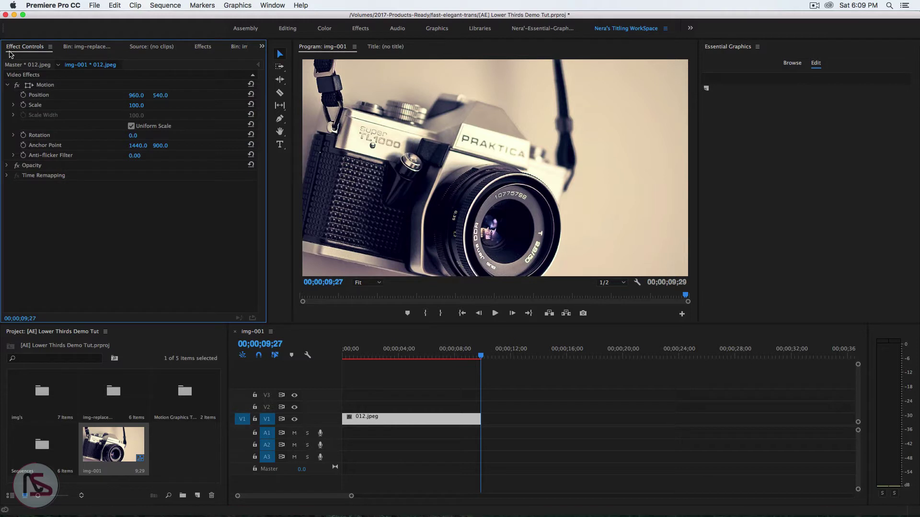
left_click(136, 106)
type("50")
key("Return")
left_click(139, 105)
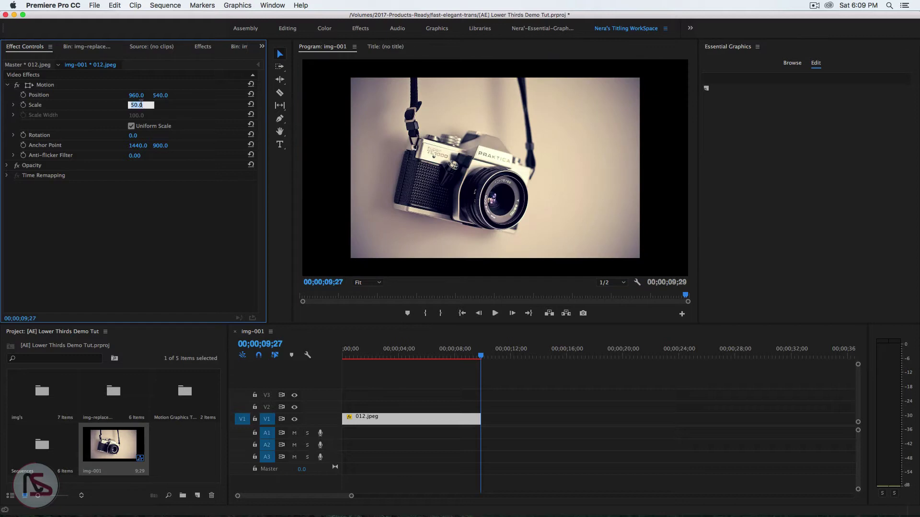
type("70")
key("Return")
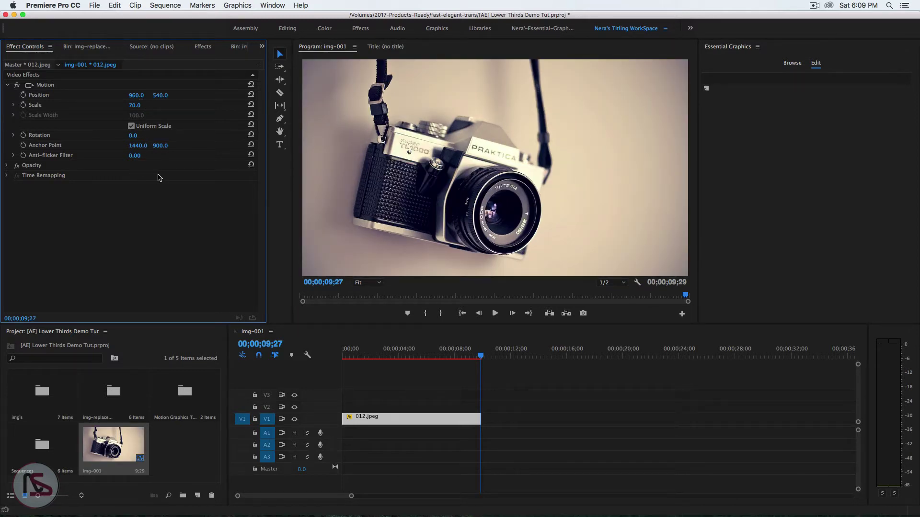
Animate the 012.jpeg clip's scale with keyframes from 70 at the start of the clip to 75 at its end
left_click_drag(481, 357, 262, 323)
left_click(23, 105)
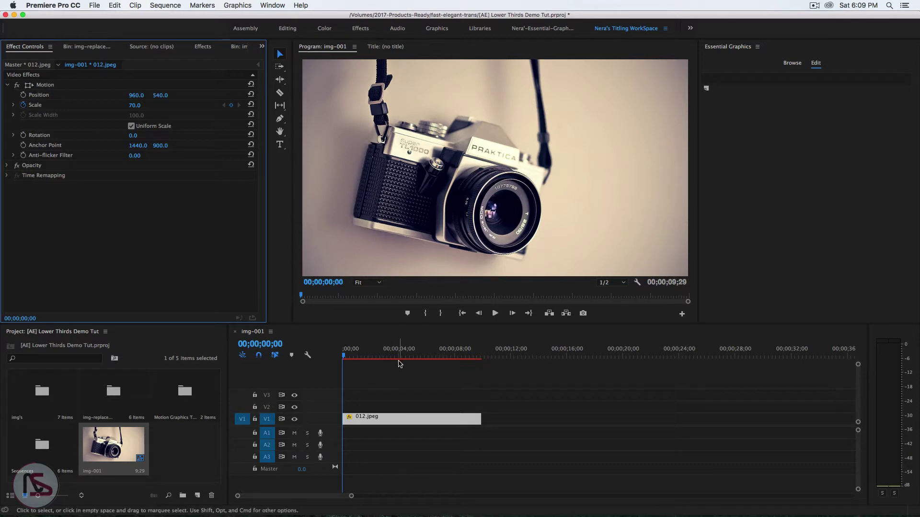
key("End")
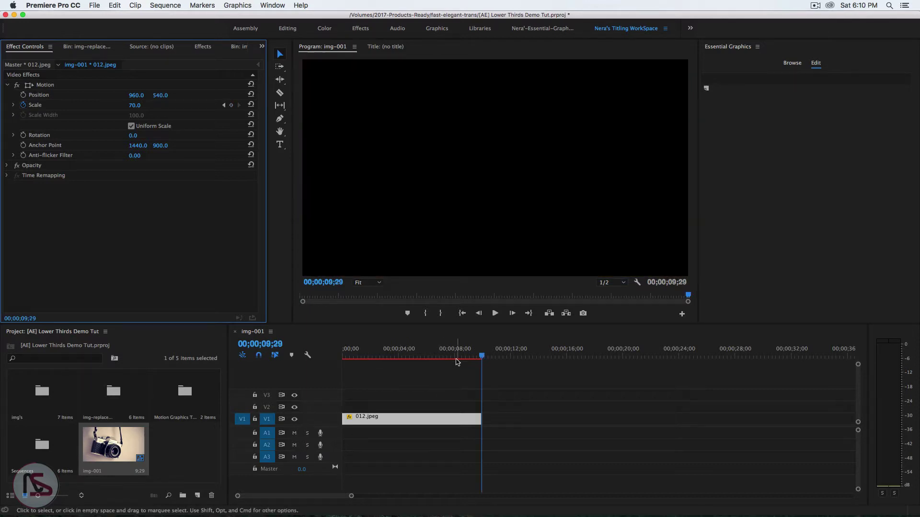
left_click_drag(478, 357, 452, 358)
key("End")
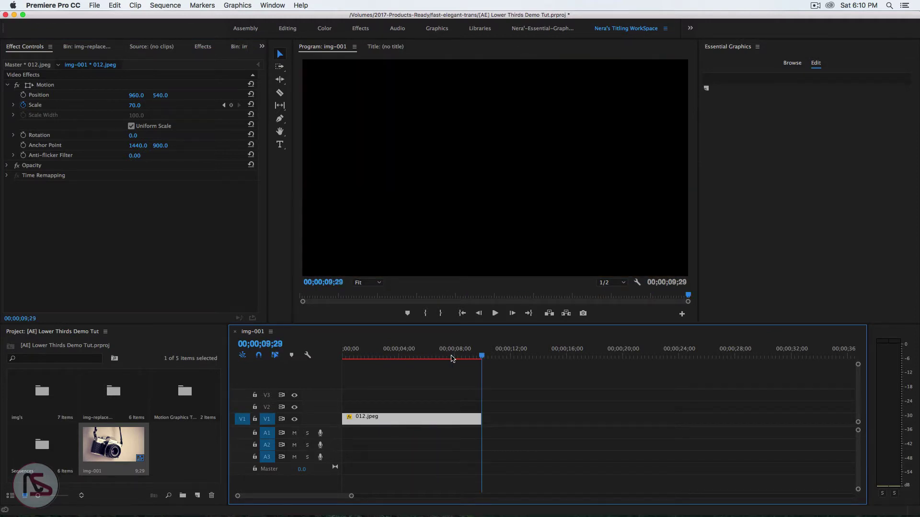
left_click(137, 105)
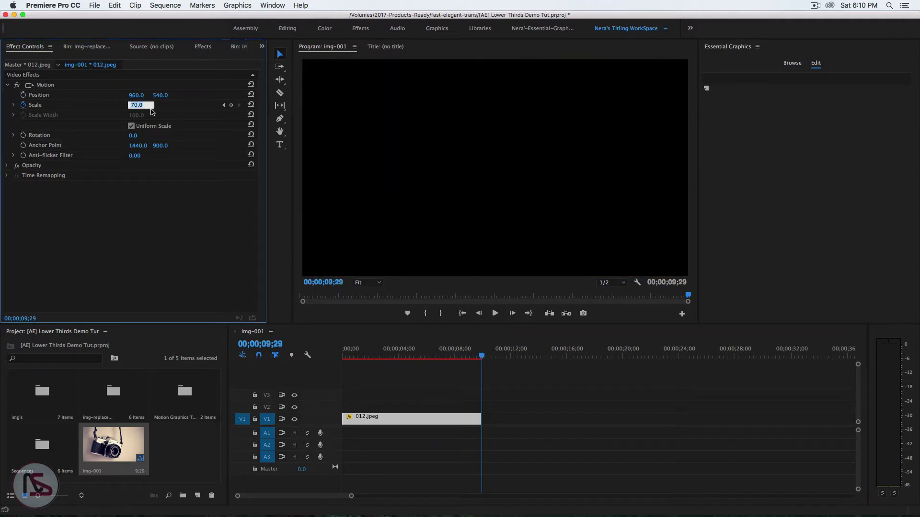
type("5")
key("Return")
left_click(137, 105)
type("75")
key("Return")
left_click_drag(483, 358, 405, 373)
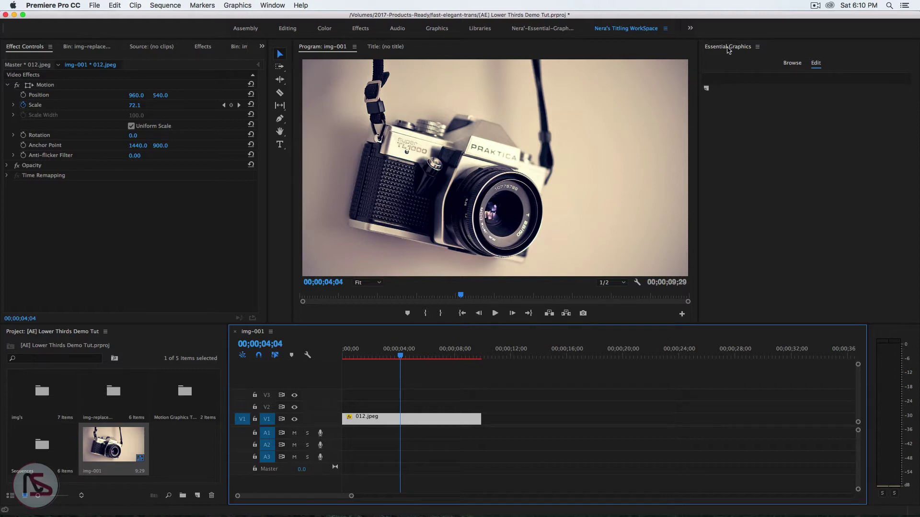
Add the [AE] Text Sliced Masked motion graphics template to V2 at the start of the sequence, above the 012.jpeg clip
left_click(272, 5)
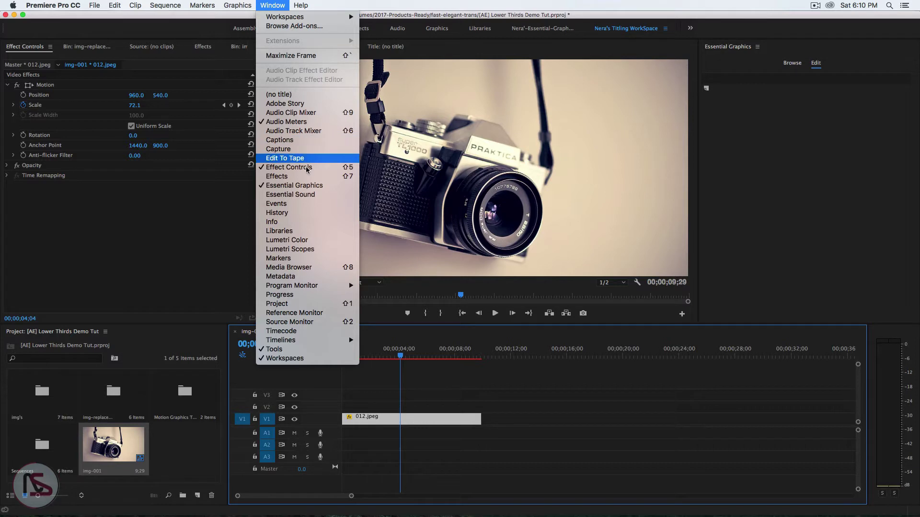
left_click(792, 63)
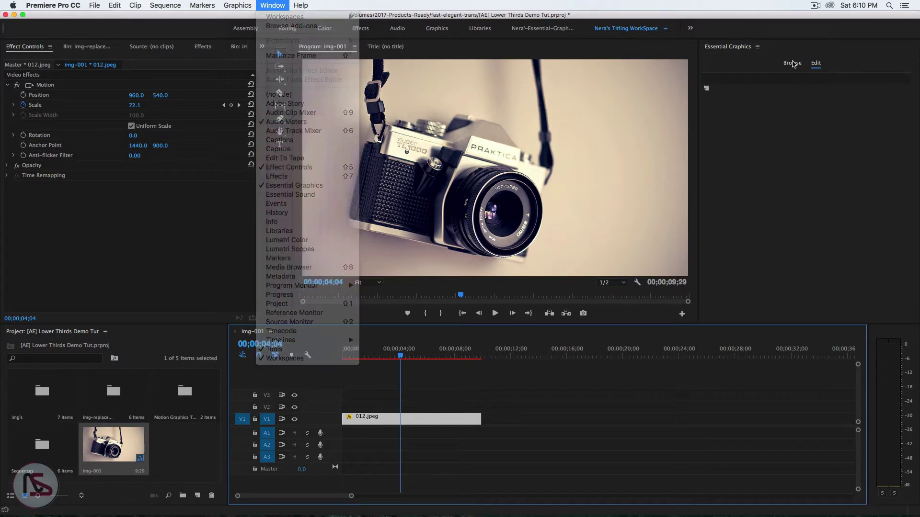
left_click_drag(901, 256, 897, 147)
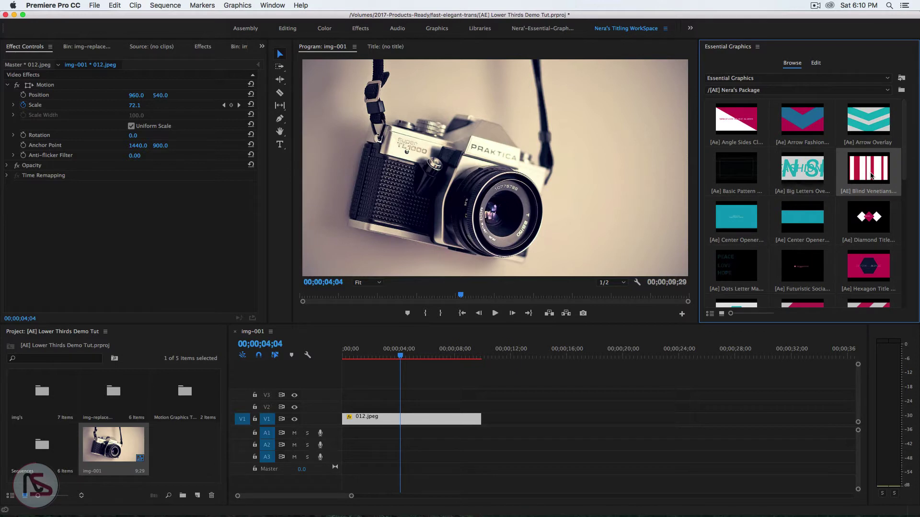
scroll(897, 216, "down", 5)
scroll(899, 237, "down", 2)
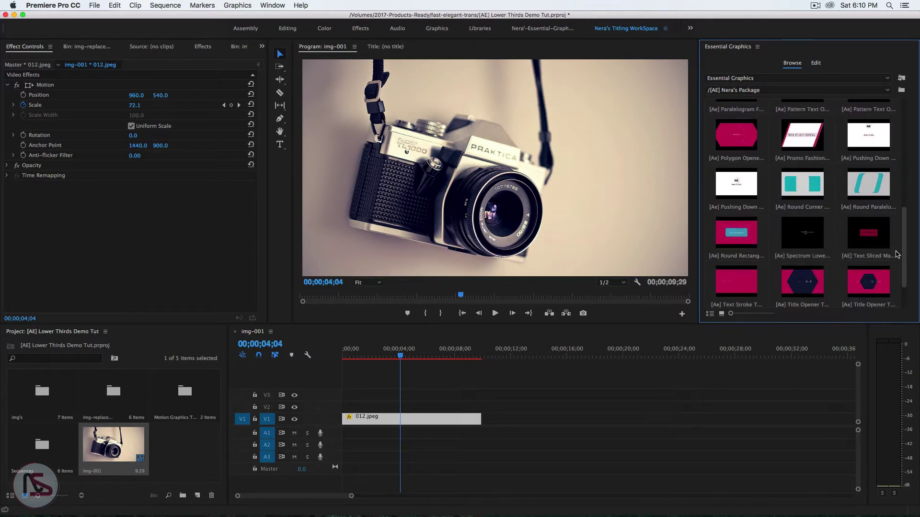
left_click_drag(872, 239, 340, 411)
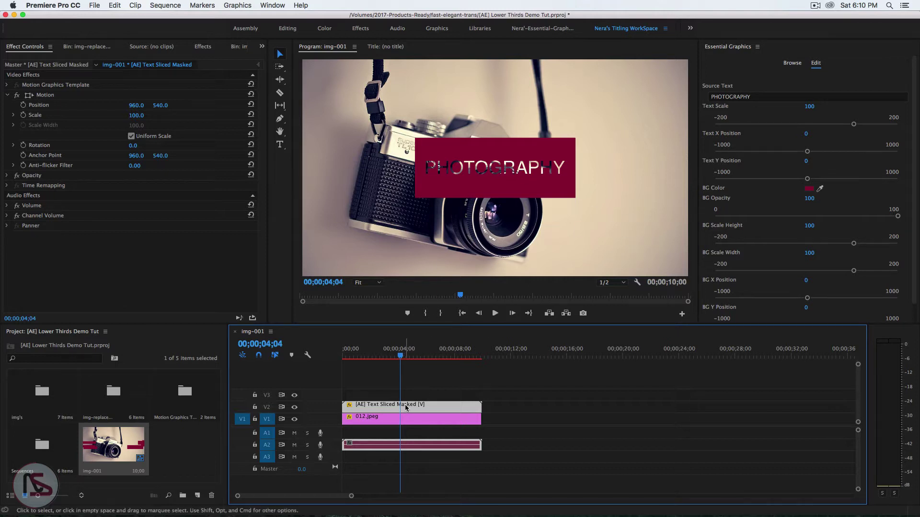
Move the Text Sliced Masked title to the lower right of the frame, at position 1399, 841
left_click(41, 96)
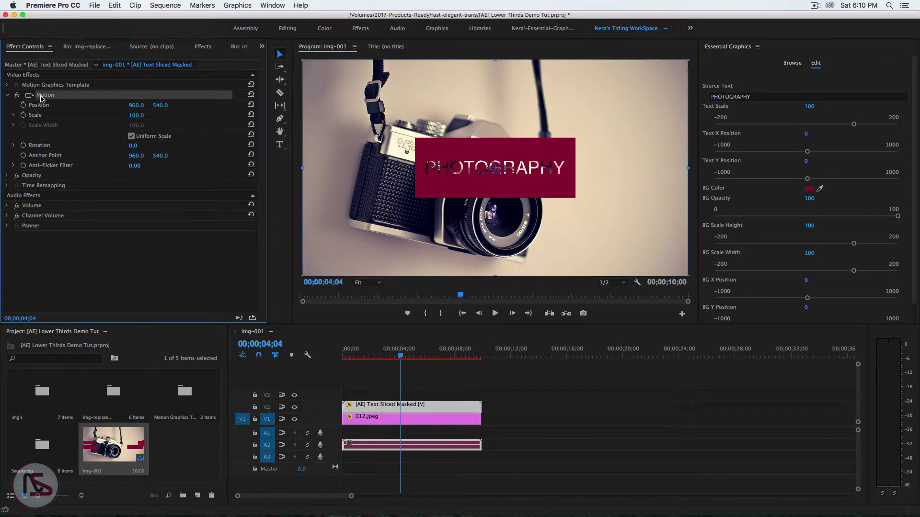
left_click_drag(160, 105, 303, 105)
left_click_drag(136, 105, 338, 106)
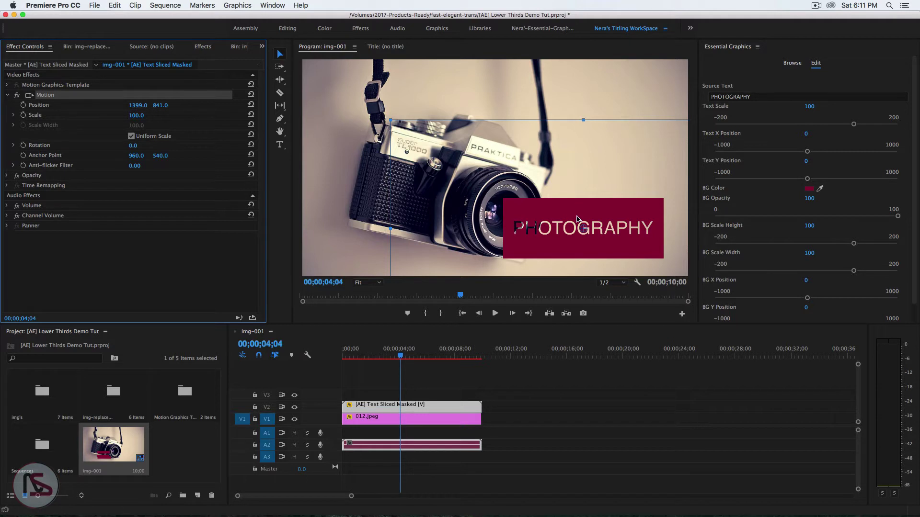
Replace the title's source text with NY PHOTOSHOOT
left_click(728, 97)
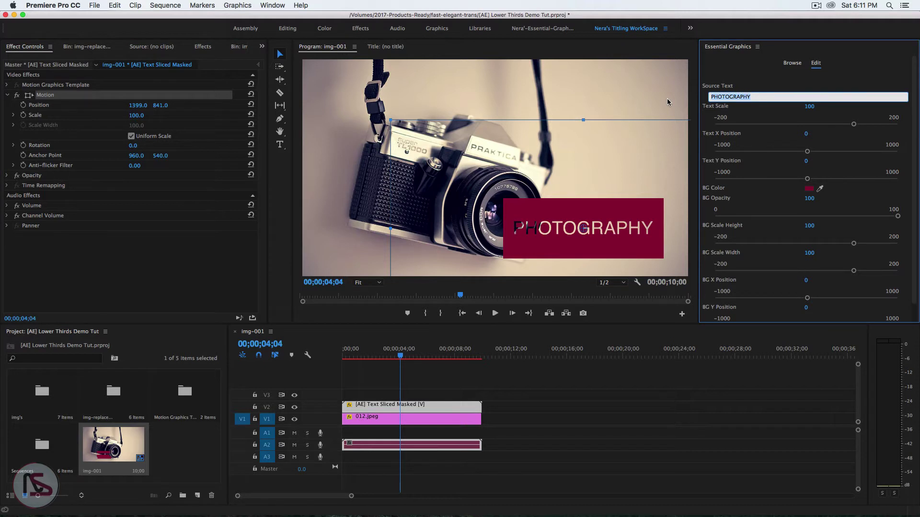
type("NY")
key("Return")
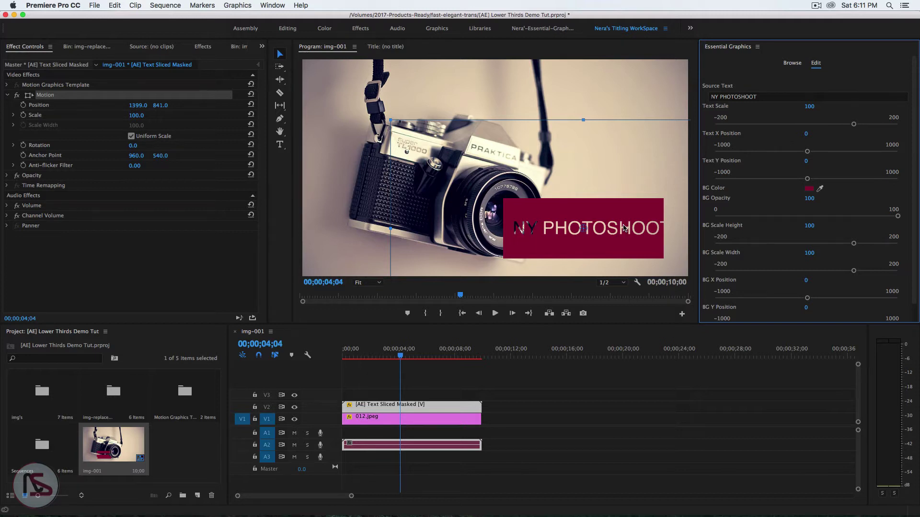
Widen the title's background to a BG Scale Width of 132 and set the Text X Position to -36
scroll(912, 150, "down", 1)
left_click_drag(913, 150, 914, 163)
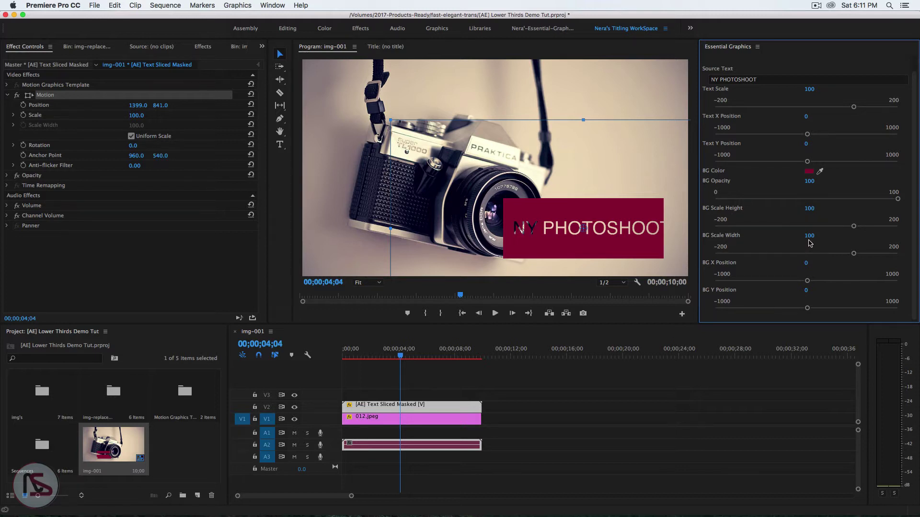
left_click_drag(809, 235, 821, 235)
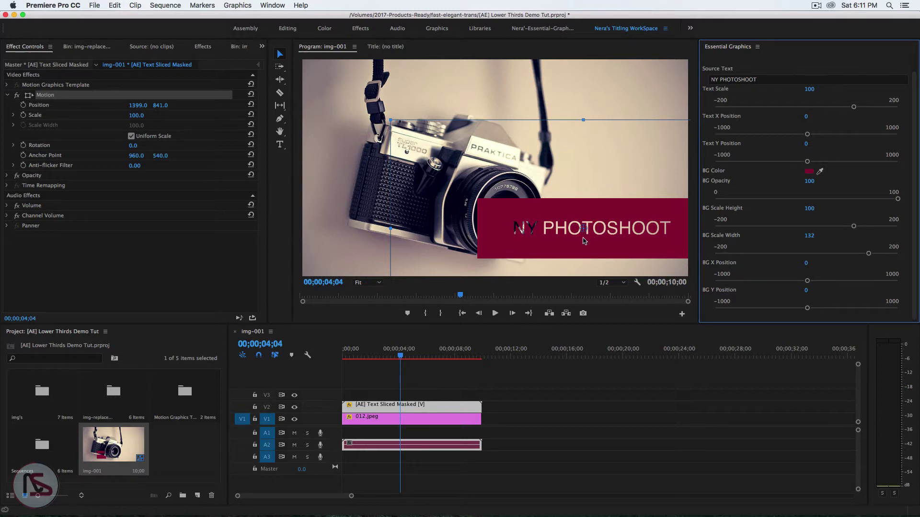
scroll(914, 161, "up", 2)
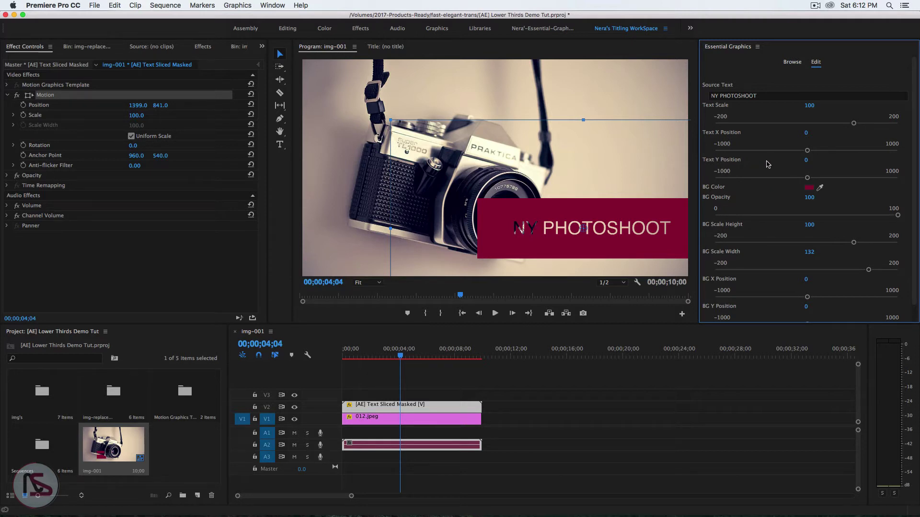
left_click_drag(806, 133, 794, 132)
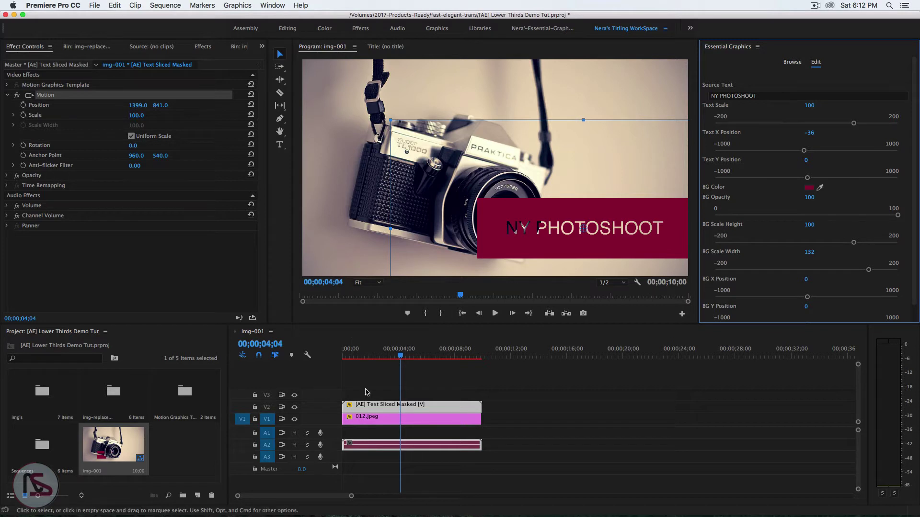
left_click(408, 382)
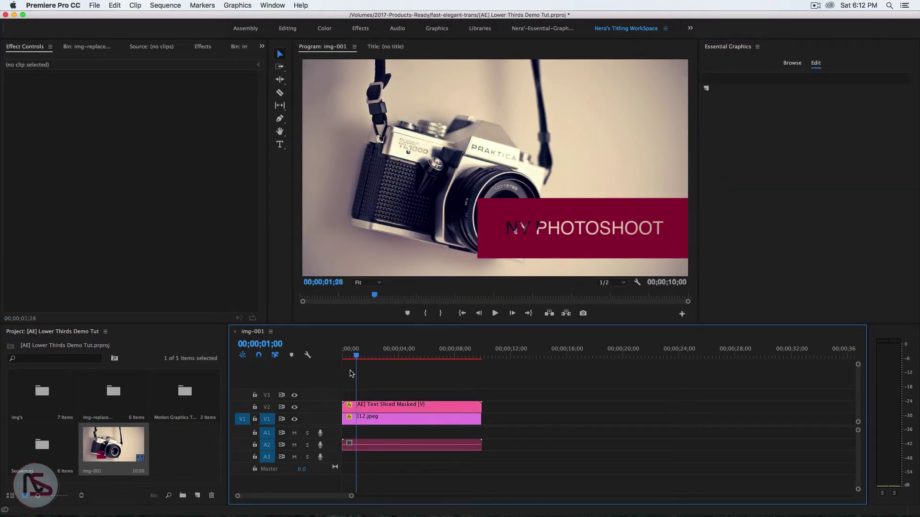
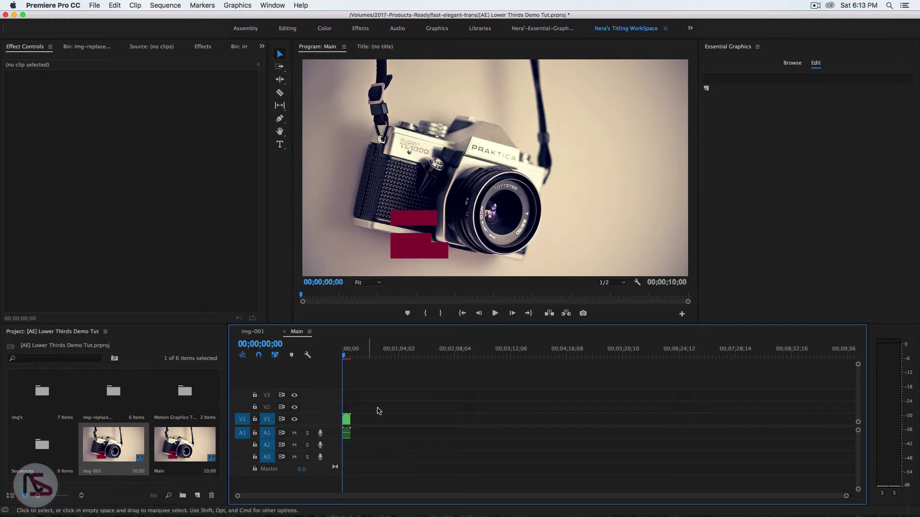
Add the [AE] Blind Venetians Transition template to V2 at the start of the Main sequence, above the img-001 clip
key("equal")
key("equal")
key("equal")
key("equal")
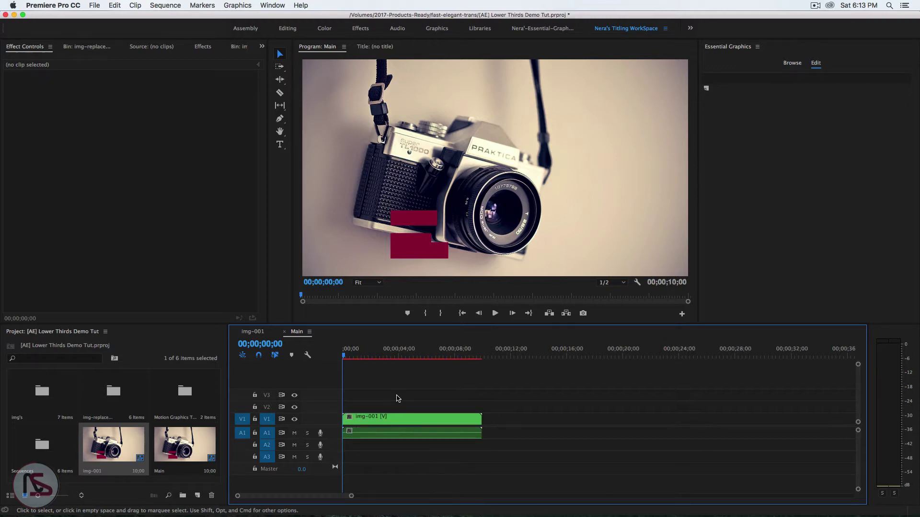
left_click(402, 420)
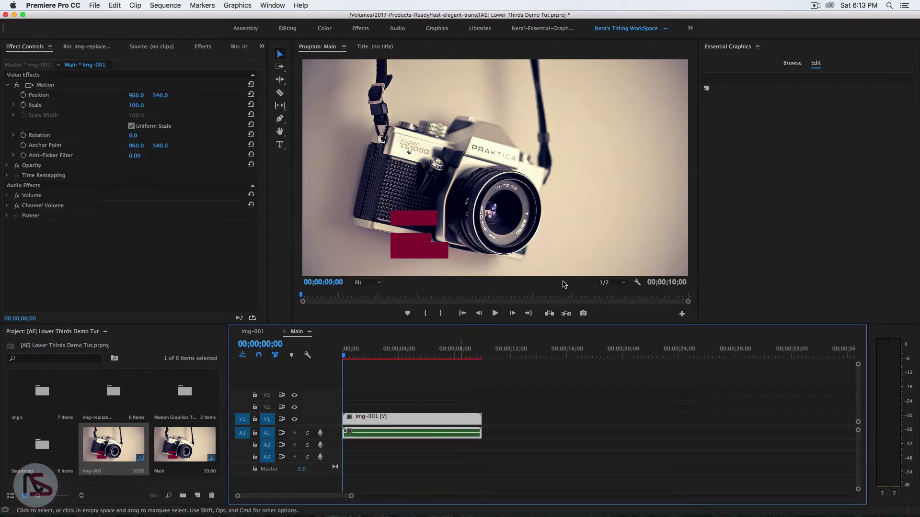
left_click(793, 63)
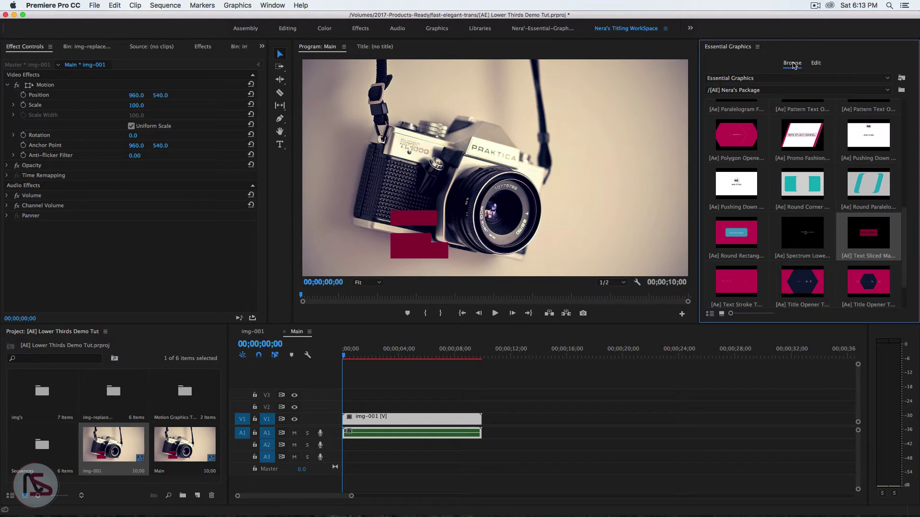
left_click_drag(906, 222, 908, 121)
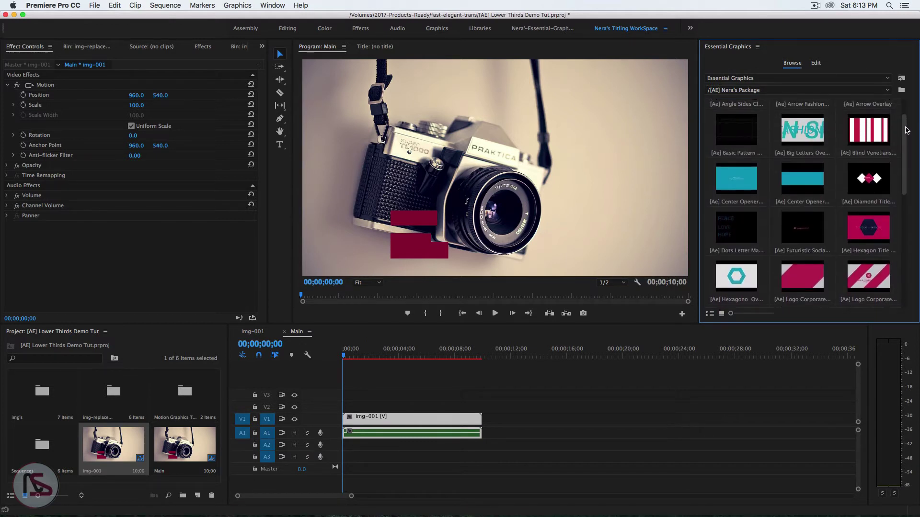
left_click(870, 136)
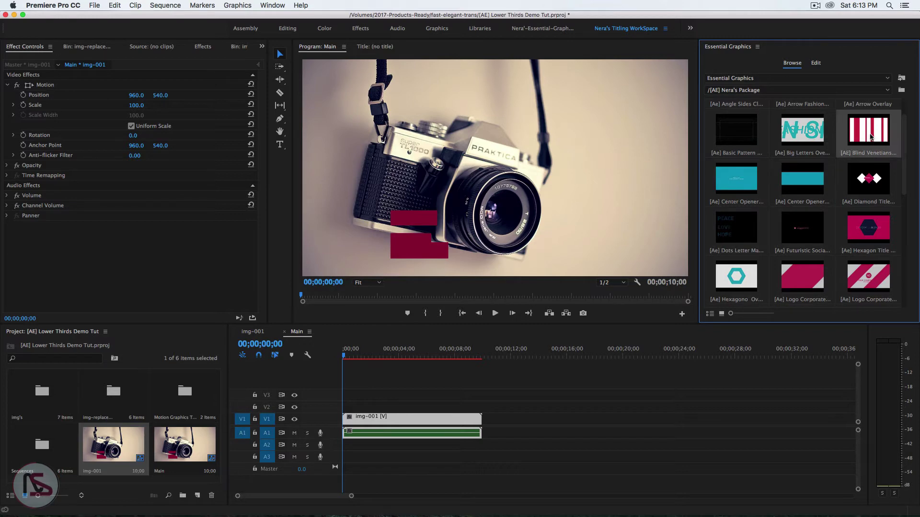
left_click_drag(871, 133, 345, 411)
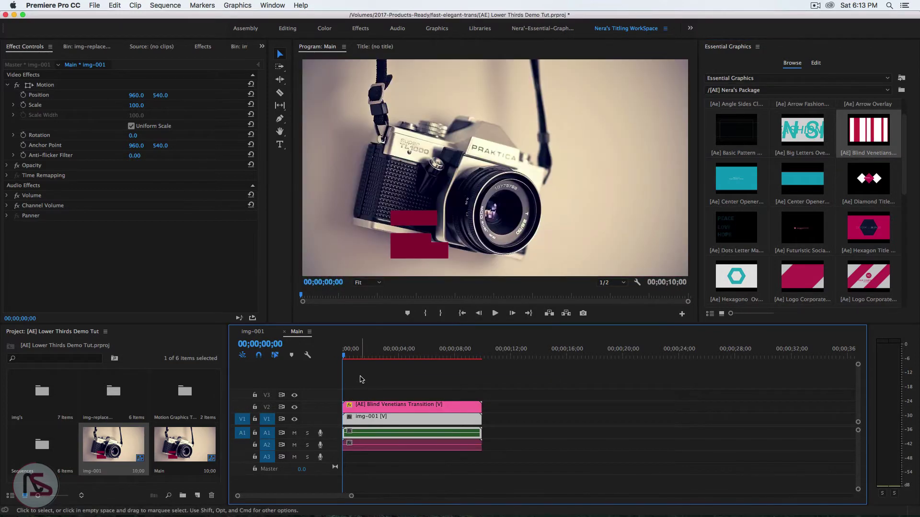
Select the Blind Venetians Transition clip and scrub through its animation to 00;00;04;10
left_click(374, 406)
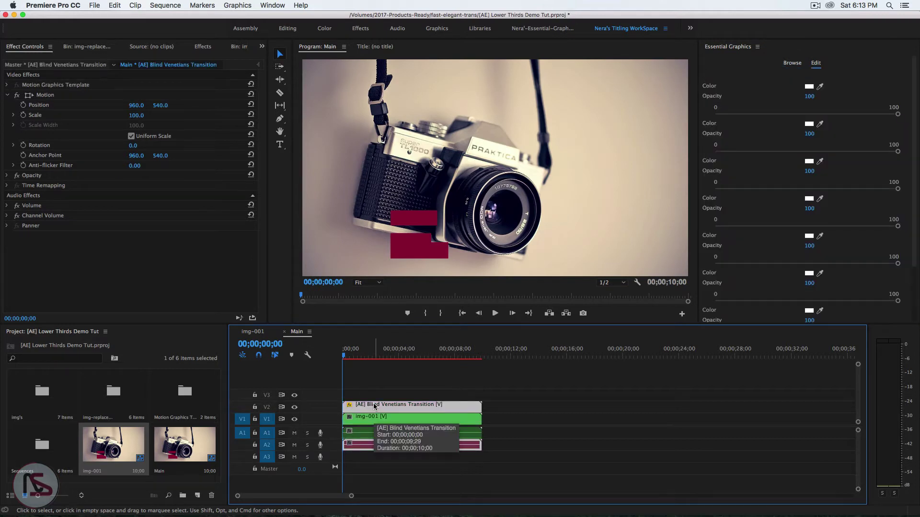
left_click(348, 356)
left_click_drag(349, 356, 405, 361)
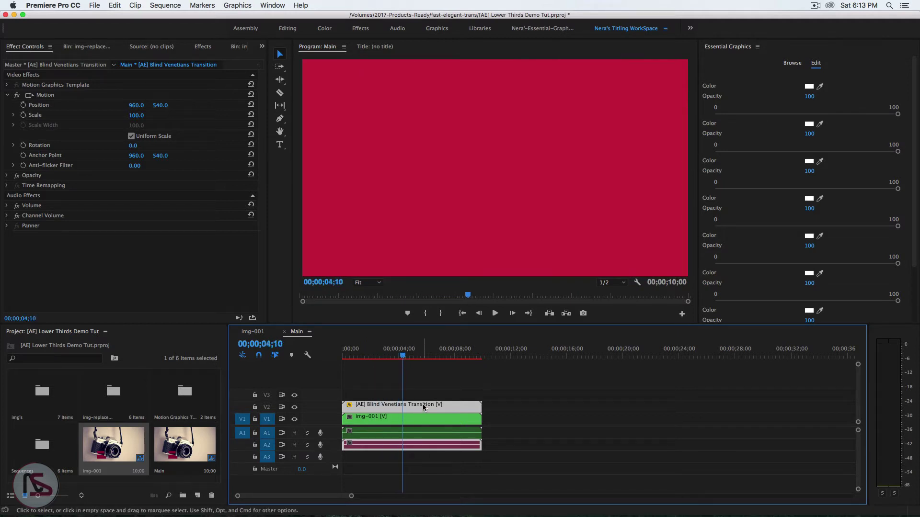
Find the Track Matte Key effect by searching for "track" and apply it to the img-001 clip on V1
left_click(410, 418)
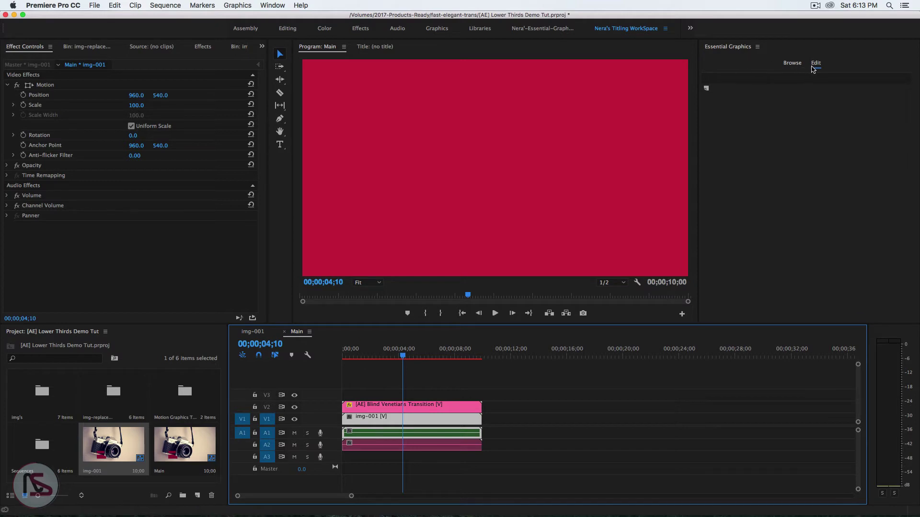
left_click(204, 47)
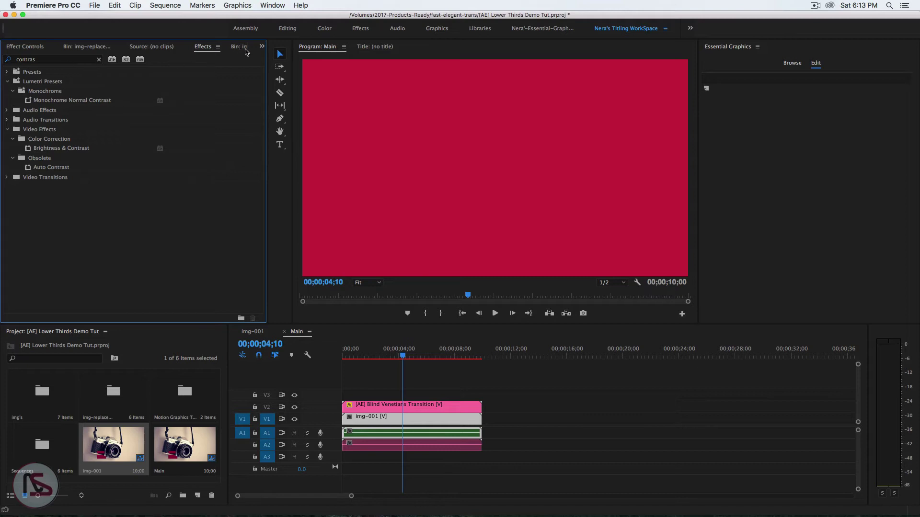
left_click(99, 61)
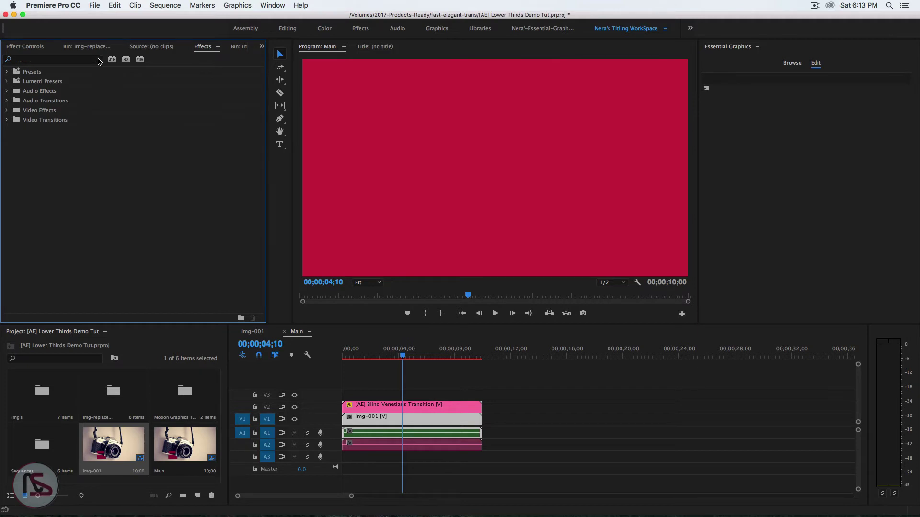
left_click(59, 62)
type("track")
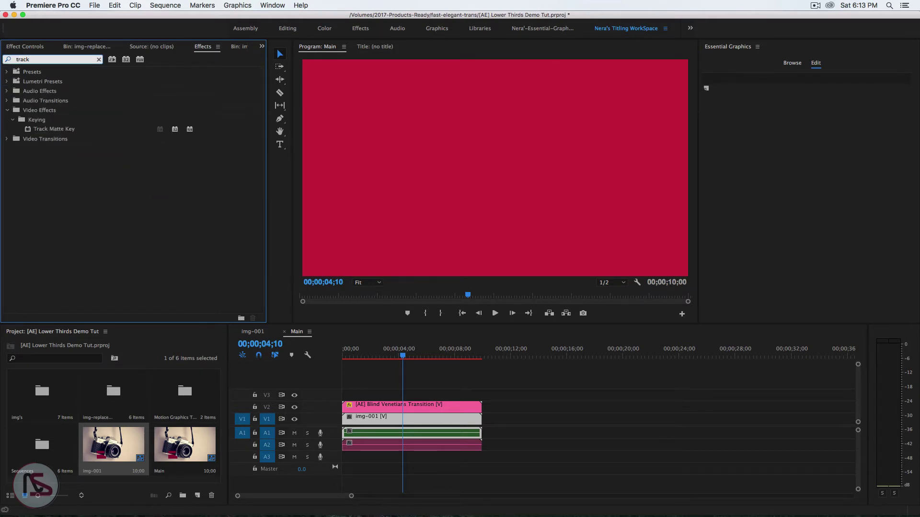
left_click(54, 130)
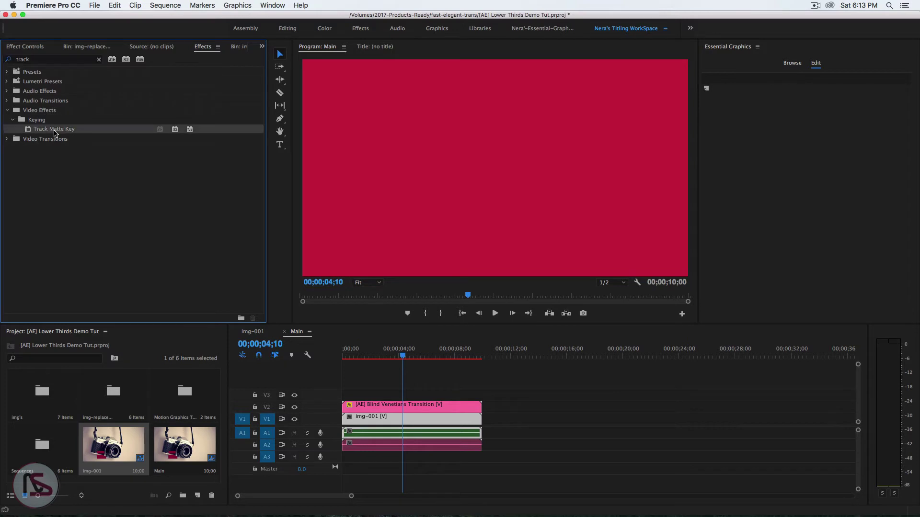
left_click_drag(32, 131, 380, 420)
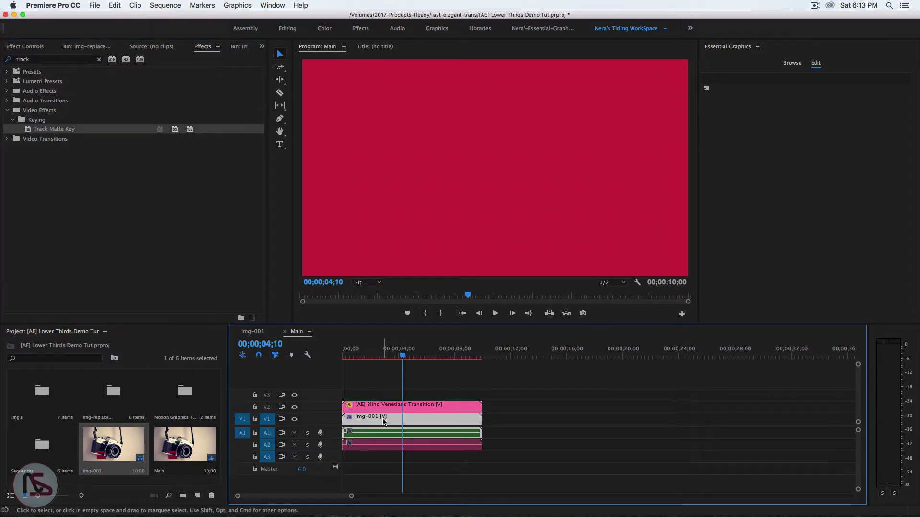
Set the V1 img-001 clip's Track Matte Key matte to Video 2 and scrub back to 00;00;01;24
left_click(30, 47)
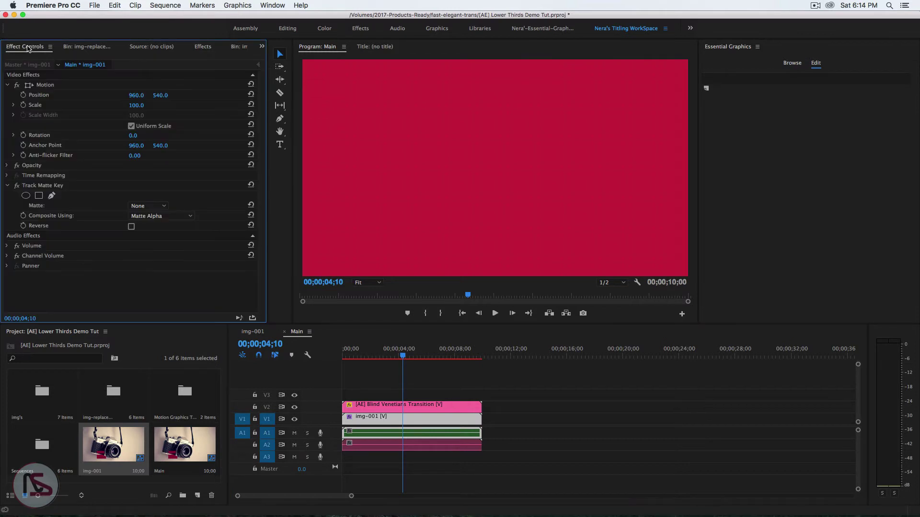
left_click(157, 206)
left_click(154, 240)
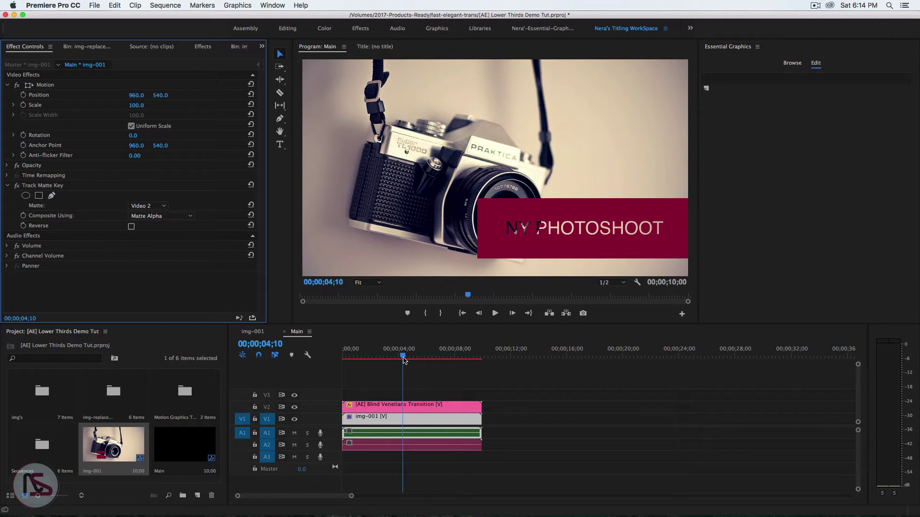
left_click_drag(404, 361, 368, 373)
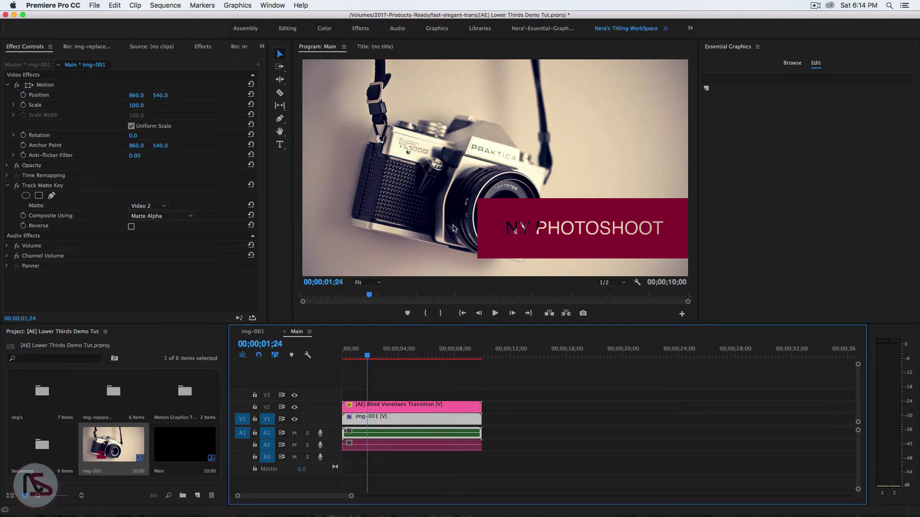
Duplicate the img-001 clip onto V3 and the Blind Venetians Transition clip onto V4, aligned with the originals
left_click_drag(372, 421, 376, 398)
left_click(381, 407)
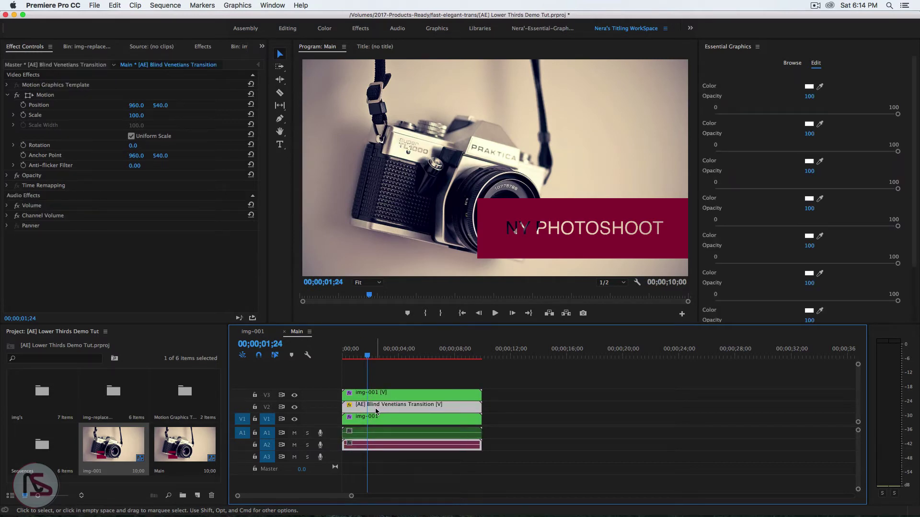
left_click_drag(383, 411, 386, 387)
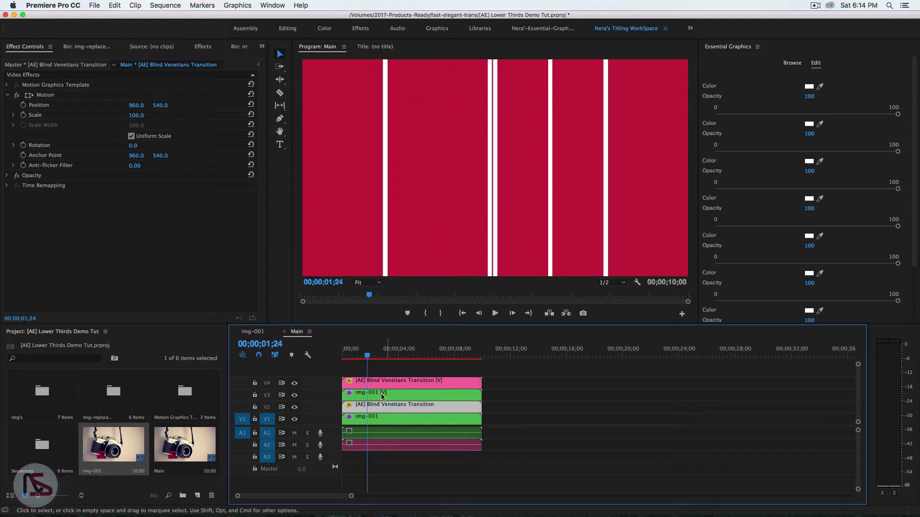
Set the Track Matte Key matte of the img-001 copy on V3 to Video 4 and scrub through the transition
left_click(390, 395)
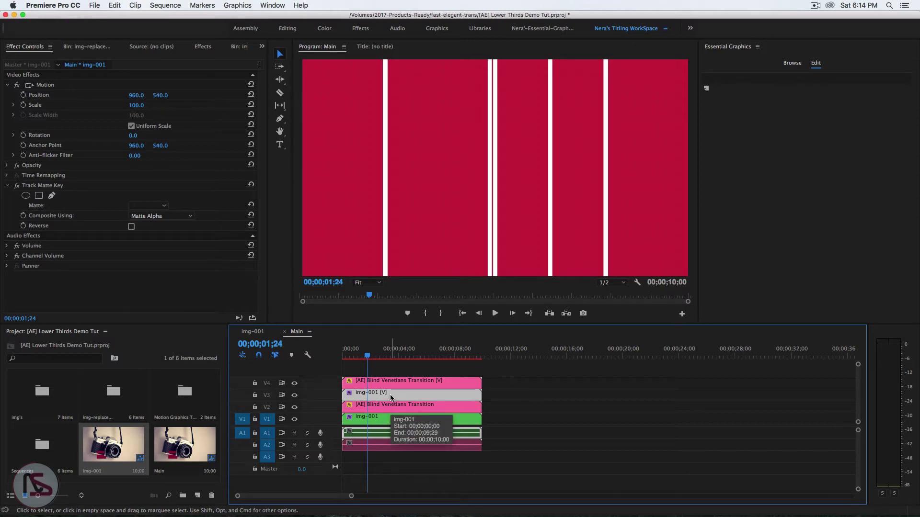
left_click(161, 206)
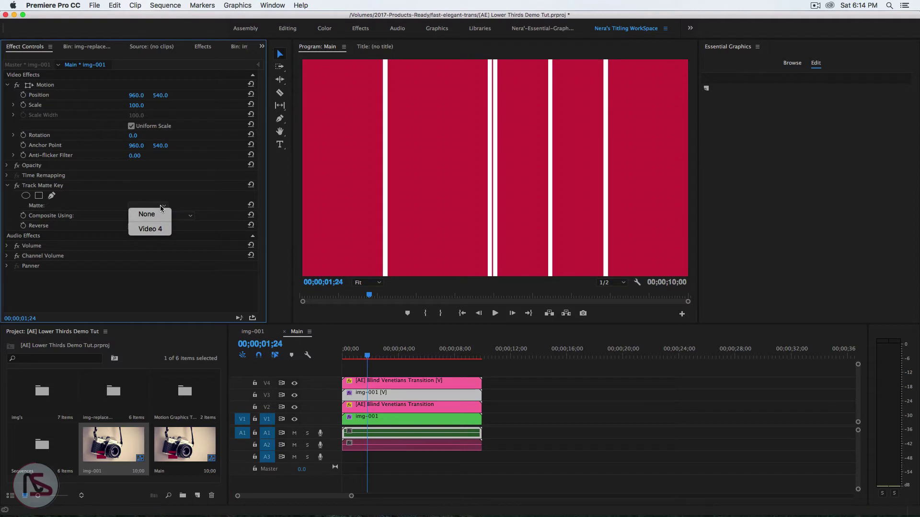
left_click(152, 229)
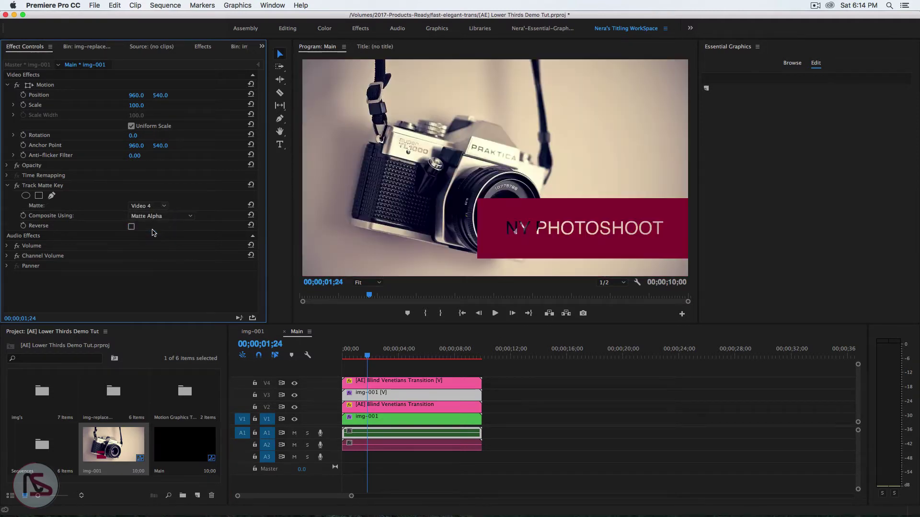
left_click(374, 363)
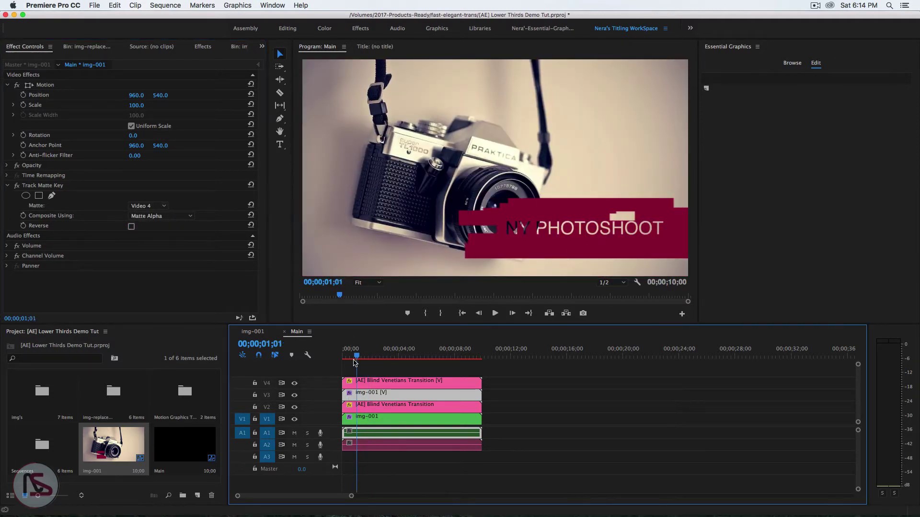
left_click_drag(374, 363, 382, 367)
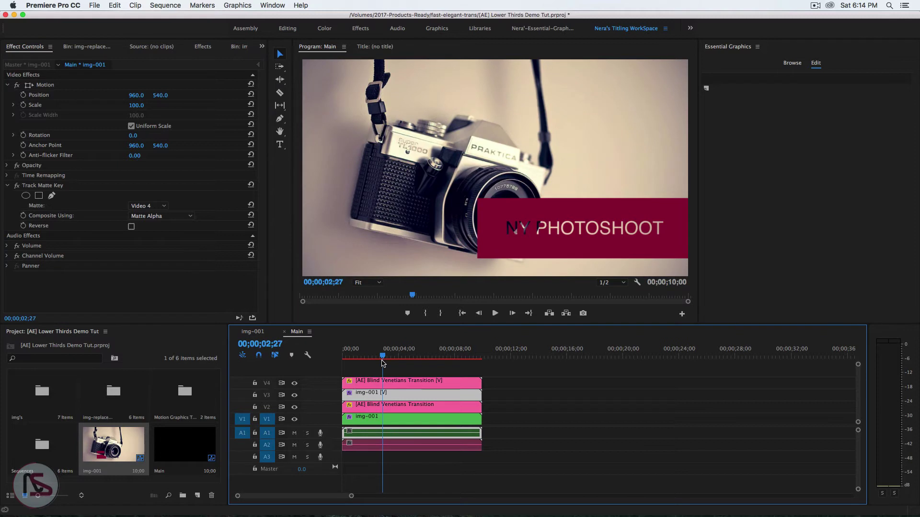
Set the Mask Opacity of the Blind Venetians Transition clip on V4 to 0 and scrub to 00;00;01;29
left_click(401, 383)
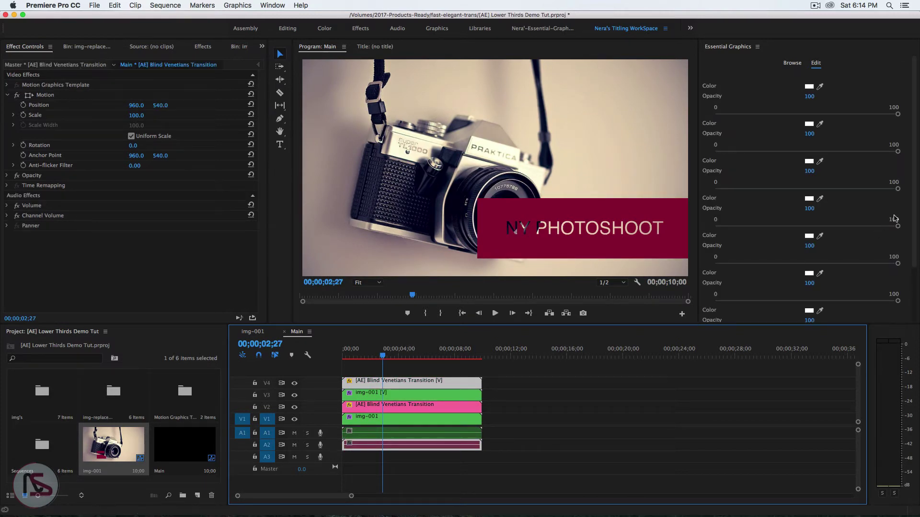
scroll(895, 225, "down", 3)
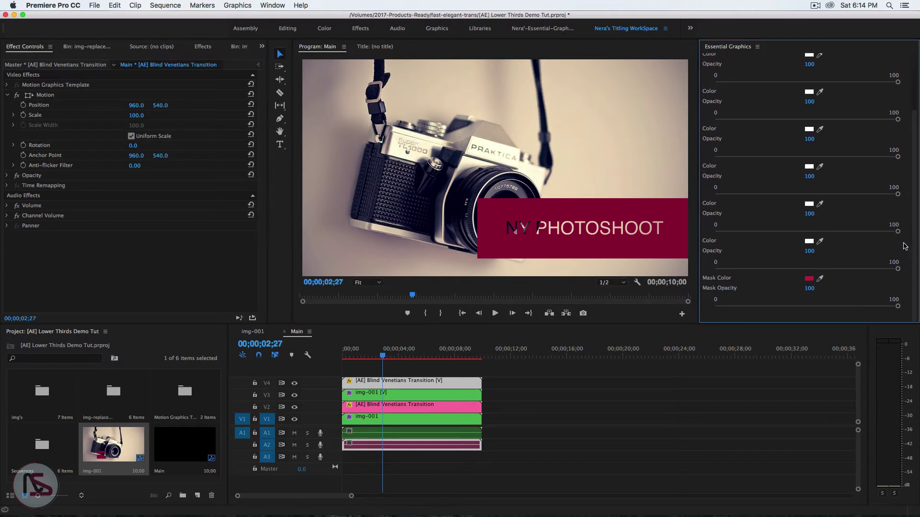
left_click(810, 288)
type("0")
key("Return")
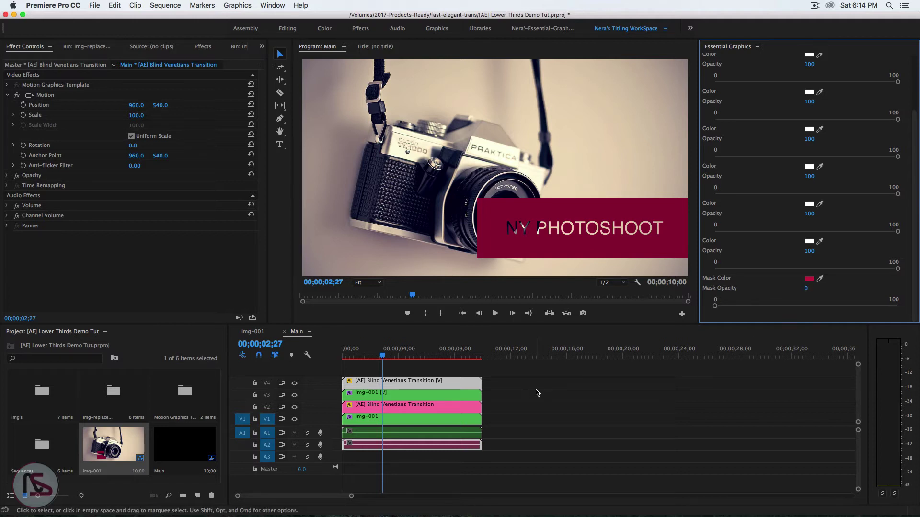
mouse_move(382, 356)
left_mouse_down()
mouse_move(349, 357)
mouse_move(370, 368)
left_mouse_up()
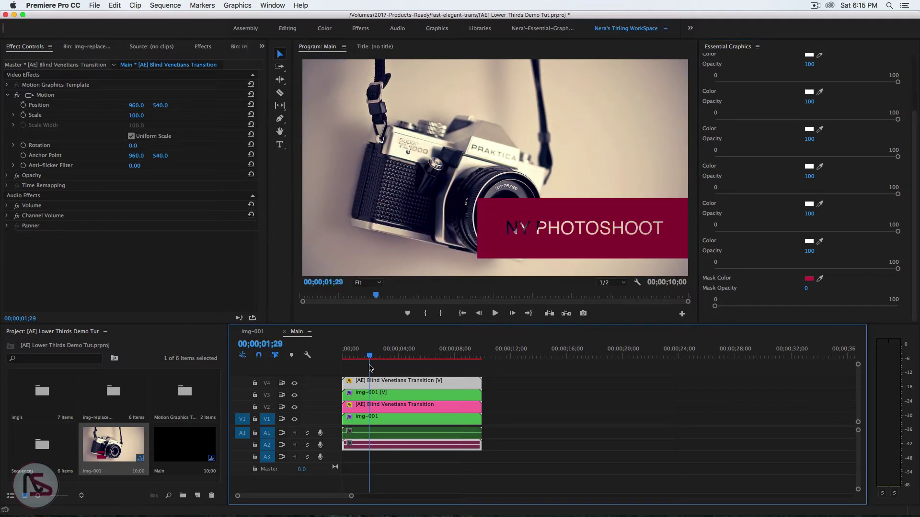
Scale the img-001 copy on V3 to 115 and scrub to 00;00;02;08
left_click(389, 396)
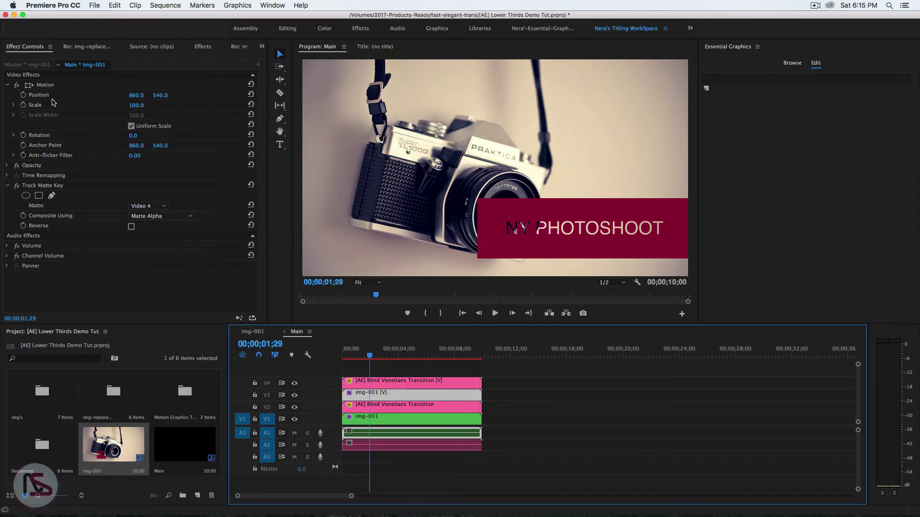
left_click(133, 105)
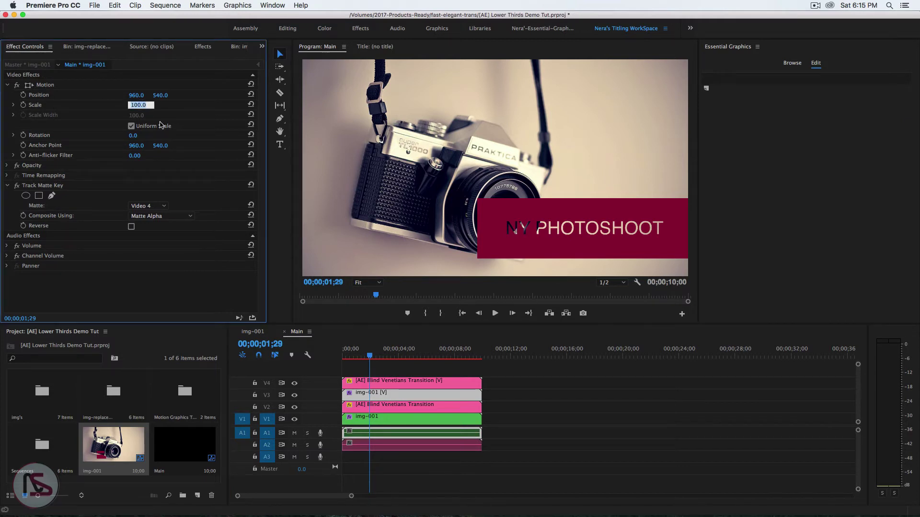
type("115")
key("Return")
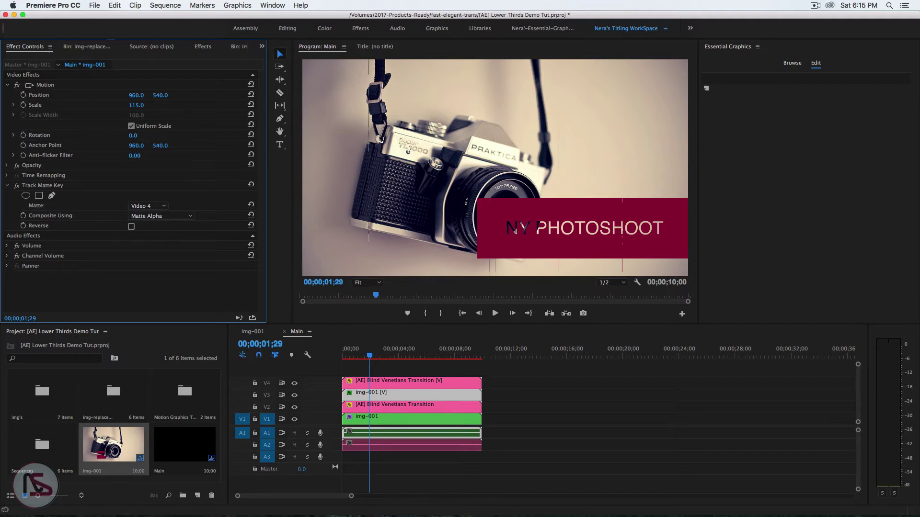
mouse_move(370, 357)
left_mouse_down()
mouse_move(359, 362)
mouse_move(374, 366)
left_mouse_up()
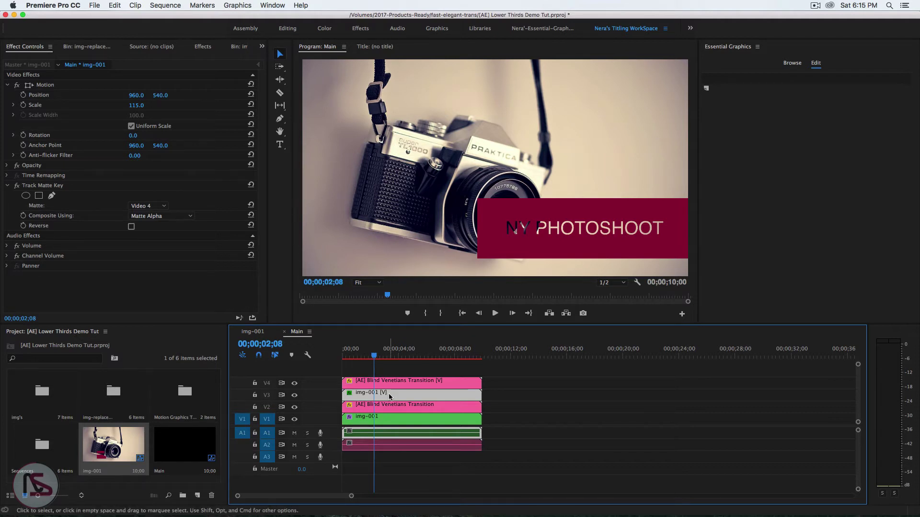
Search the effects for "contras" and apply Brightness & Contrast to the img-001 copy on V3
left_click(204, 47)
left_click(99, 59)
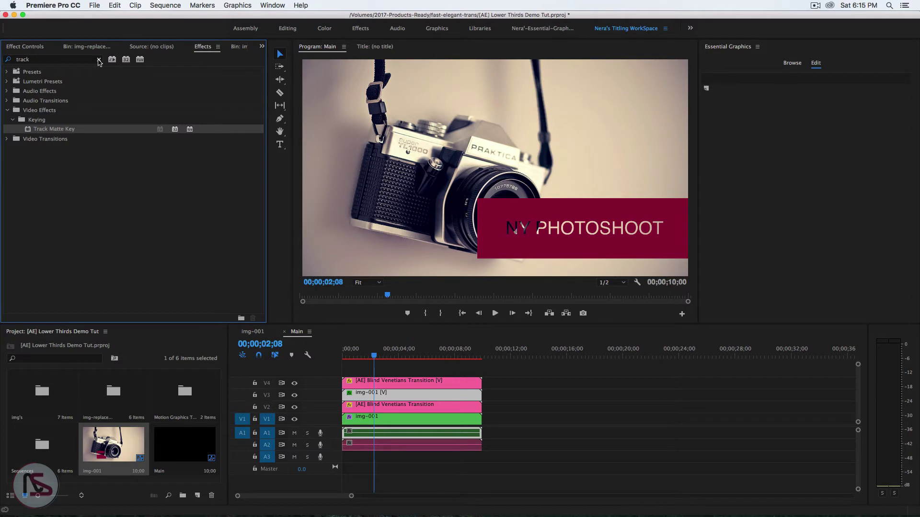
left_click(71, 59)
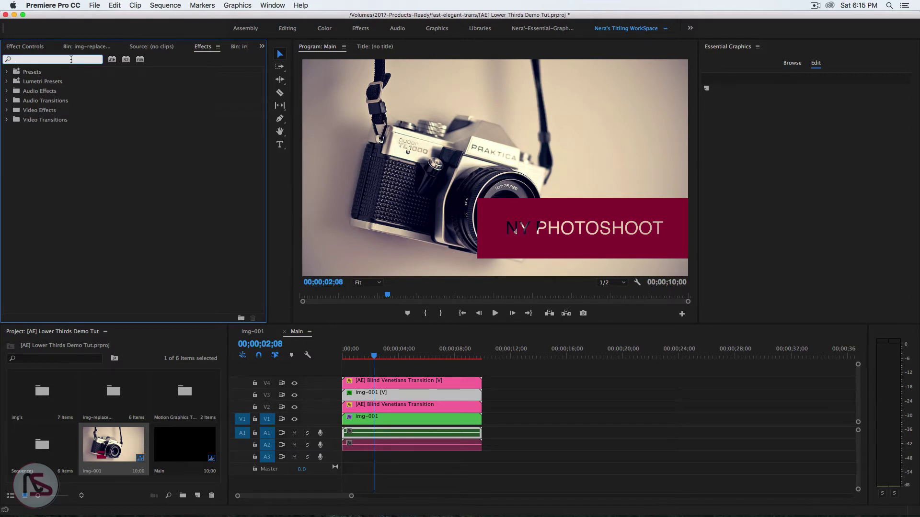
type("con")
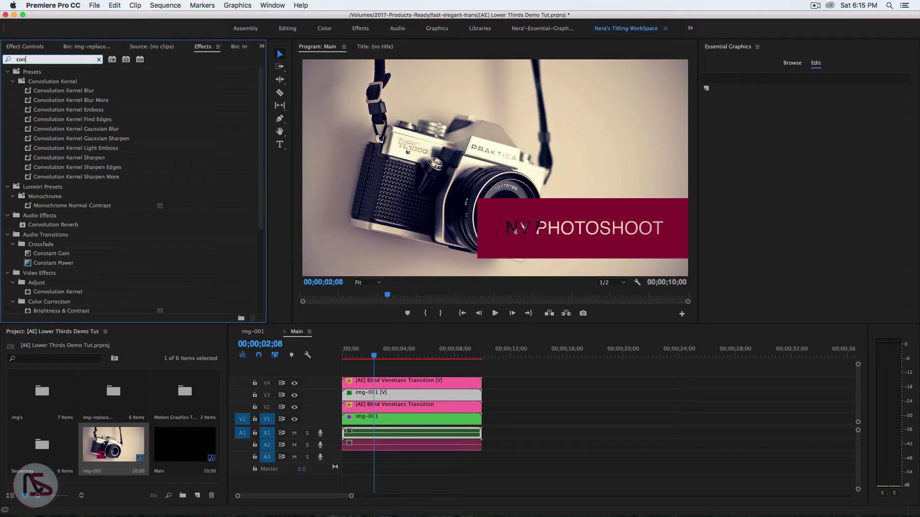
type("tras")
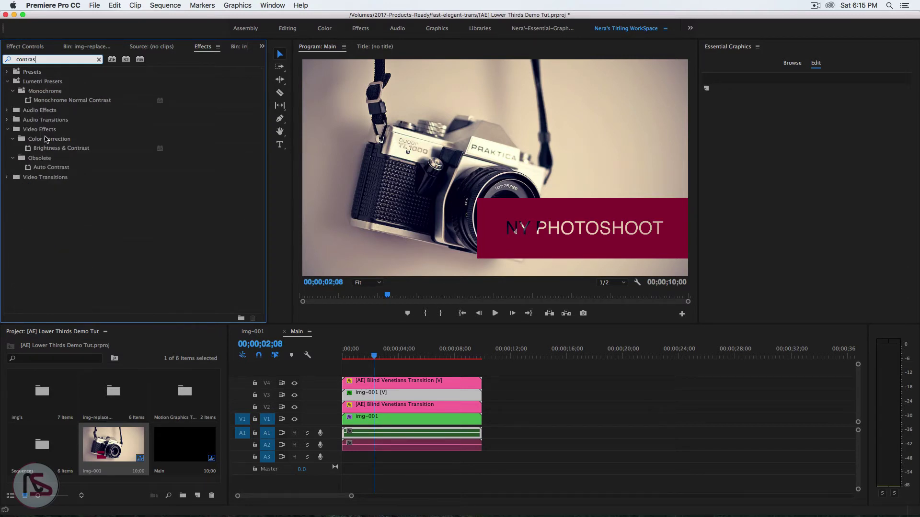
left_click(58, 149)
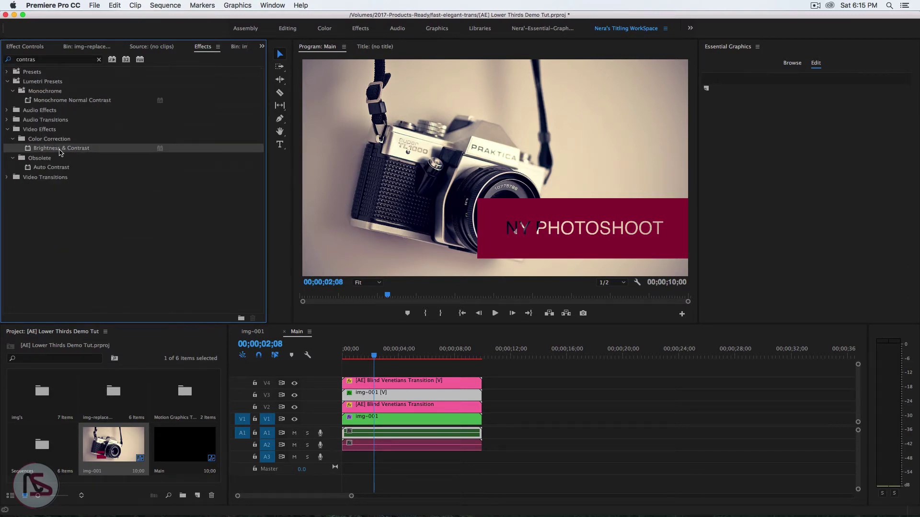
left_click(371, 395)
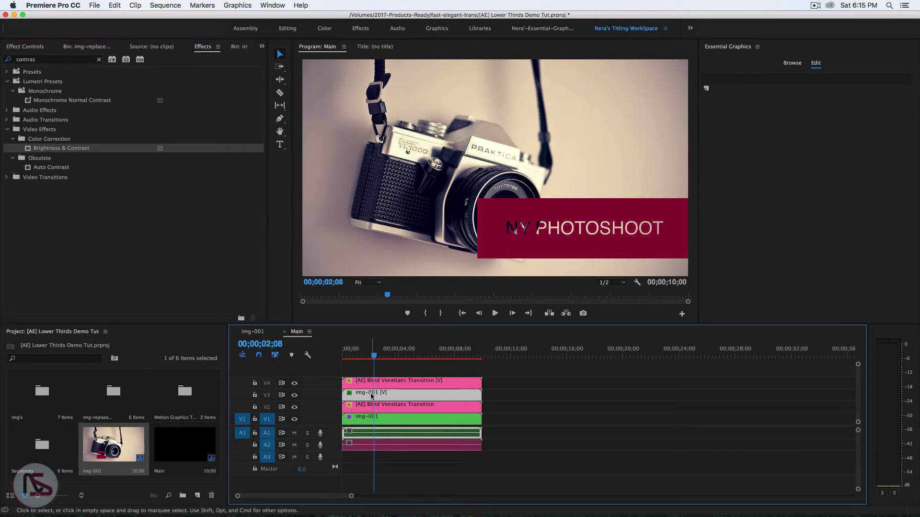
Set the V3 img-001 copy's Brightness to 11 and Contrast to 15, and scrub to 00;00;00;24 to preview
left_click(31, 50)
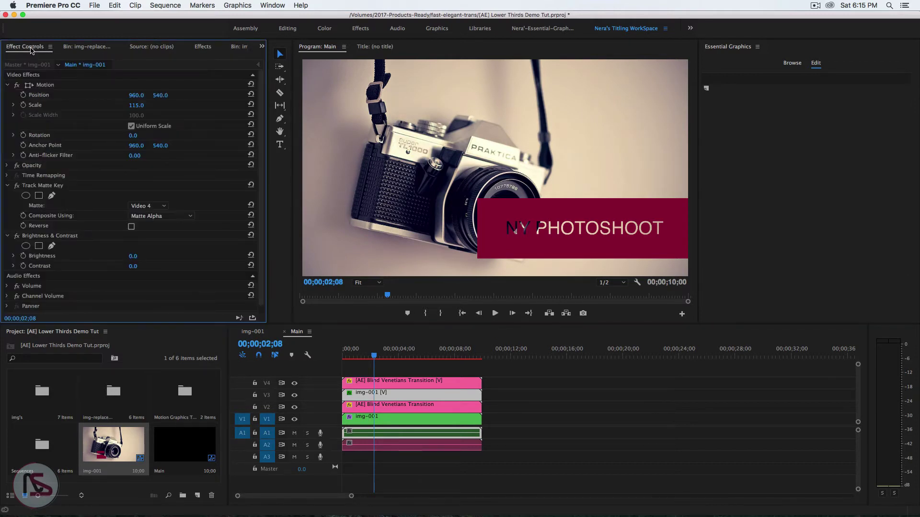
left_click(133, 256)
type("11")
key("Return")
left_click(140, 266)
type("15")
key("Return")
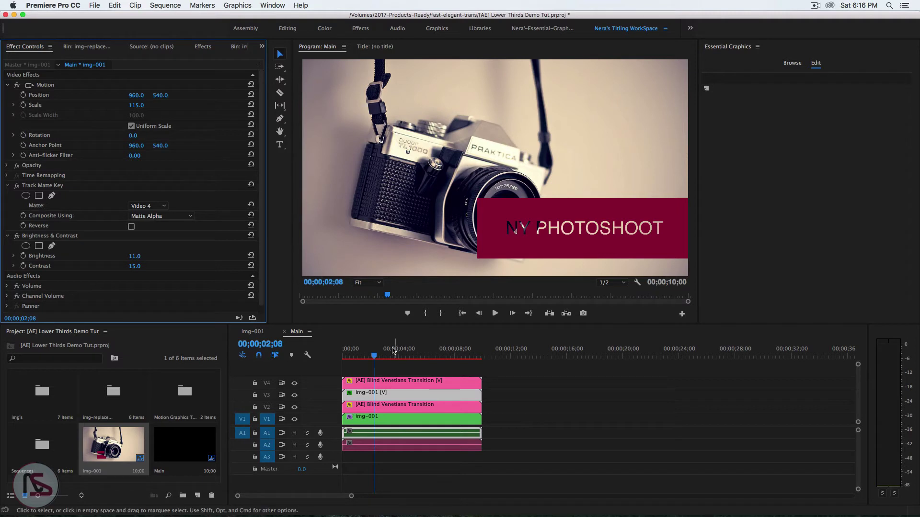
left_click_drag(369, 357, 353, 372)
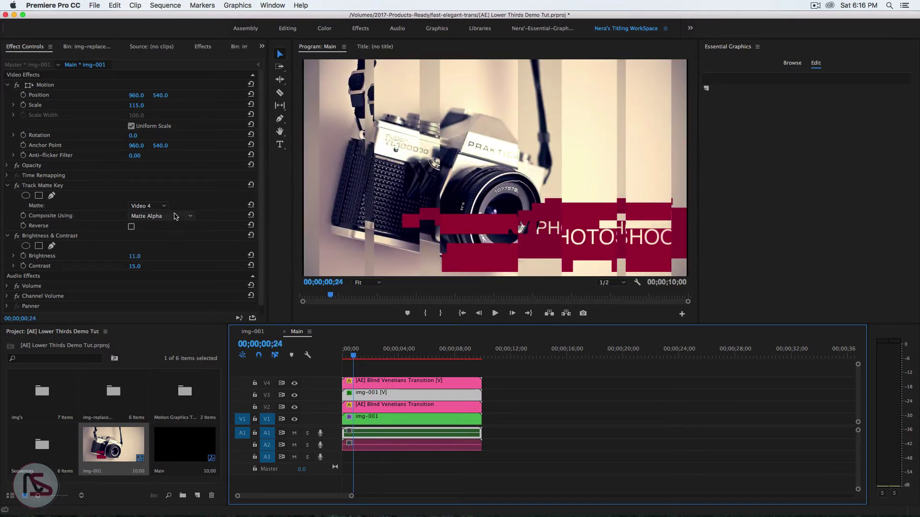
Apply Brightness & Contrast to the img-001 clip on V1 with Brightness 8 and Contrast 7, and scrub to 00;00;00;29 to preview
left_click(203, 48)
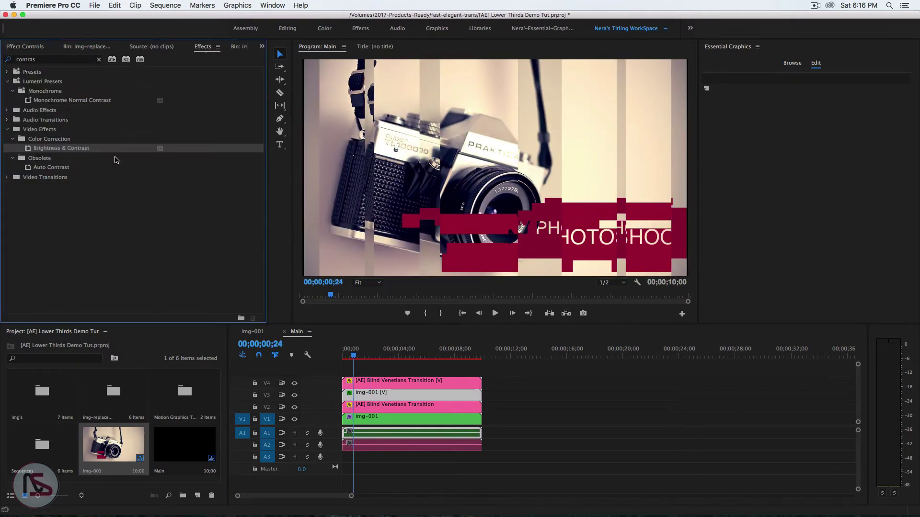
left_click(374, 420)
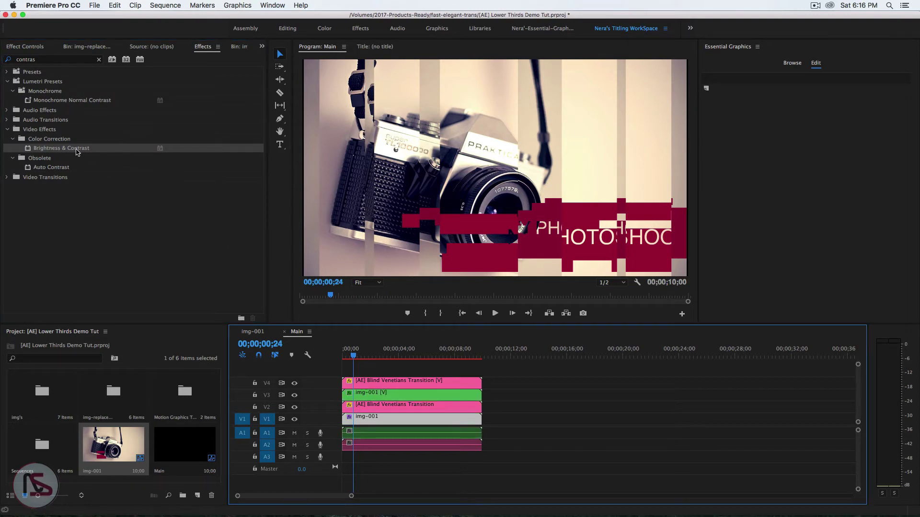
left_click_drag(69, 152, 366, 420)
left_click(21, 47)
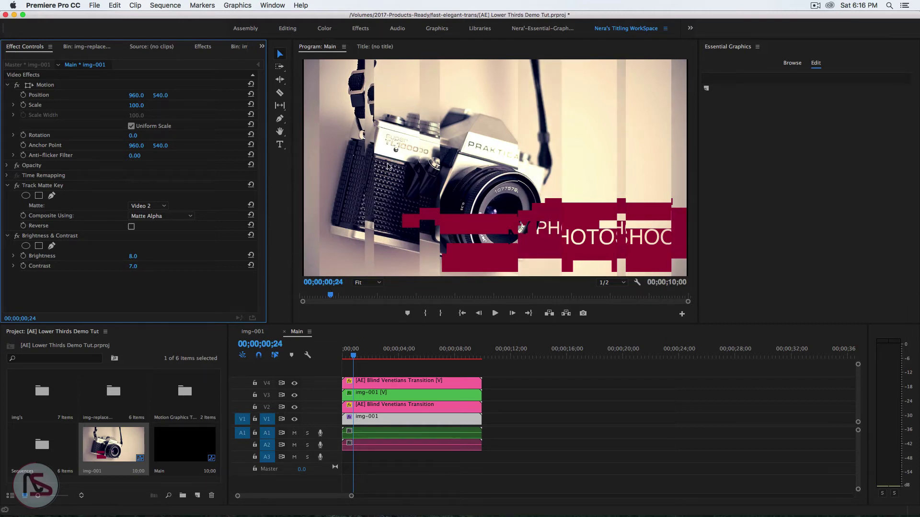
left_click(350, 360)
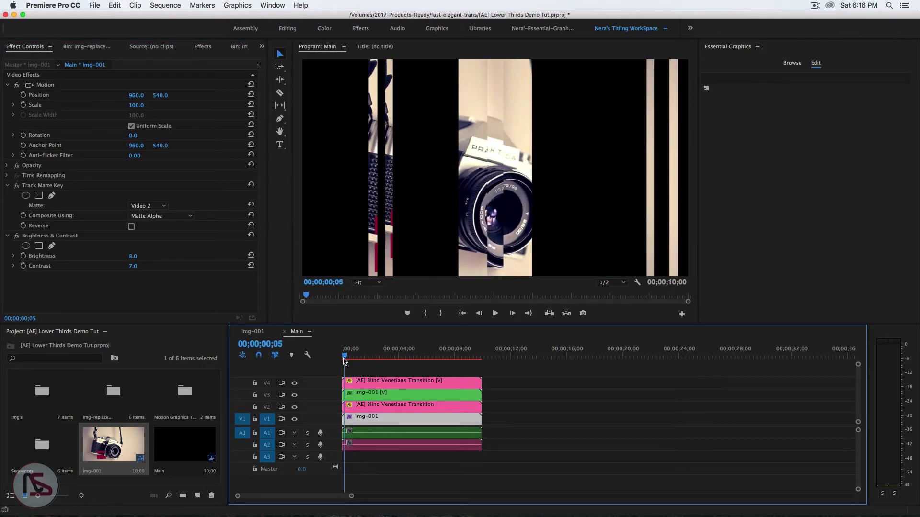
mouse_move(349, 360)
left_mouse_down()
mouse_move(396, 365)
mouse_move(353, 366)
left_mouse_up()
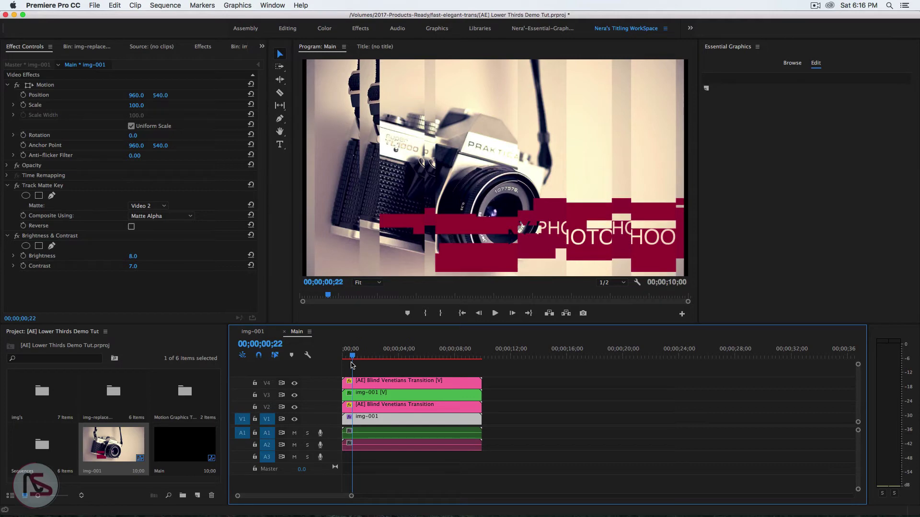
left_click(344, 361)
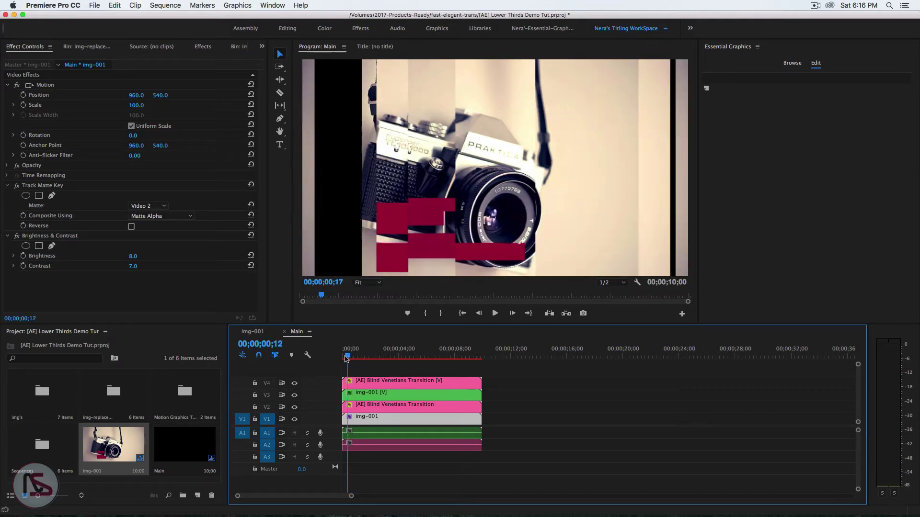
left_click_drag(344, 360, 356, 361)
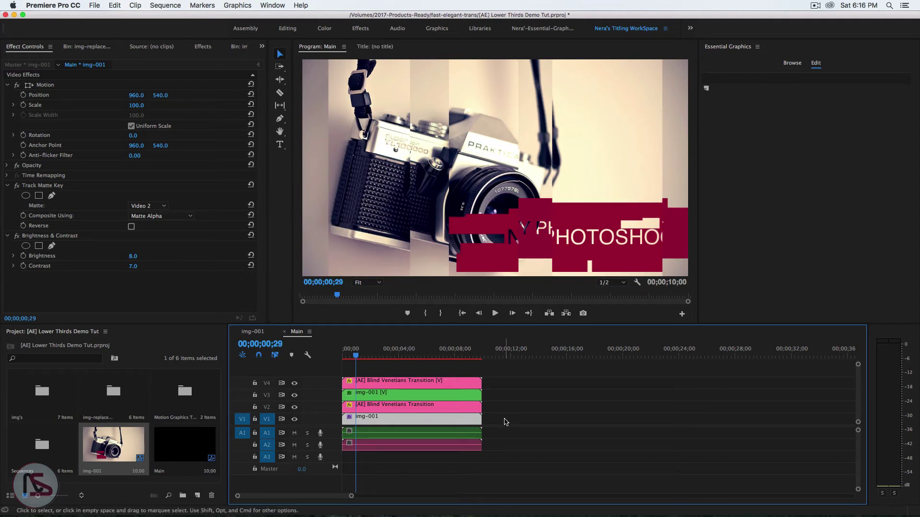
Nest all the clips of the Main sequence into a nested sequence named Holder One, and select it on V1
left_click_drag(507, 420, 408, 383)
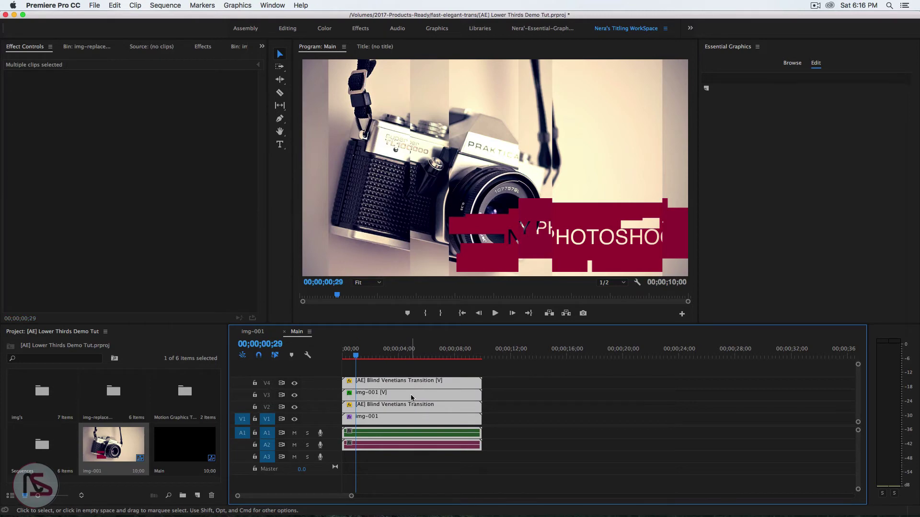
right_click(411, 397)
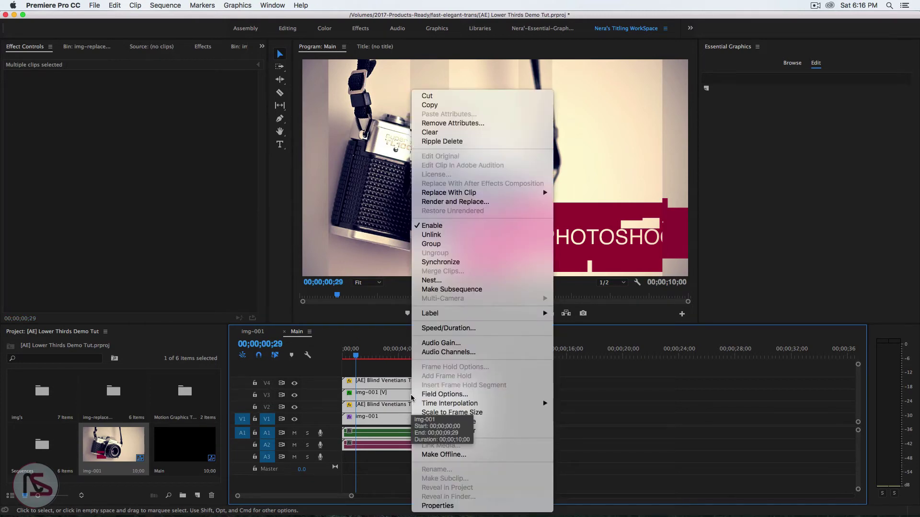
left_click(431, 281)
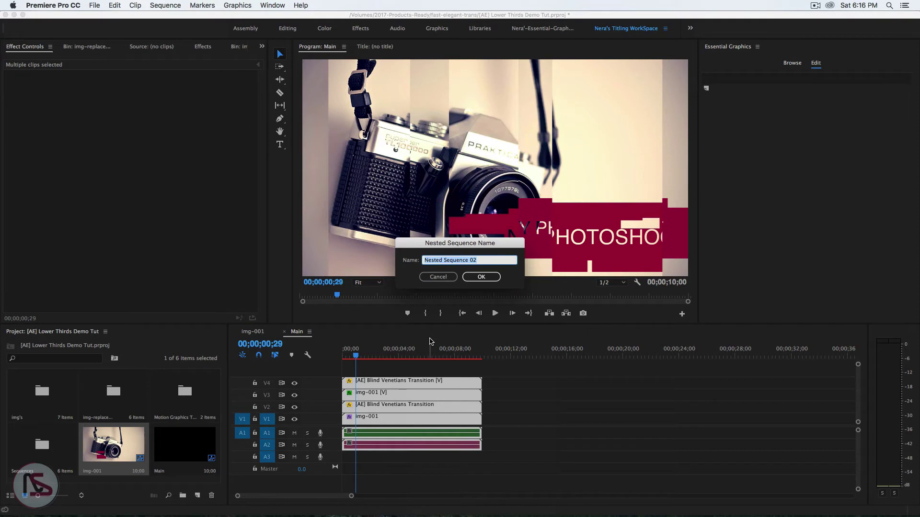
type("Hold")
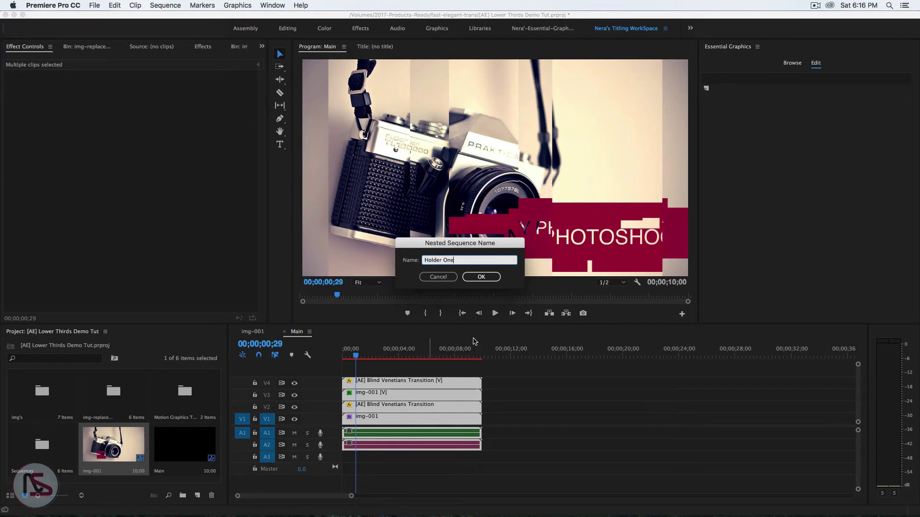
type("er One")
left_click(481, 277)
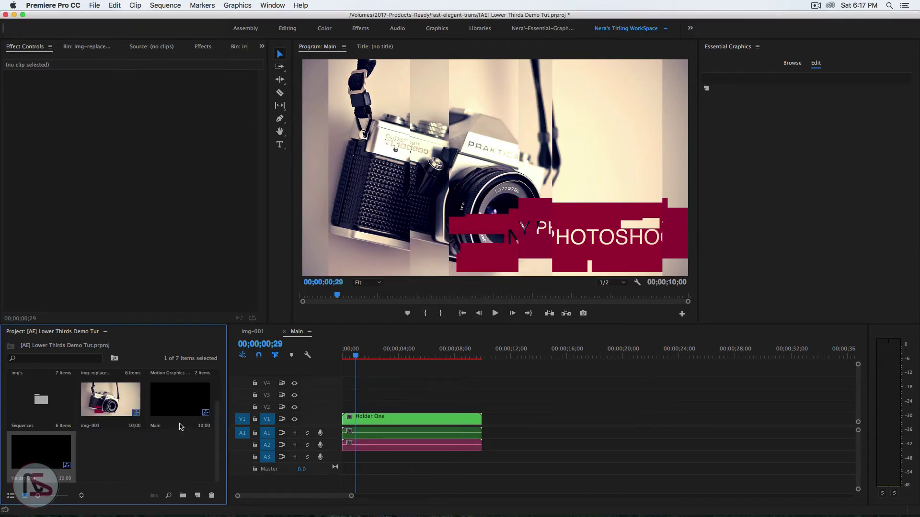
left_click(174, 443)
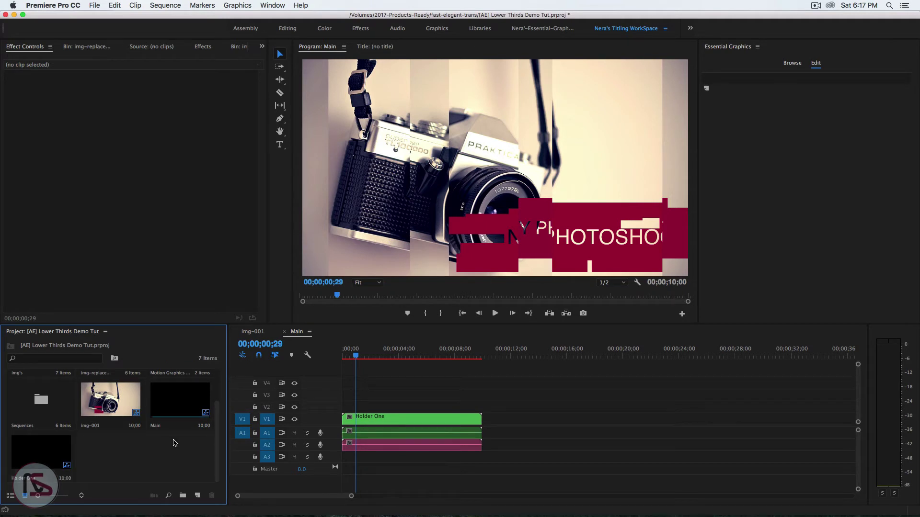
left_click(374, 424)
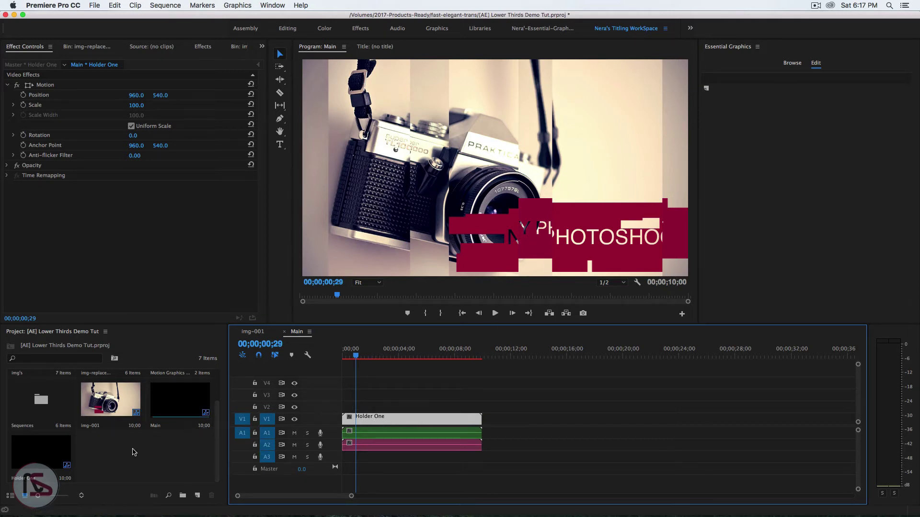
Show the project items as a list, then duplicate the Holder One sequence and rename the copy Holder Two
left_click(10, 495)
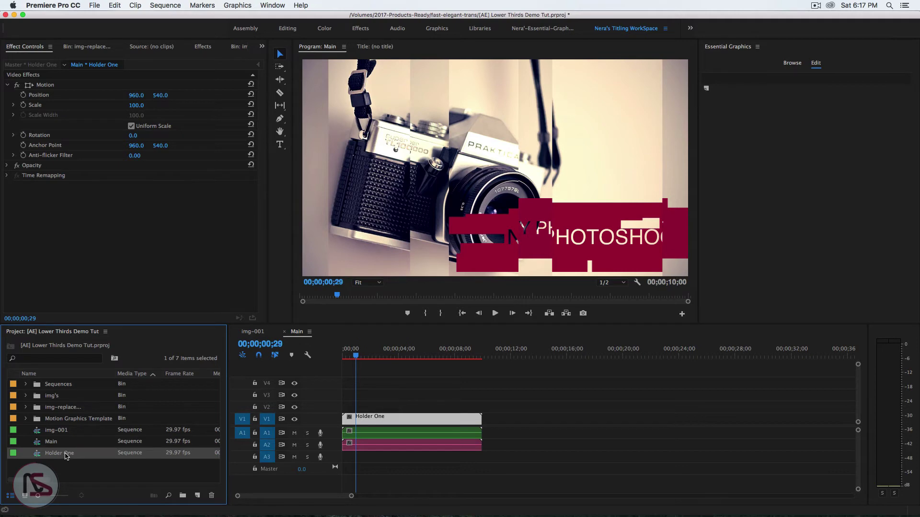
right_click(66, 455)
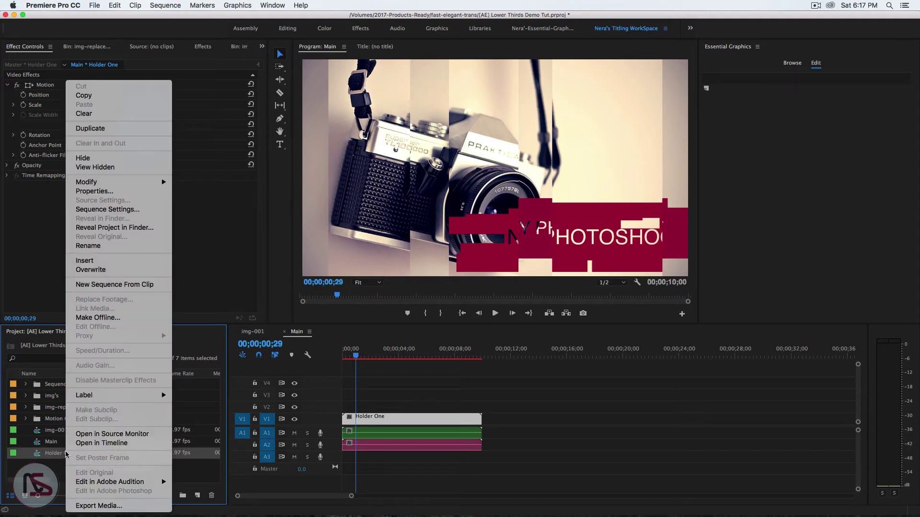
left_click(101, 130)
left_click(78, 443)
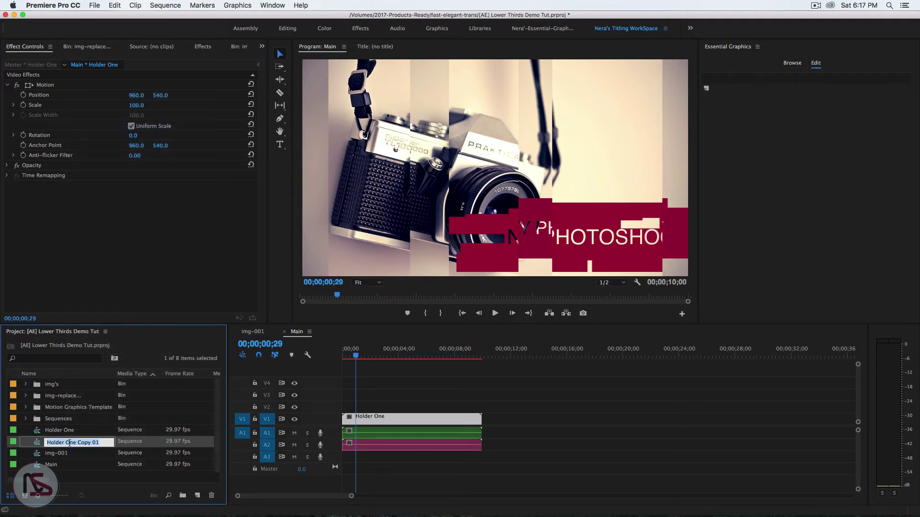
left_click_drag(63, 441, 107, 443)
type("Two")
key("Tab")
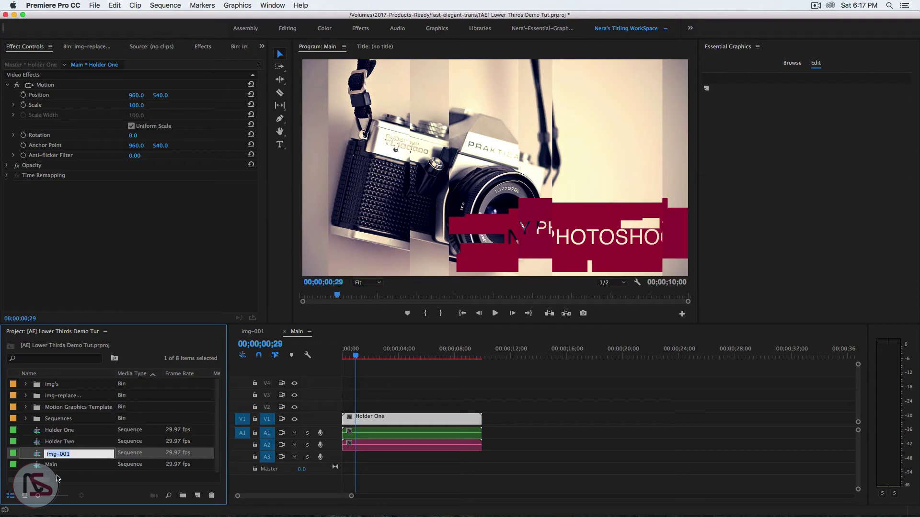
Open the Holder Two sequence in the timeline together with the bin of replacement image sequences, checking the img-001 sequence for reference
left_click(45, 442)
double_click(42, 442)
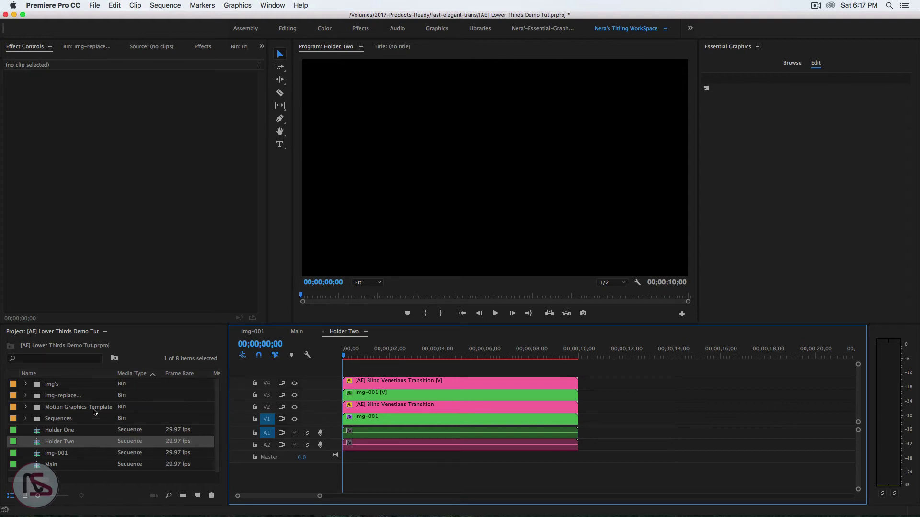
double_click(67, 398)
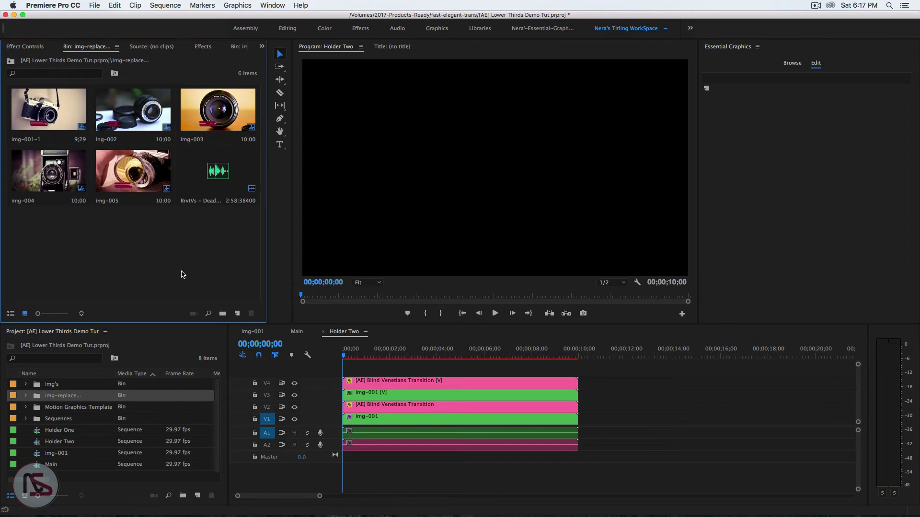
left_click(252, 332)
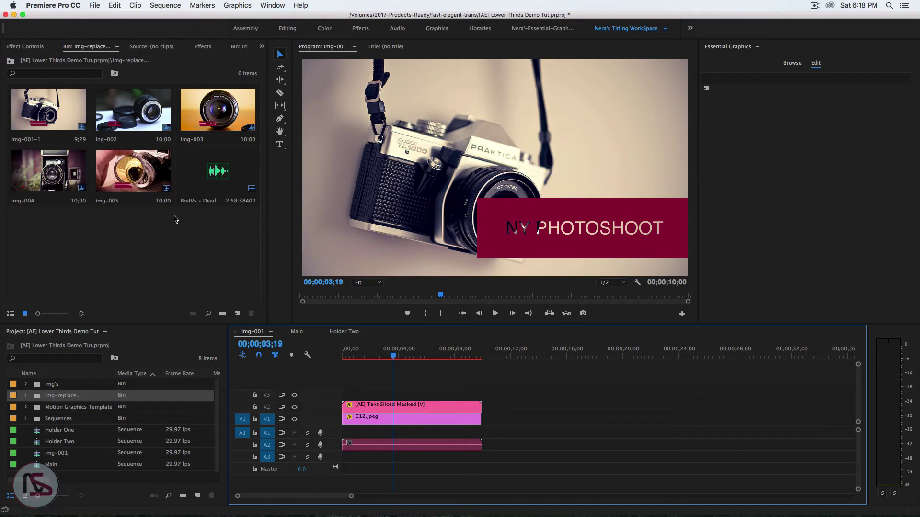
left_click(344, 332)
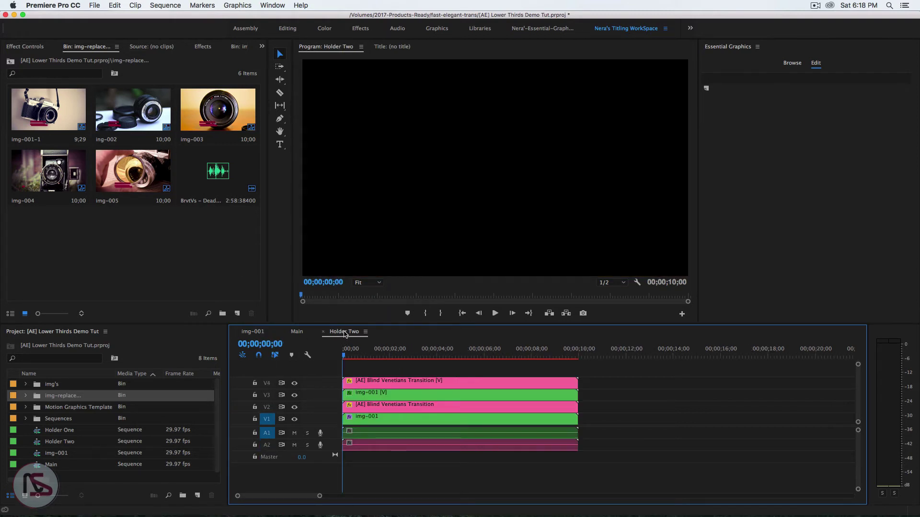
Replace the img-001 clips on V1 and V3 of Holder Two with img-002, and scrub to 00;00;01;02
left_click(151, 137)
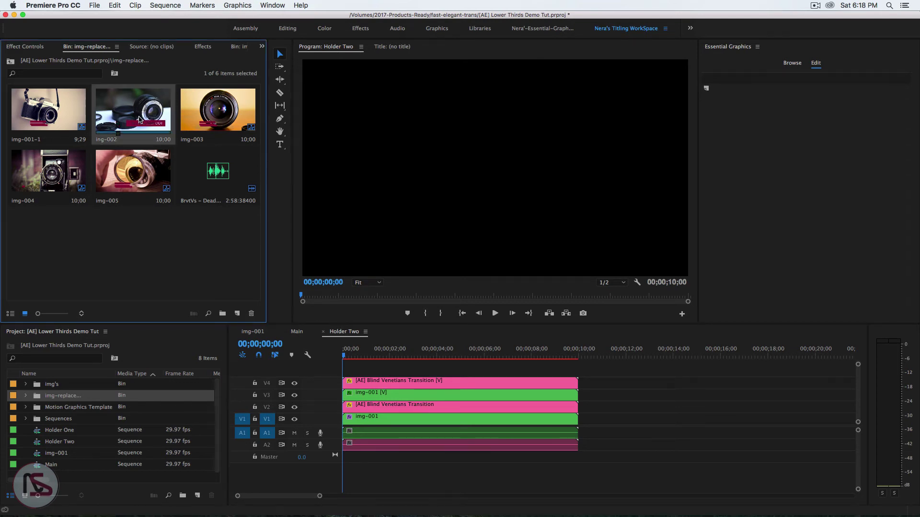
left_click_drag(132, 115, 358, 423)
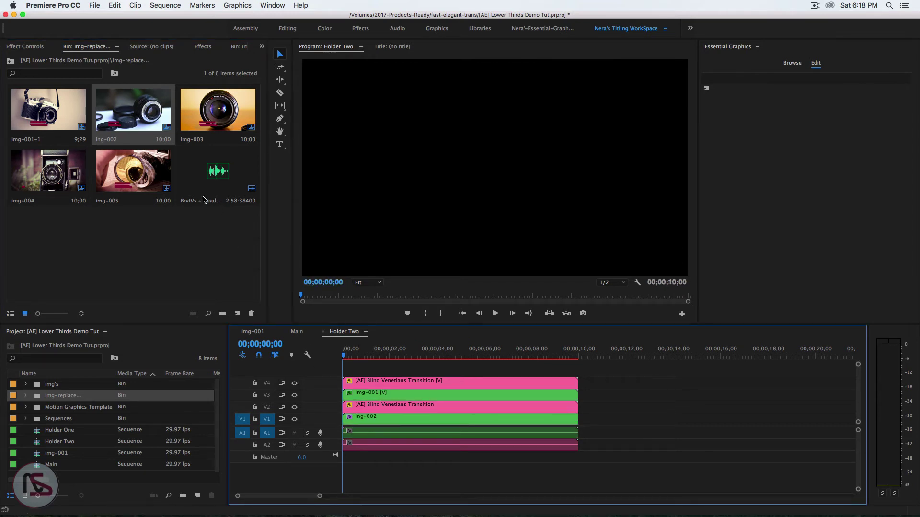
left_click_drag(143, 115, 355, 398)
left_click_drag(351, 357, 369, 362)
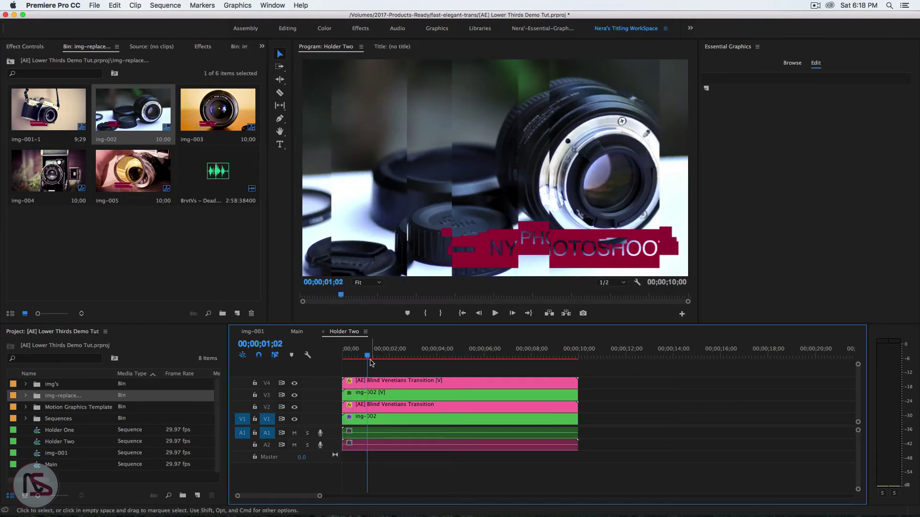
Return to the Main sequence, move the playhead to 00;00;04;00 and add a marker there
left_click(297, 331)
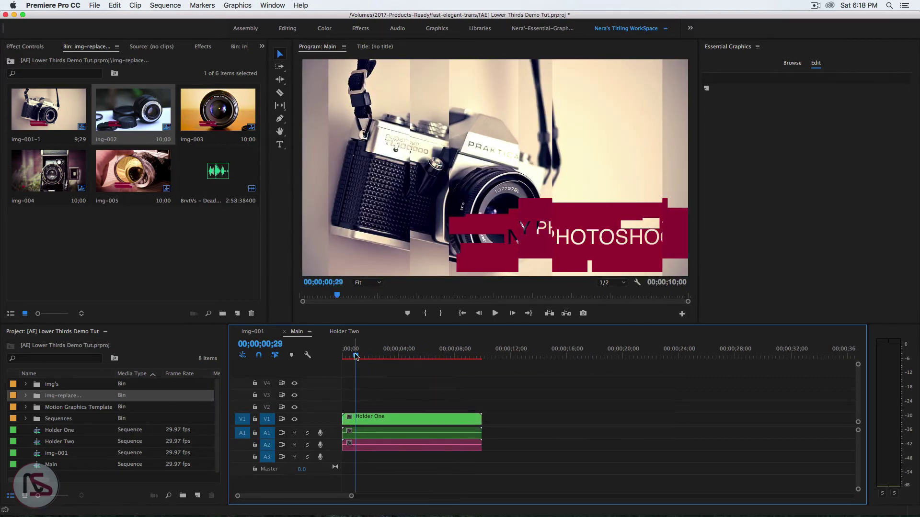
mouse_move(355, 359)
left_mouse_down()
mouse_move(344, 361)
mouse_move(352, 360)
left_mouse_up()
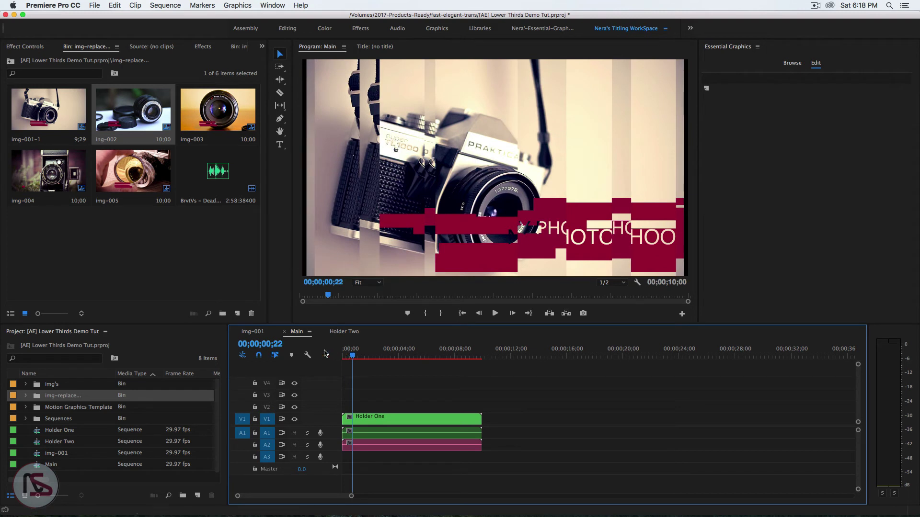
left_click(270, 344)
type("400")
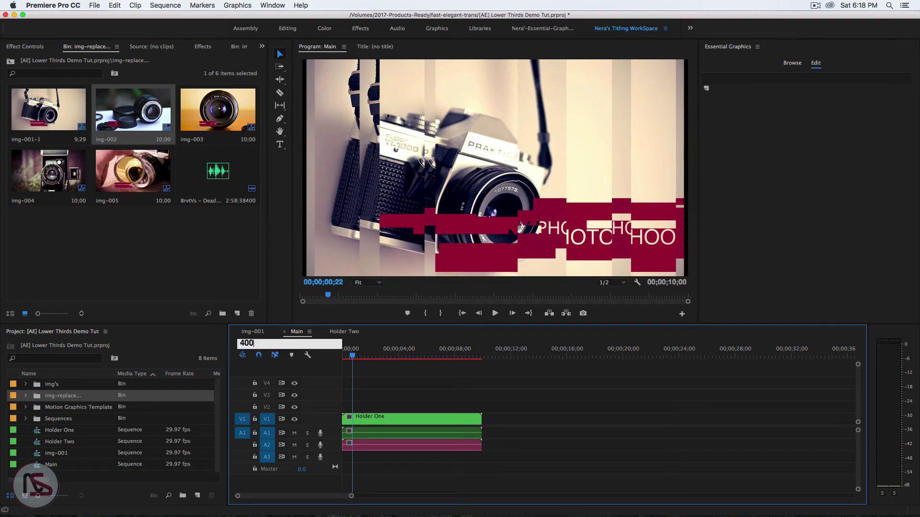
key("Return")
key("m")
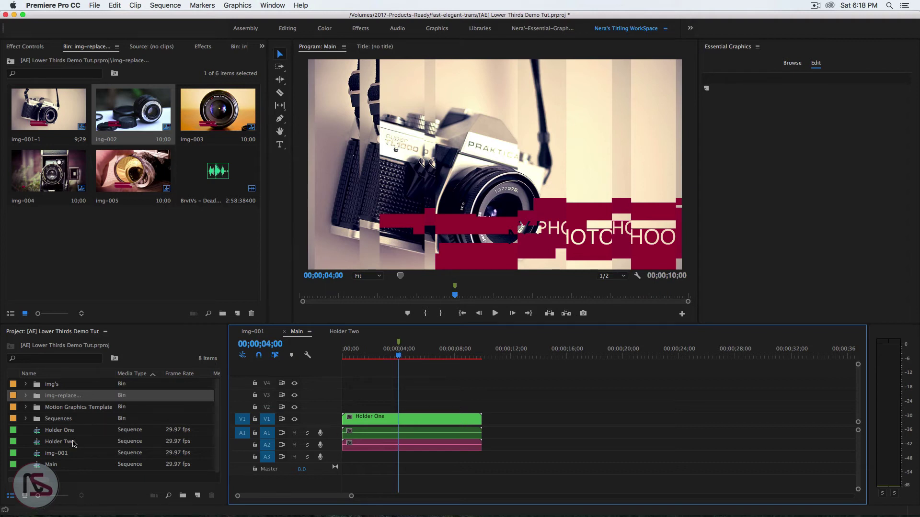
Place the Holder Two sequence on V2 of Main starting at 00;00;04;00, and preview the transition
left_click(54, 442)
left_click_drag(48, 444, 397, 405)
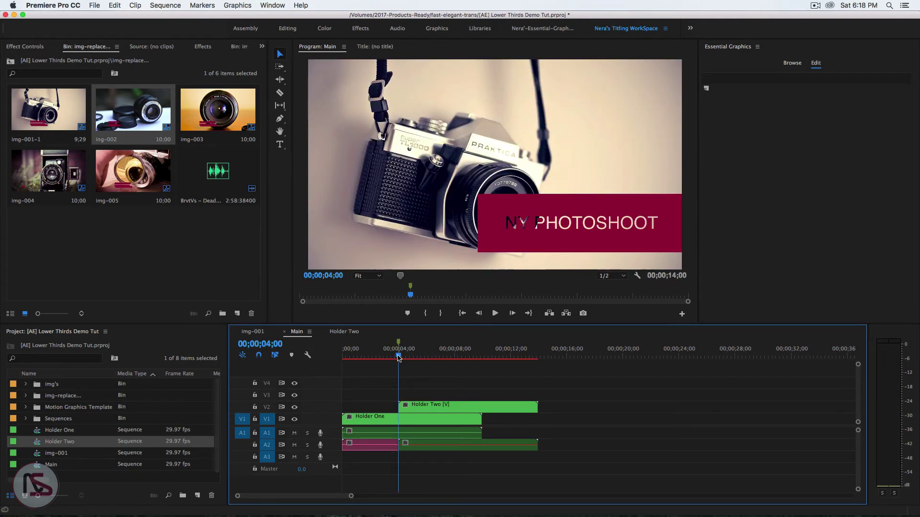
mouse_move(398, 357)
left_mouse_down()
mouse_move(343, 358)
mouse_move(401, 357)
left_mouse_up()
key("space")
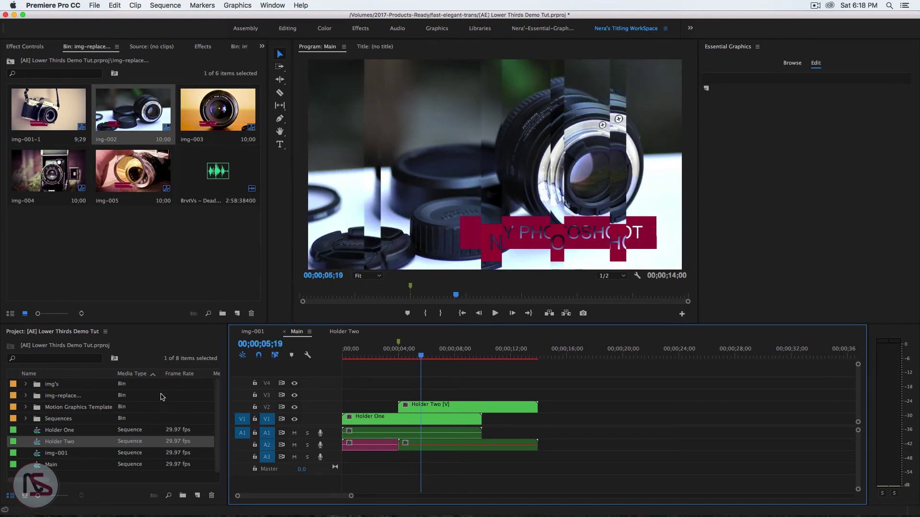
Duplicate the Holder Two sequence in the project and rename the copy Holder Three
right_click(61, 443)
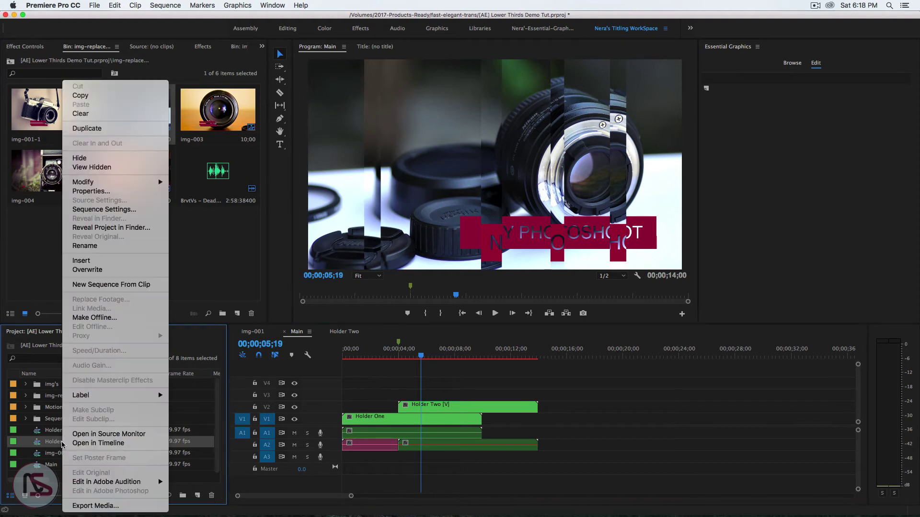
left_click(96, 128)
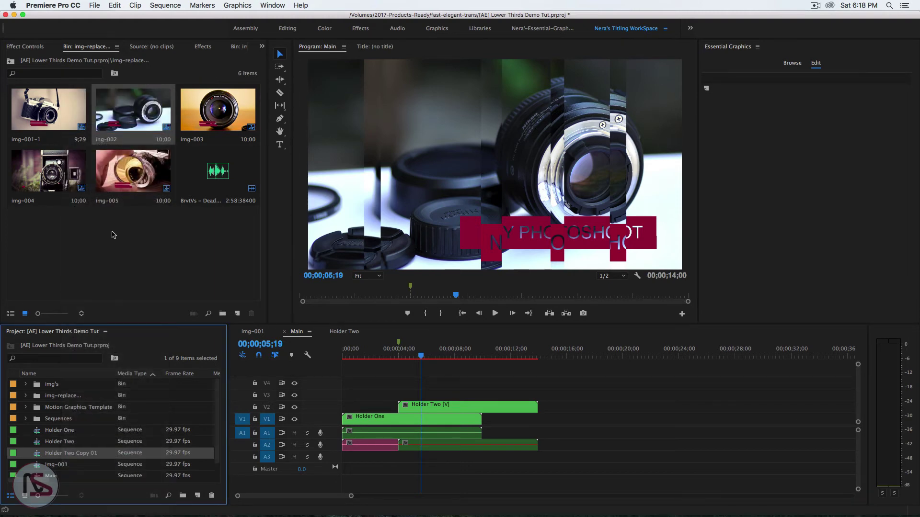
left_click(71, 455)
type("Holder Th")
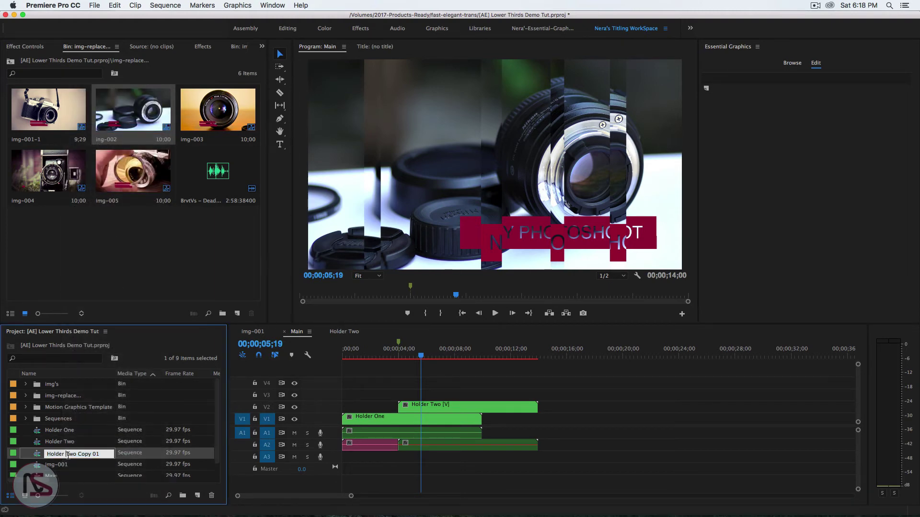
type("ree")
key("Tab")
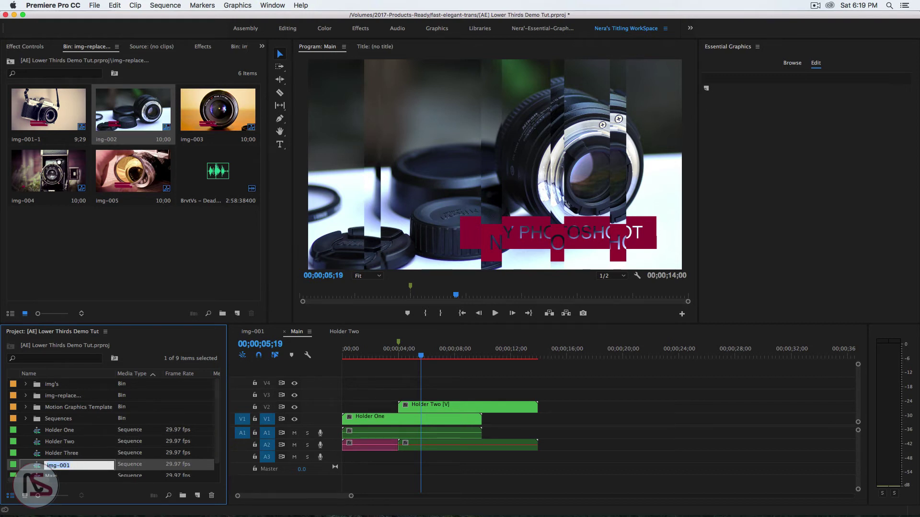
Open the Holder Three sequence, replace the img-002 clips on V1 and V3 with img-003, and scrub the opening to 00;00;00;12
double_click(55, 454)
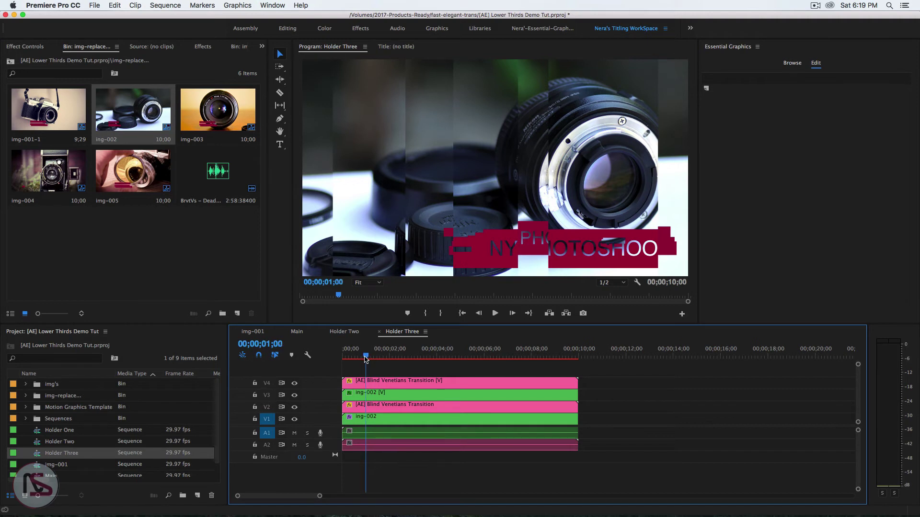
left_click(191, 117)
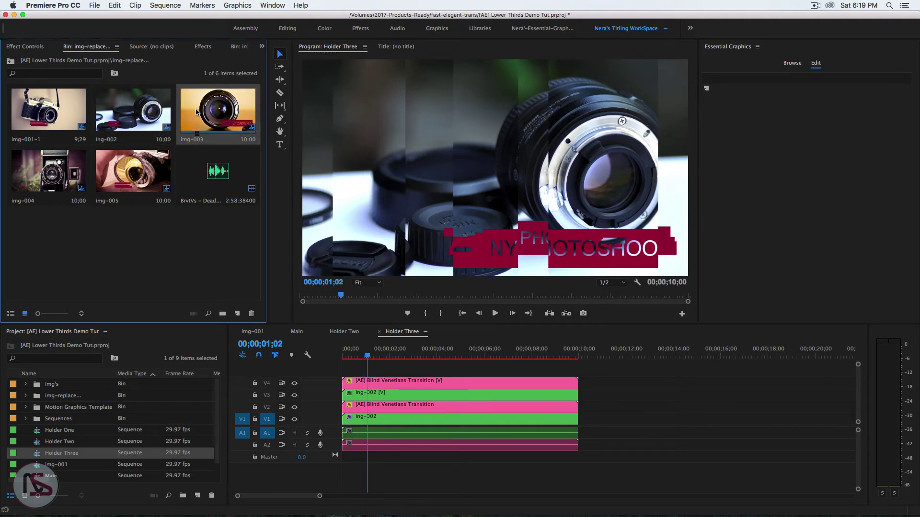
left_click_drag(197, 112, 349, 408)
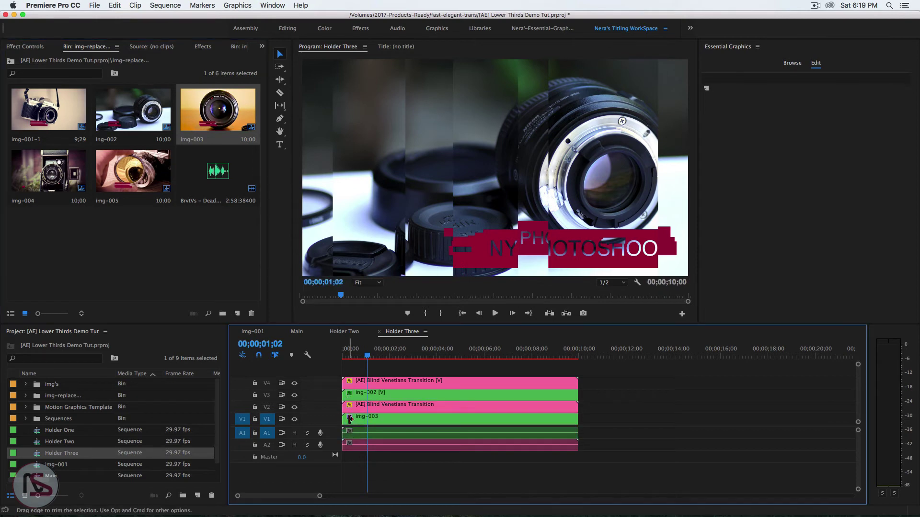
left_click_drag(212, 115, 349, 398)
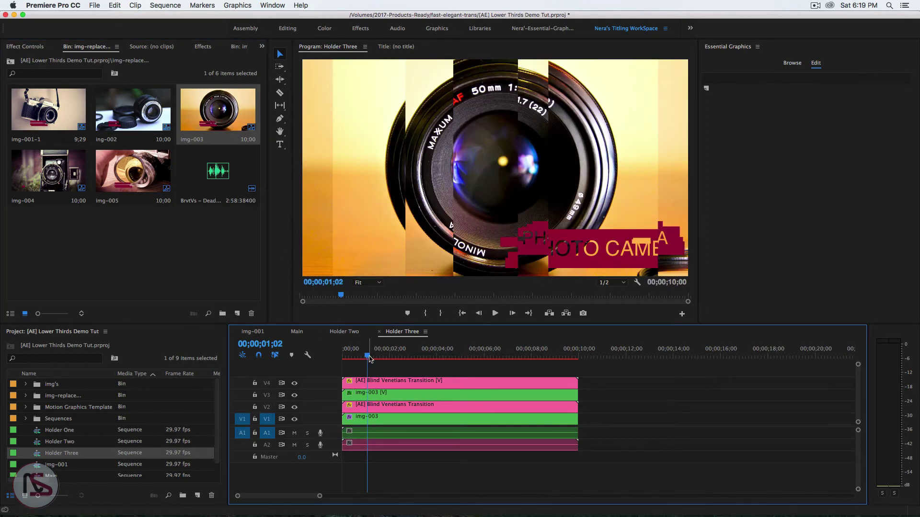
left_click(347, 360)
left_click_drag(346, 363, 351, 360)
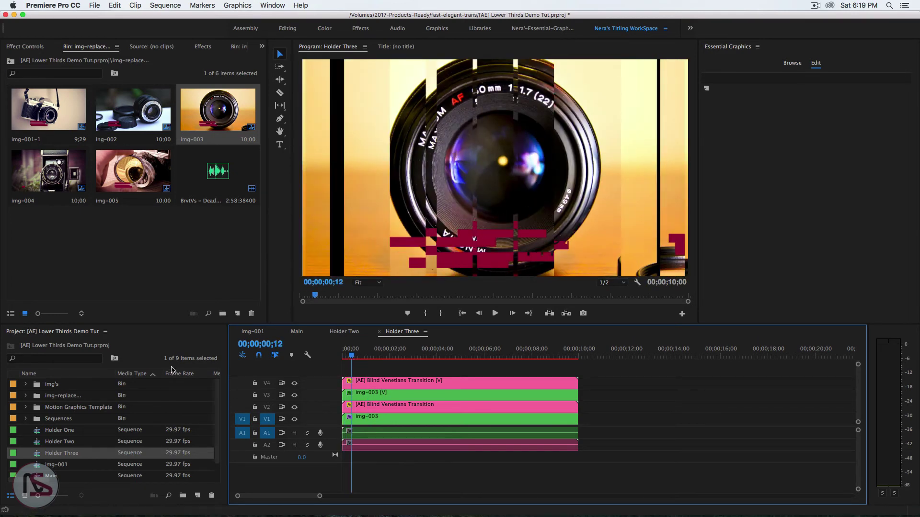
In the Main sequence, add a marker at 00;00;08;00 and place Holder Three on V3 starting there
left_click(297, 332)
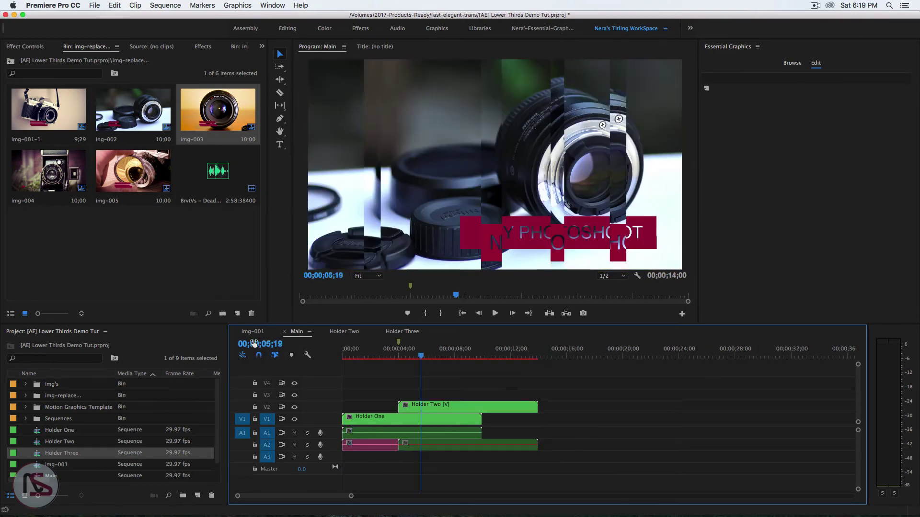
left_click(257, 344)
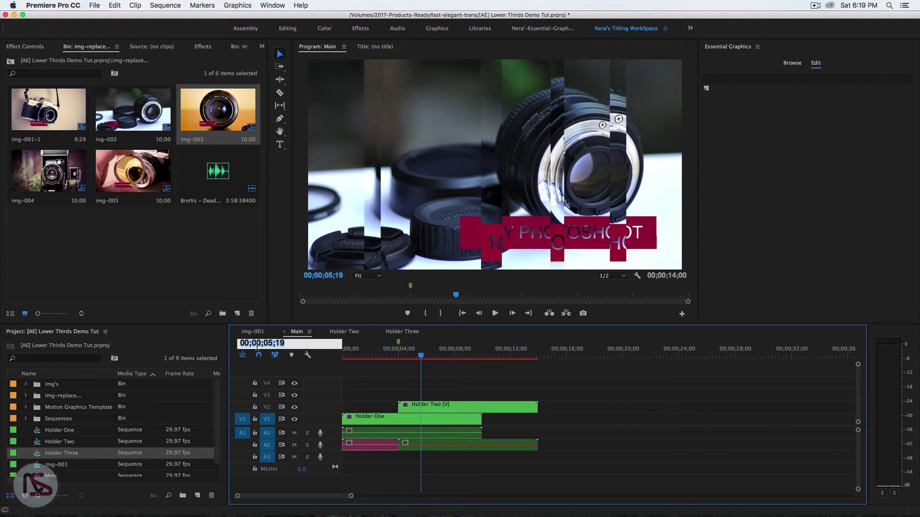
type("4800")
key("Return")
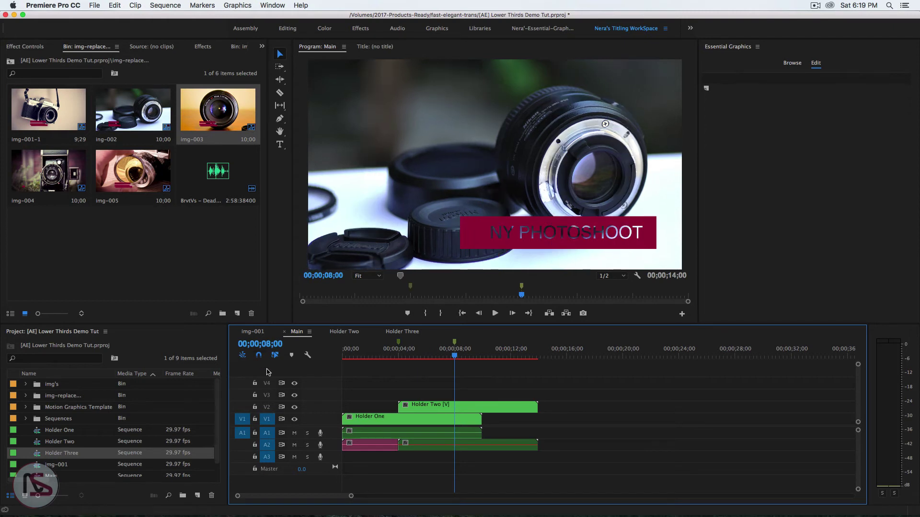
left_click_drag(56, 454, 458, 393)
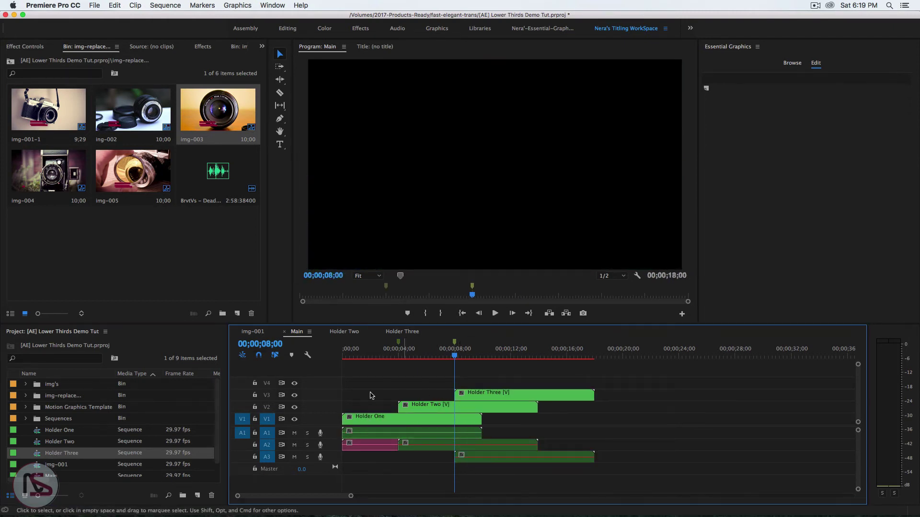
left_click(375, 424)
left_click(410, 406)
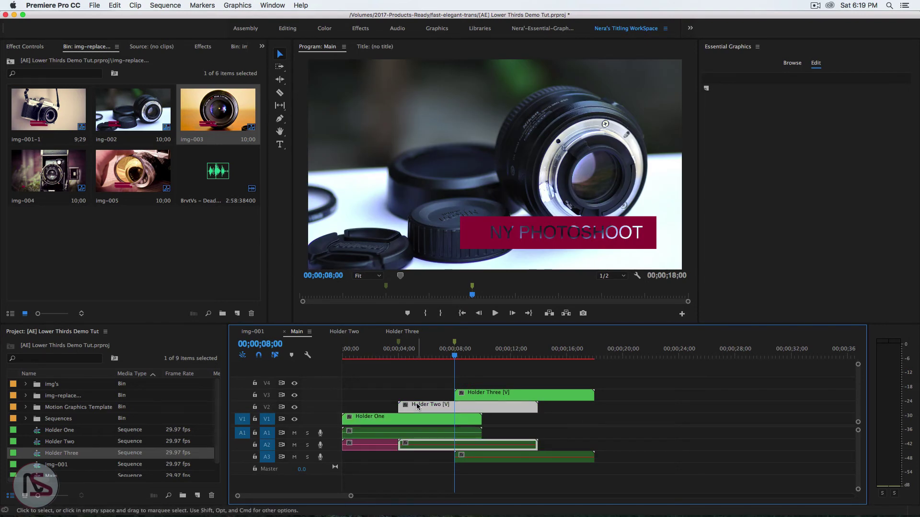
left_click(494, 395)
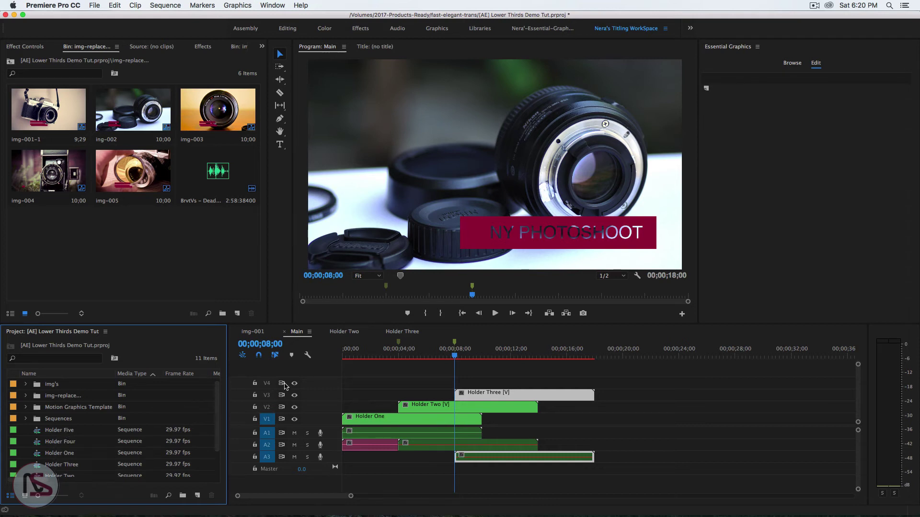
Add a marker at 00;00;12;00 in Main and place Holder Four on V4 starting there
left_click(263, 344)
type("1")
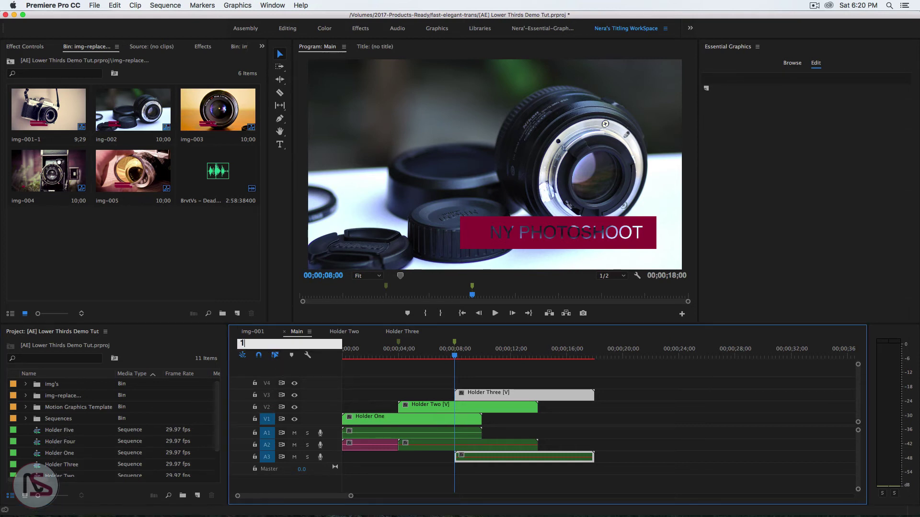
type("200")
key("Return")
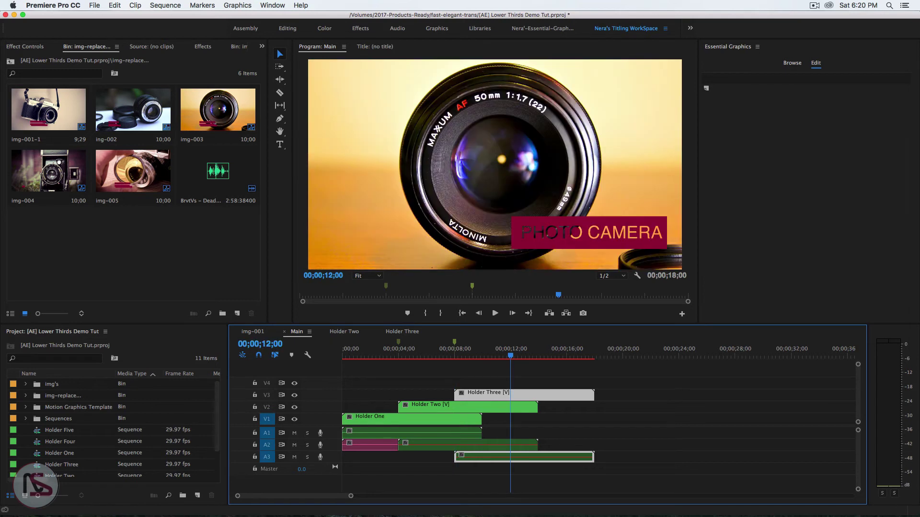
left_click(589, 382)
key("n")
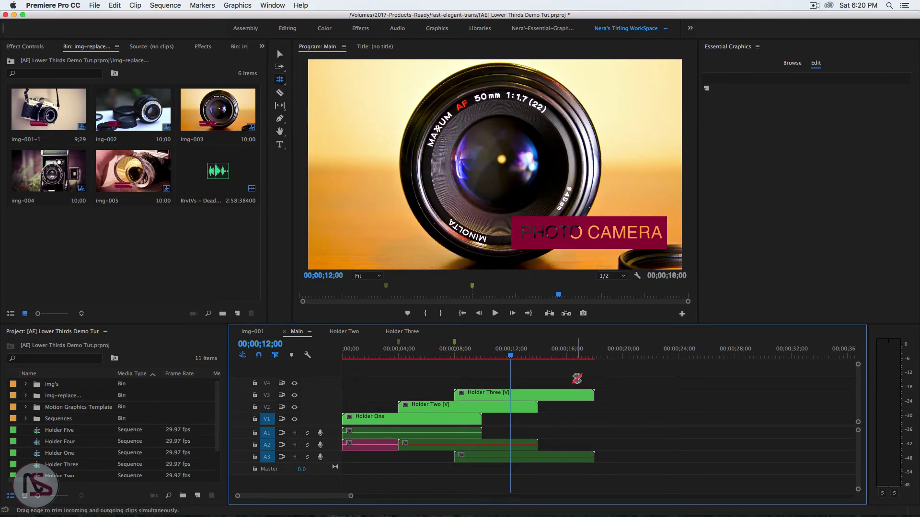
key("m")
left_click_drag(63, 441, 513, 389)
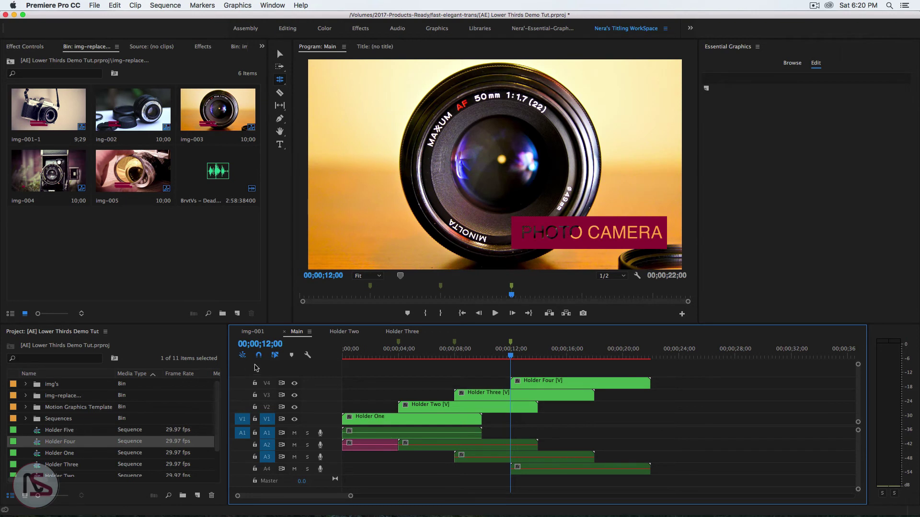
Add a marker at 00;00;16;00 in Main and place Holder Five on V5 starting there
left_click(273, 345)
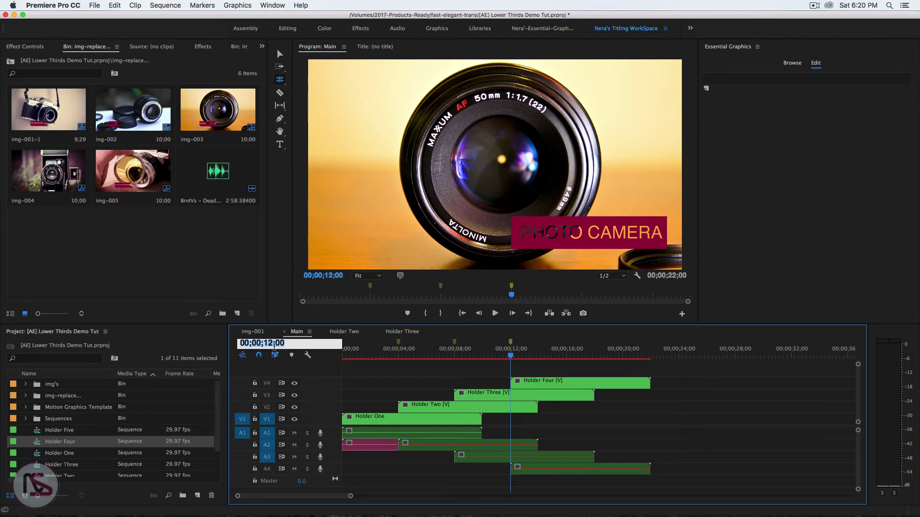
type("1600")
key("Return")
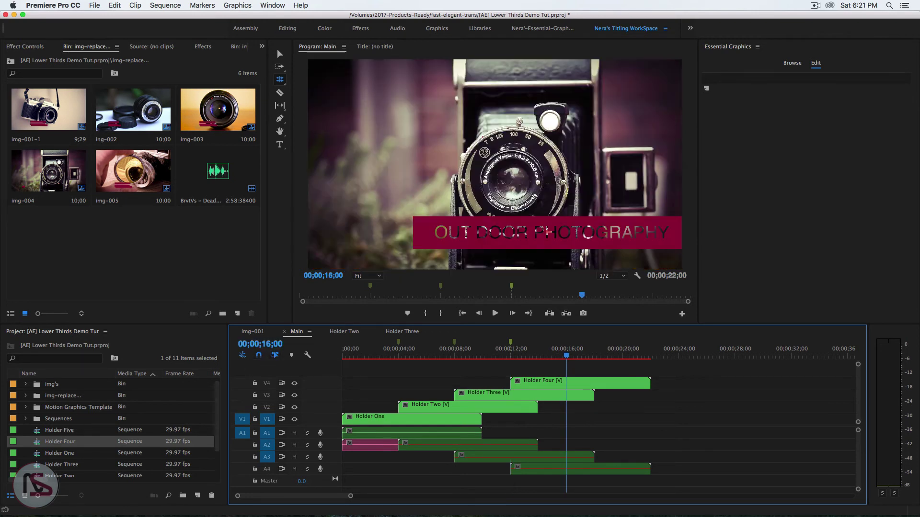
key("m")
left_click_drag(67, 431, 651, 354)
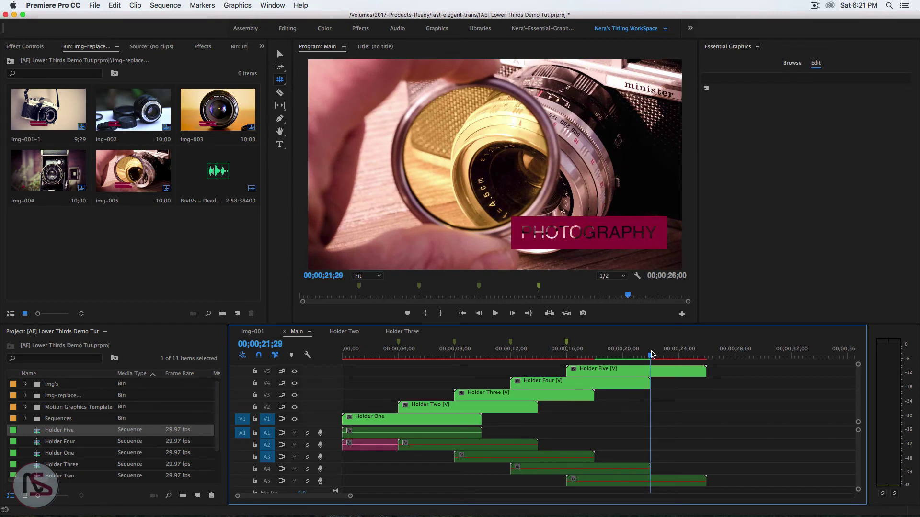
Mark the out point at 00;00;21;29 and unlink the audio from the Holder clips in Main
key("o")
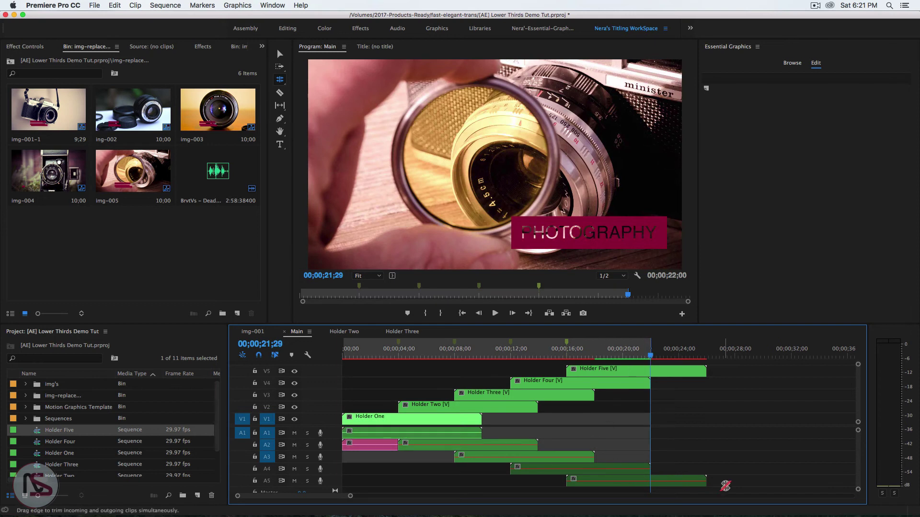
key("v")
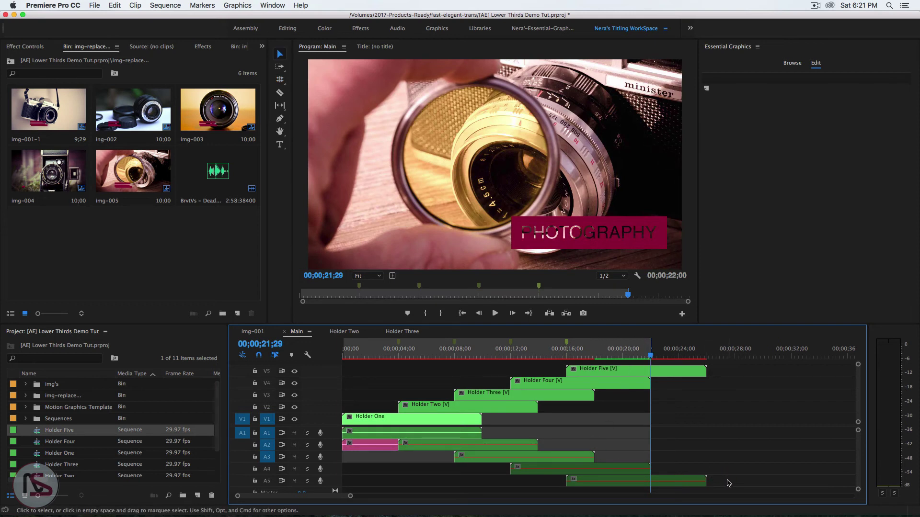
left_click_drag(730, 481, 427, 438)
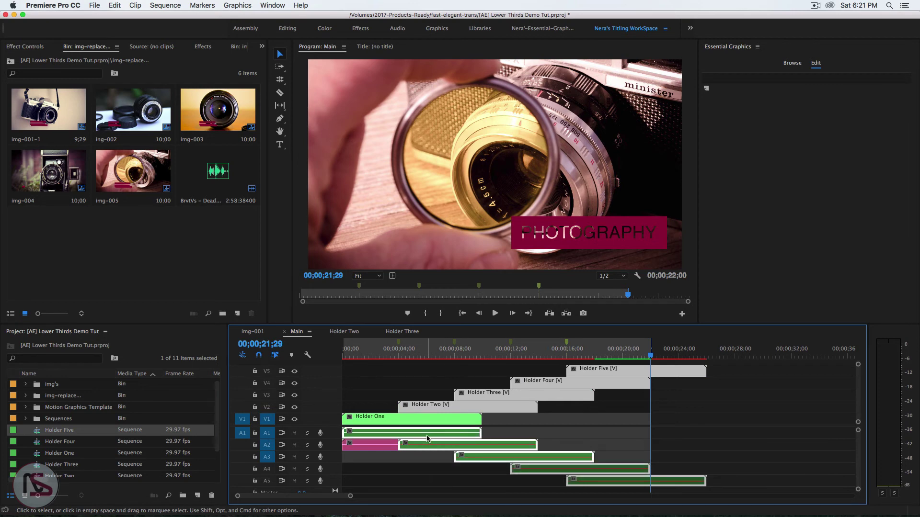
right_click(427, 438)
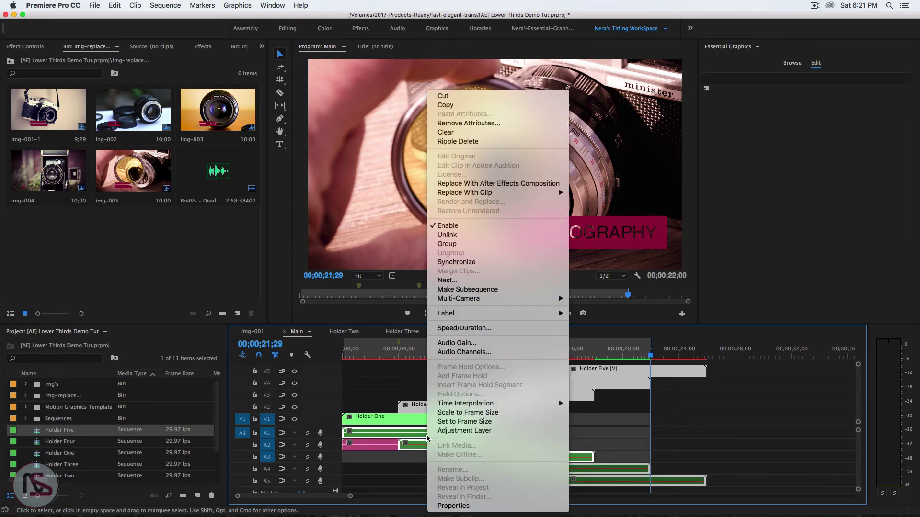
left_click(448, 235)
Delete all the audio clips of the Holder sequences from Main, including the remaining piece on A2
left_click_drag(737, 489, 421, 431)
key("Delete")
left_click(393, 444)
key("Delete")
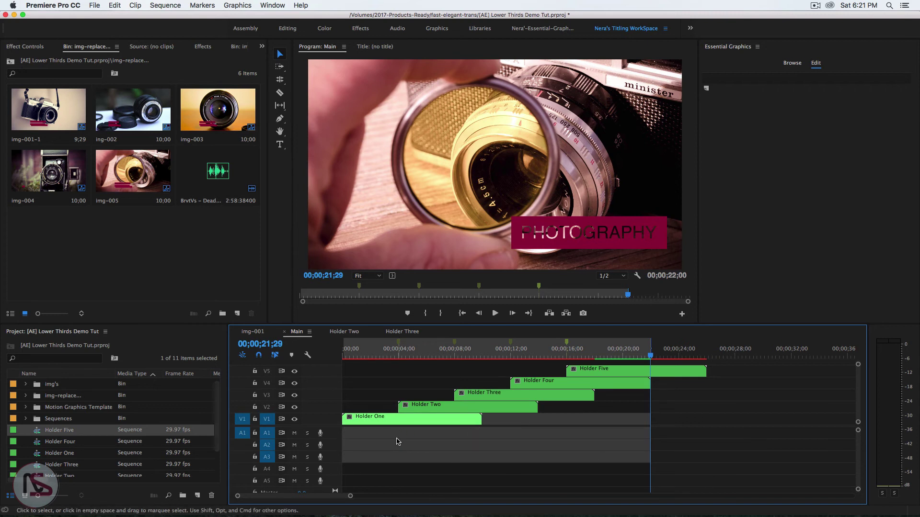
Delete all empty audio tracks from the Main sequence
right_click(325, 470)
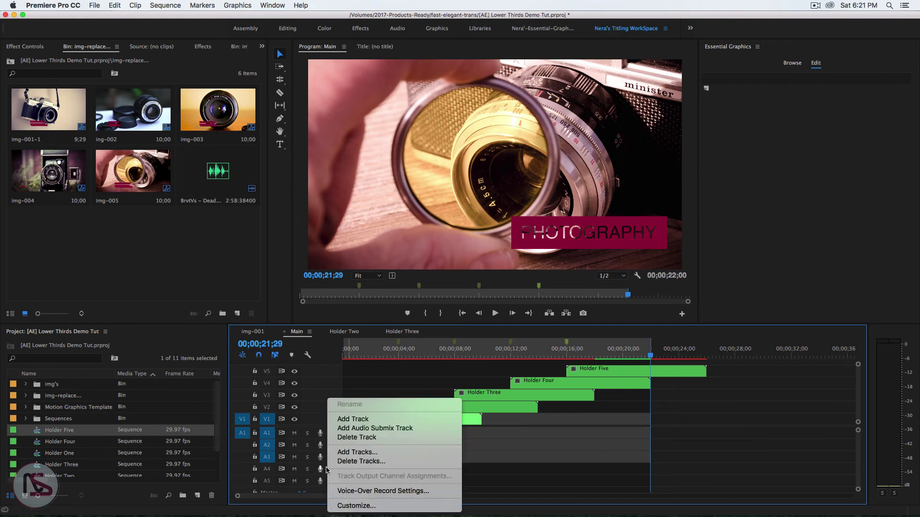
left_click(352, 461)
left_click(397, 263)
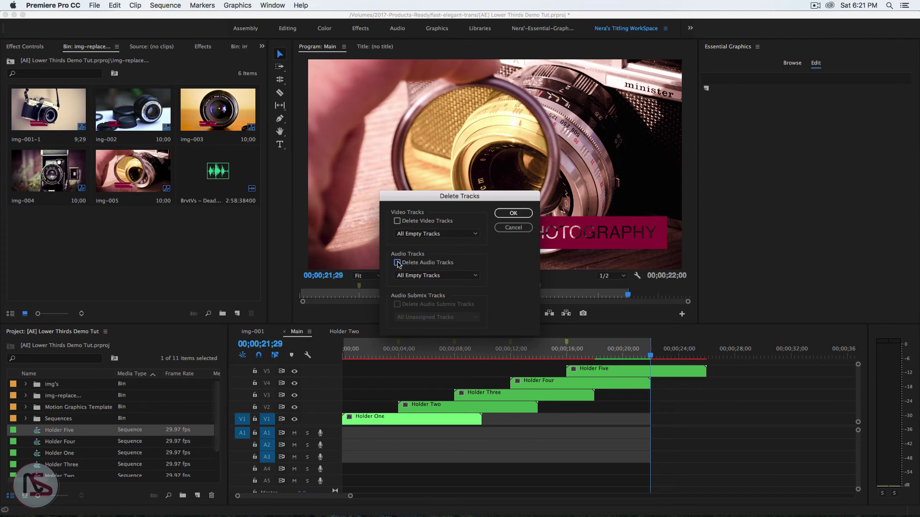
left_click(511, 213)
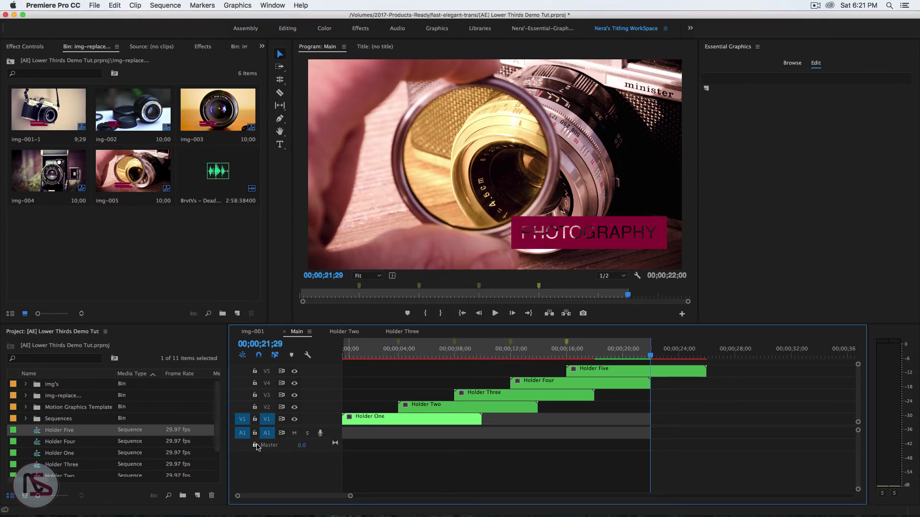
Place the BrvtVs music clip at the start of A1 in Main and move the playhead to 00;00;22;00
left_click(56, 398)
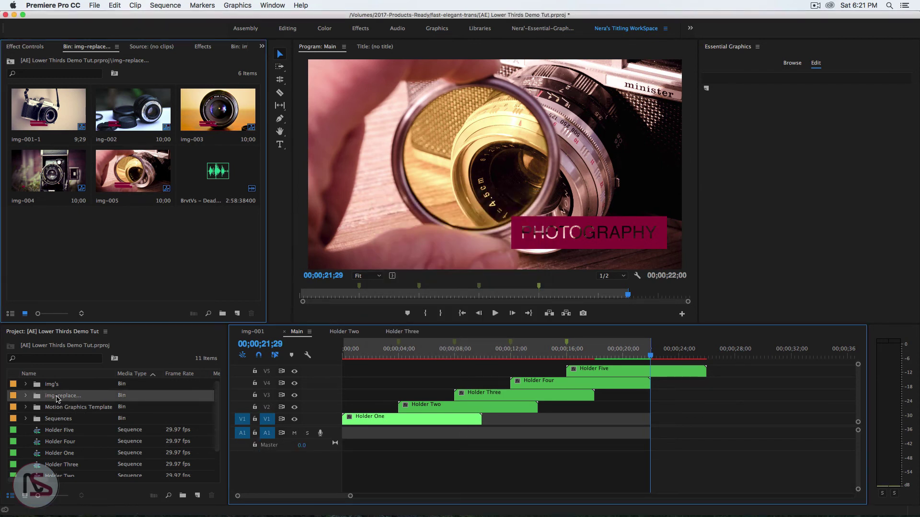
left_click_drag(206, 194, 343, 434)
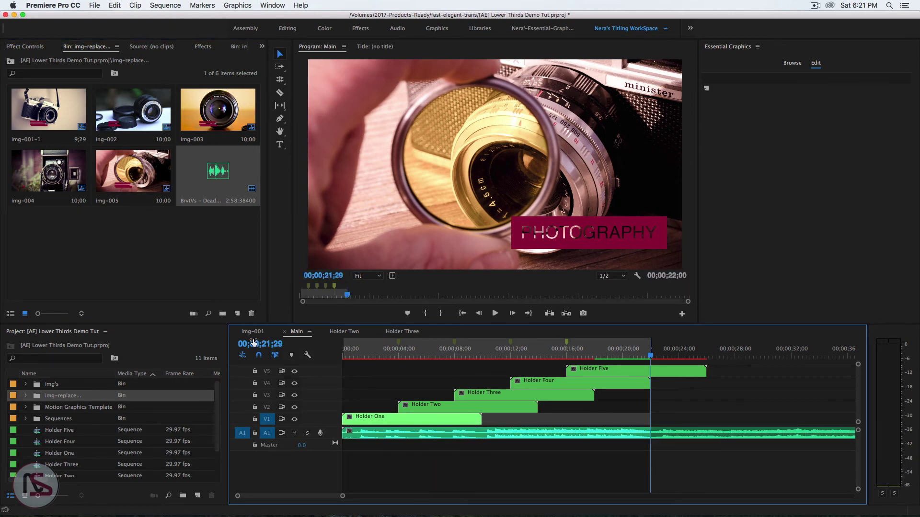
left_click(271, 343)
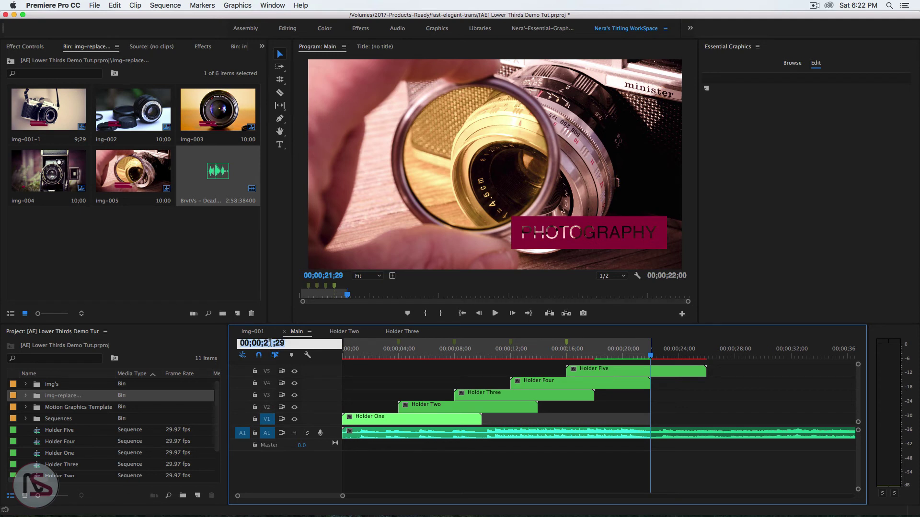
left_click(286, 343)
type("22")
key("Return")
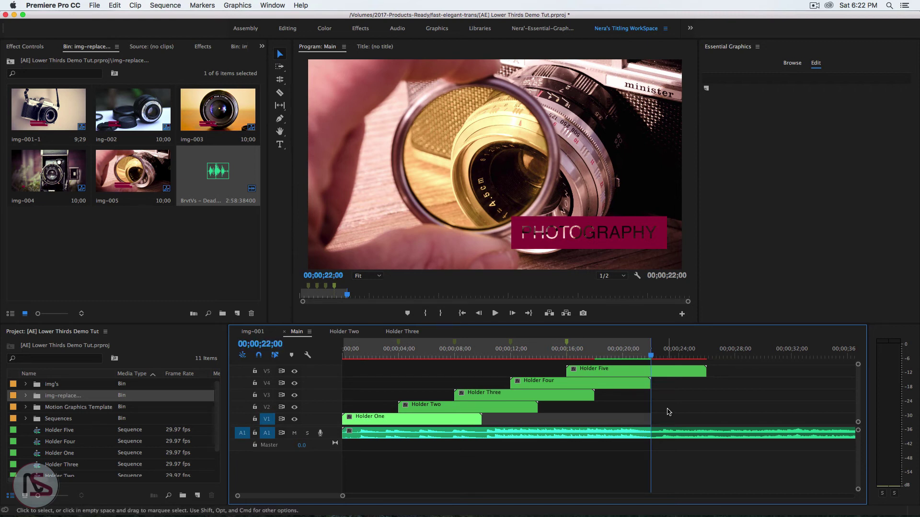
Split the music at 00;00;22;00, replace its first part by moving the remainder to the start, and return the playhead to 00;00;00;00
key("c")
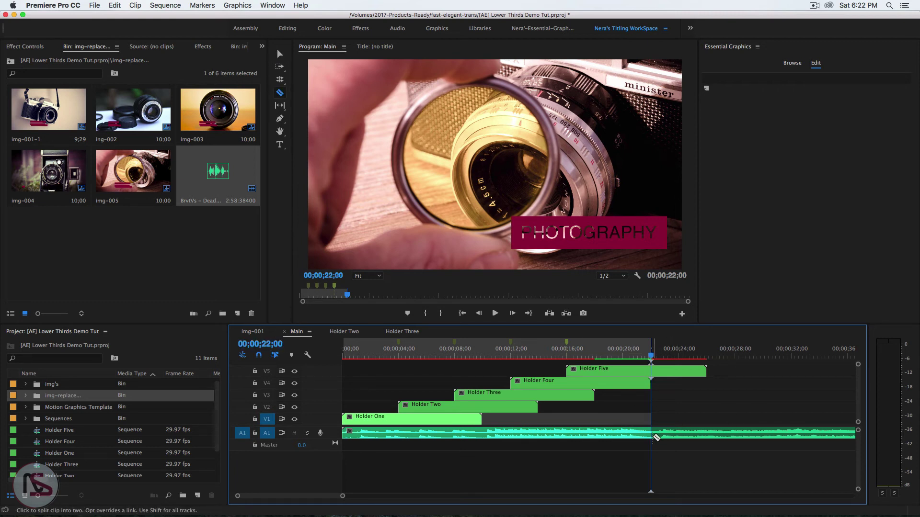
key("v")
left_click(625, 436)
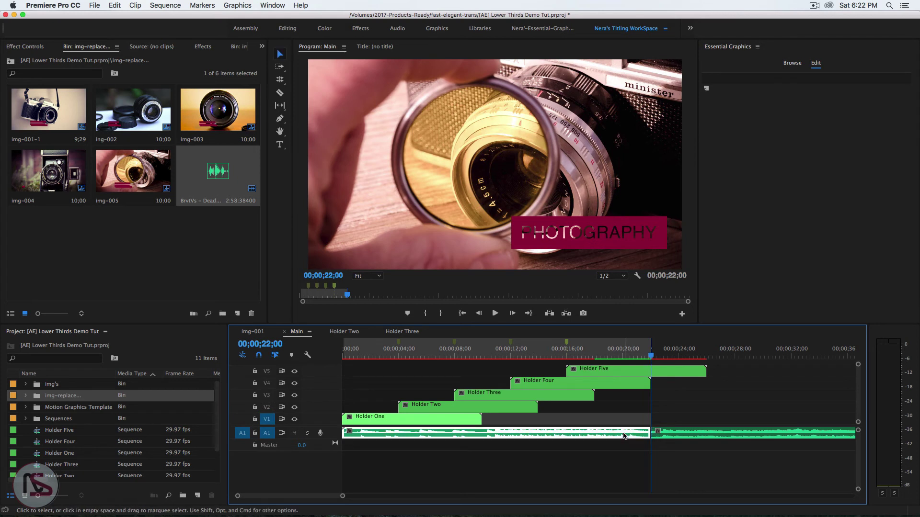
left_click(693, 434)
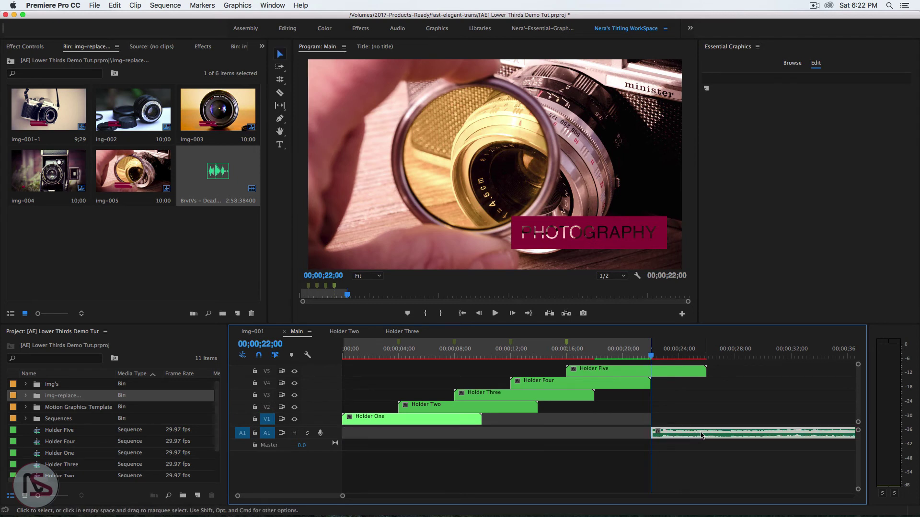
left_click_drag(705, 434, 387, 433)
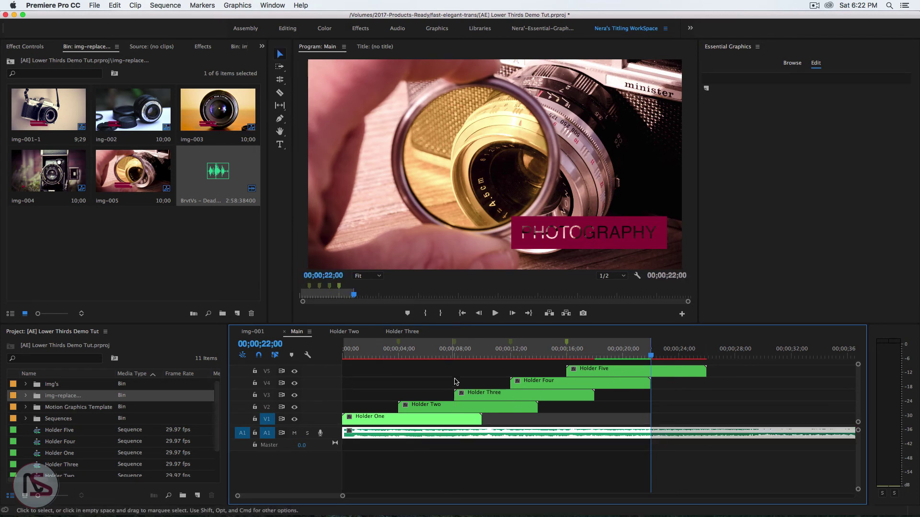
left_click_drag(629, 360, 486, 360)
key("Home")
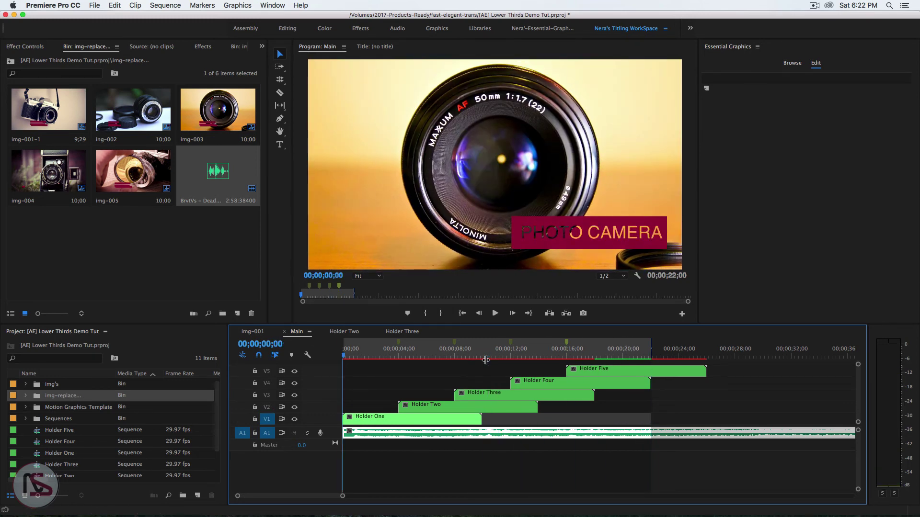
Play the Main sequence from the start to review the slideshow with its music, stopping during Holder Five
key("space")
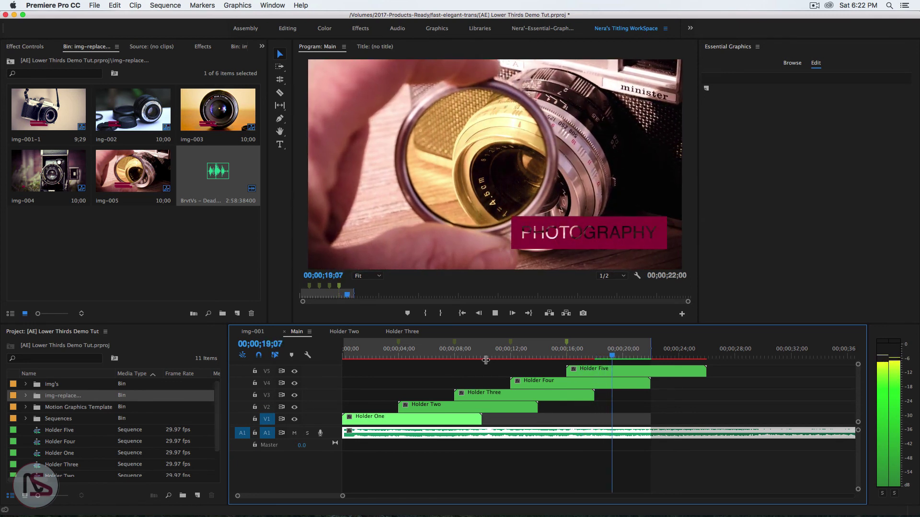
key("space")
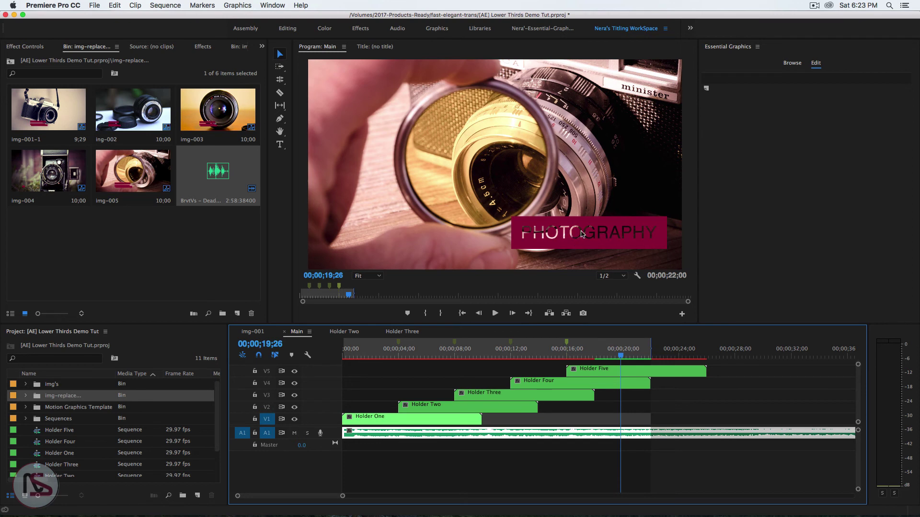
Open the img-005 sequence nested in Holder Five and change its title text to PHOTOGRAPHY STUDIO
double_click(606, 373)
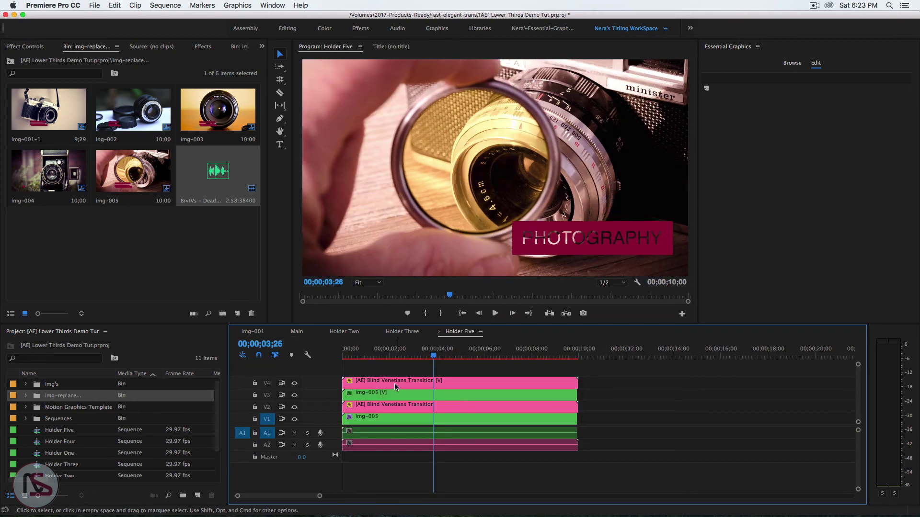
double_click(393, 395)
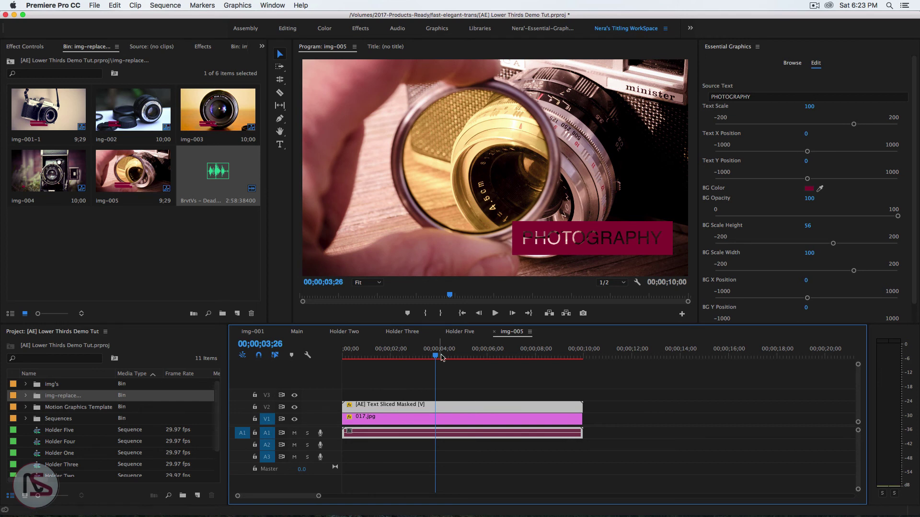
left_click_drag(437, 356, 396, 369)
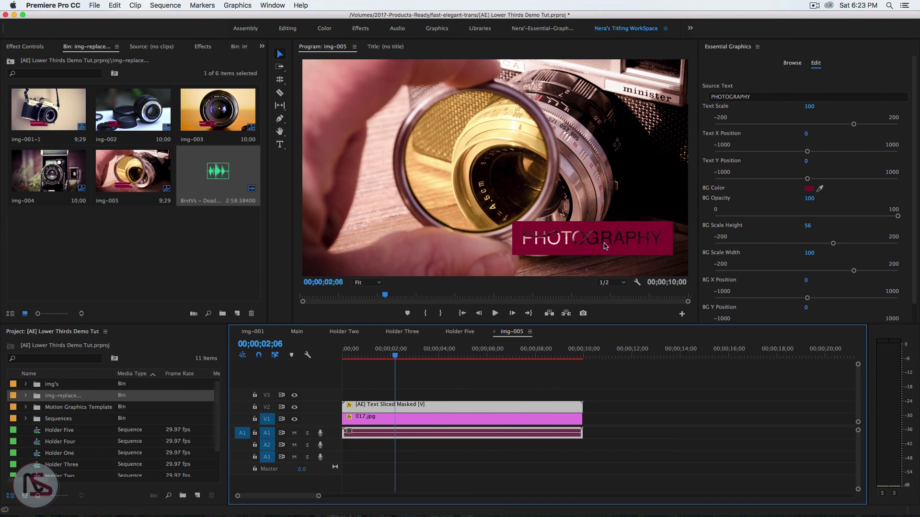
left_click(770, 96)
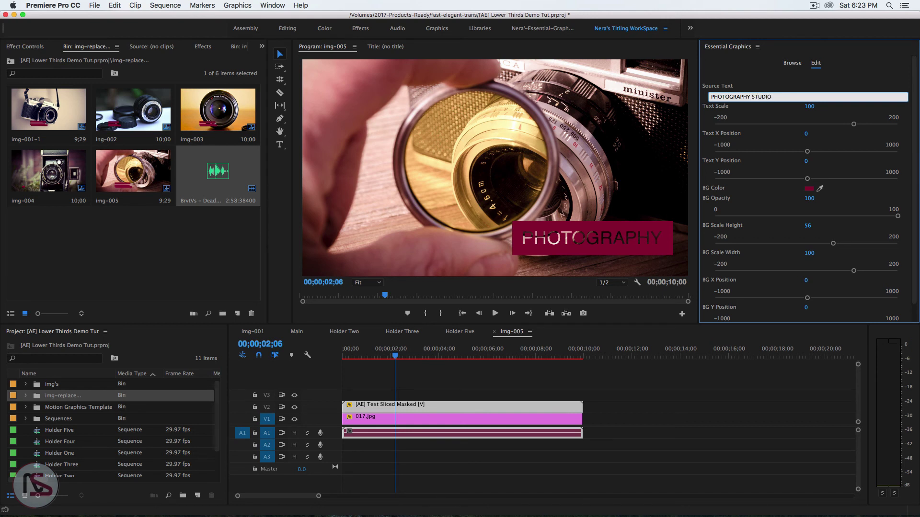
key("Return")
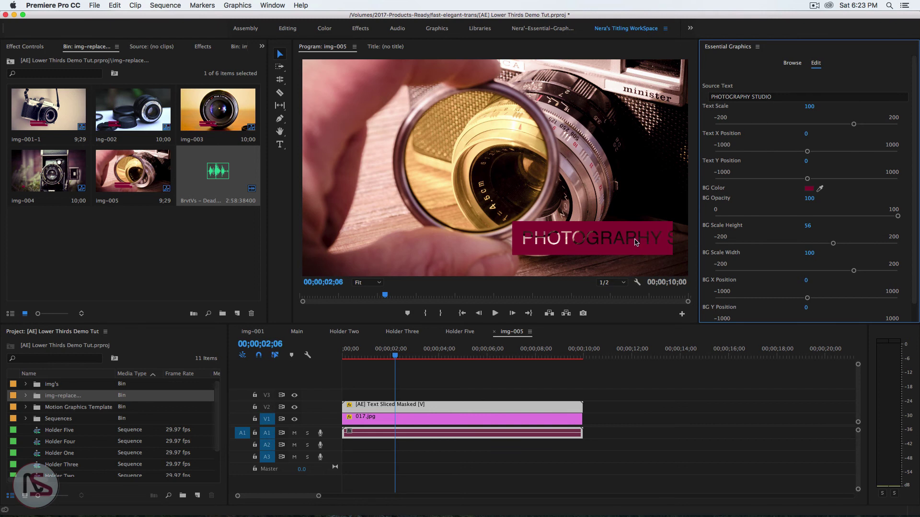
Set the [AE] Text Sliced Masked clip's BG Scale Width to 148 and BG X Position to -58
left_click(480, 405)
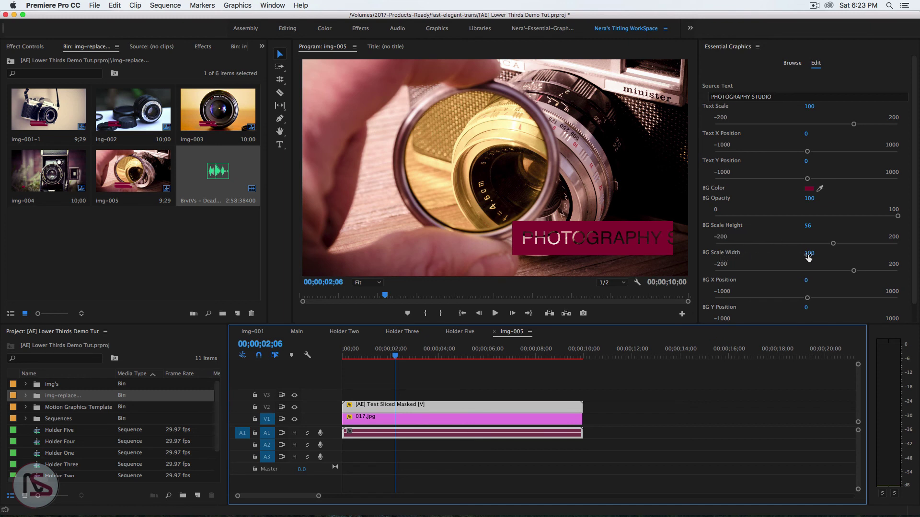
left_click_drag(809, 253, 824, 252)
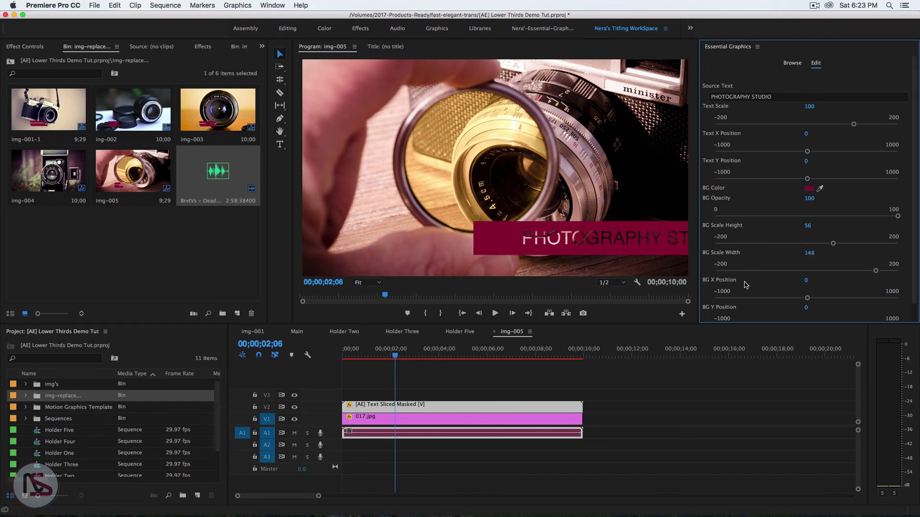
left_click_drag(806, 280, 795, 281)
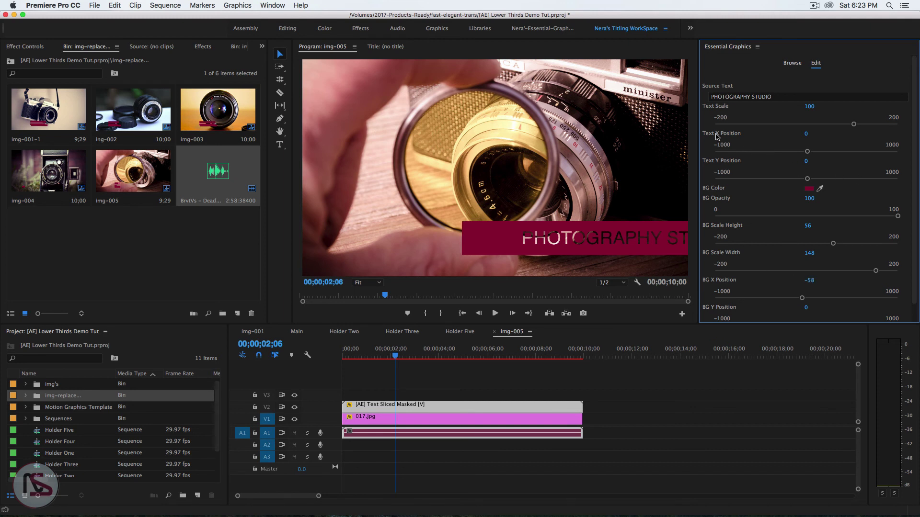
Set the title's Text X Position to -254 to fit it on its background, and save the project
mouse_move(806, 136)
left_mouse_down()
mouse_move(776, 136)
mouse_move(805, 135)
mouse_move(791, 135)
left_mouse_up()
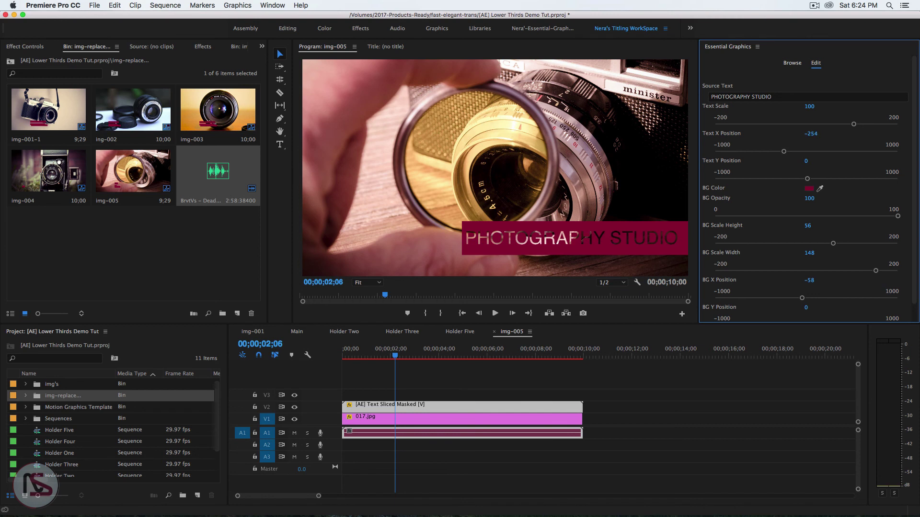
left_click_drag(811, 133, 819, 134)
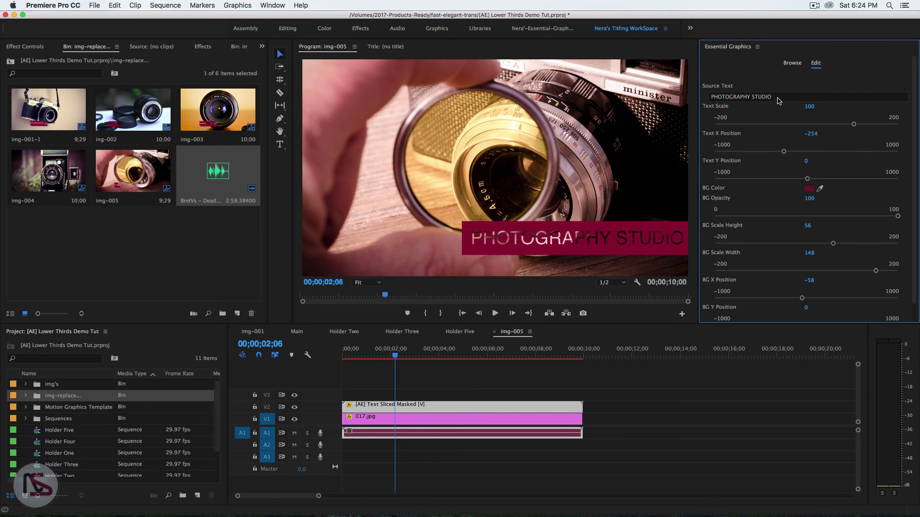
key("cmd+s")
left_click(778, 99)
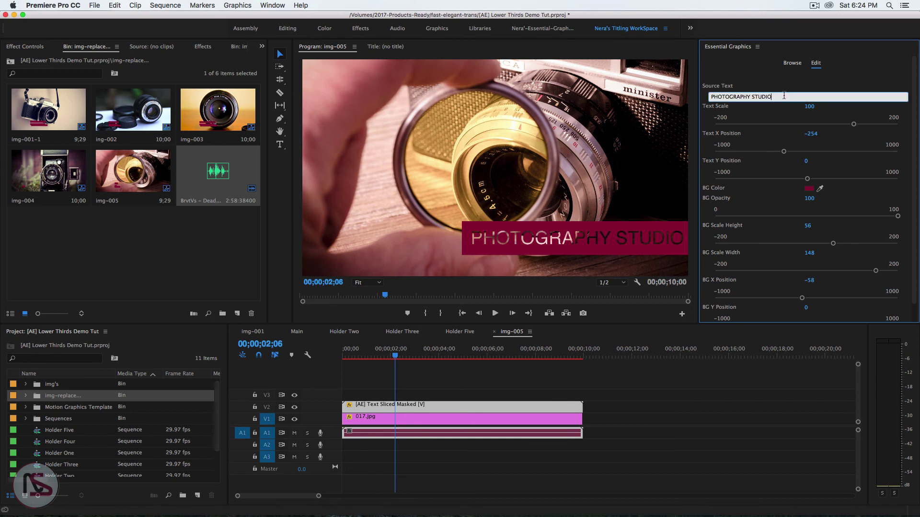
left_click_drag(784, 96, 706, 95)
left_click(764, 119)
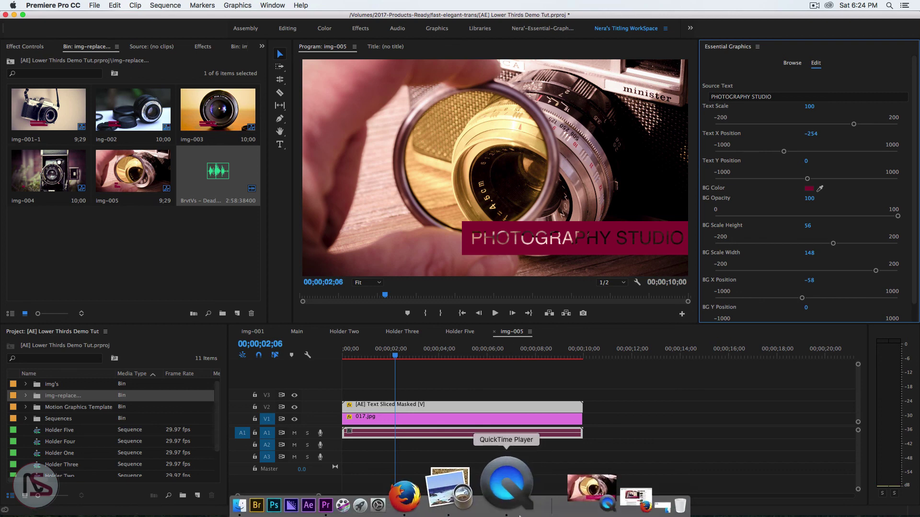
Switch to Firefox and view the Venetians Blind Transition Glass Motion Template tutorial page on the Nera Studio site
left_click(557, 497)
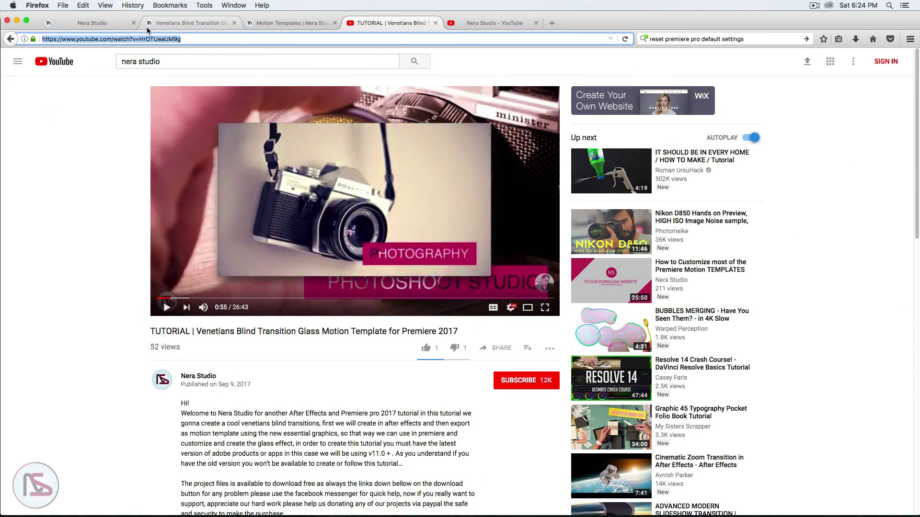
left_click(160, 28)
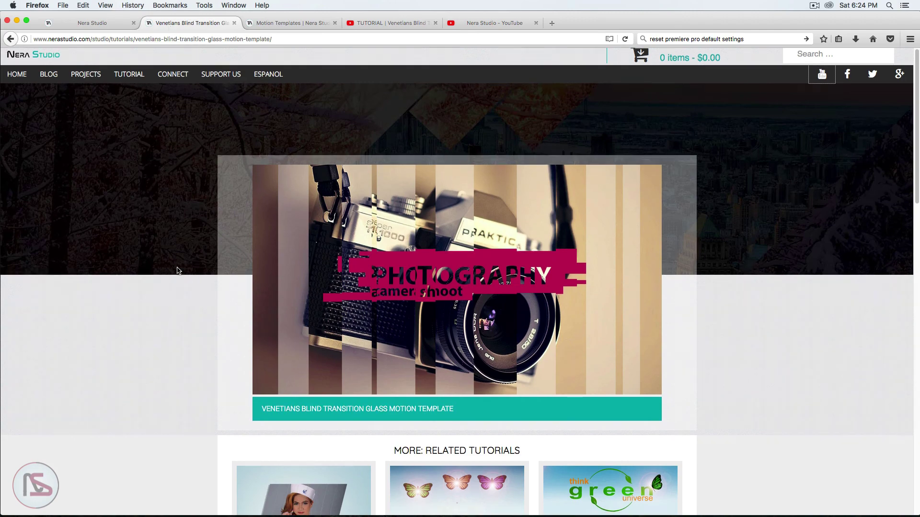
scroll(177, 272, "down", 2)
scroll(177, 271, "up", 2)
Examine the Motion Templates page's product information and description, and open the Nera Studio YouTube channel's videos
left_click(290, 23)
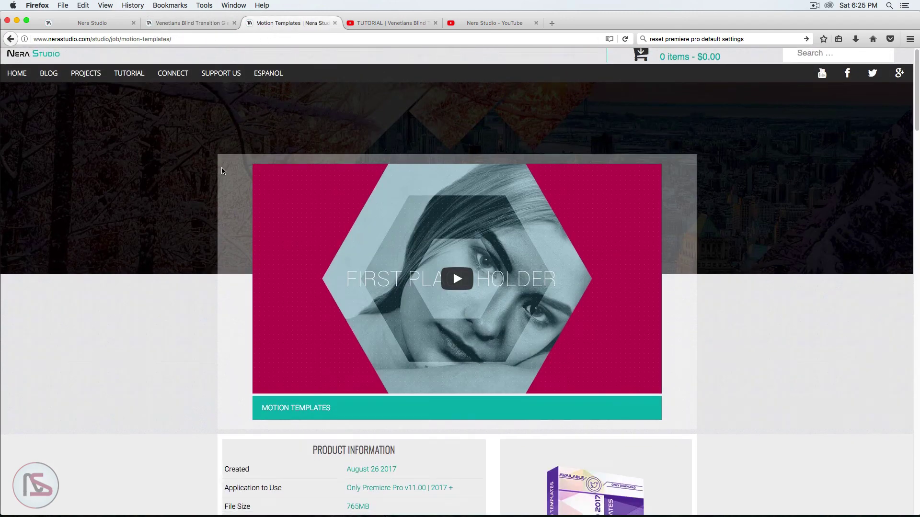
scroll(249, 260, "down", 5)
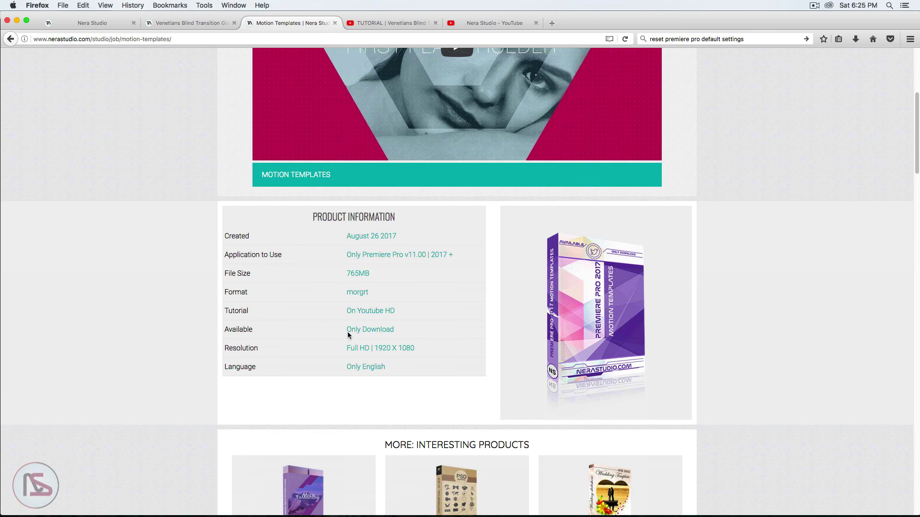
scroll(441, 361, "down", 2)
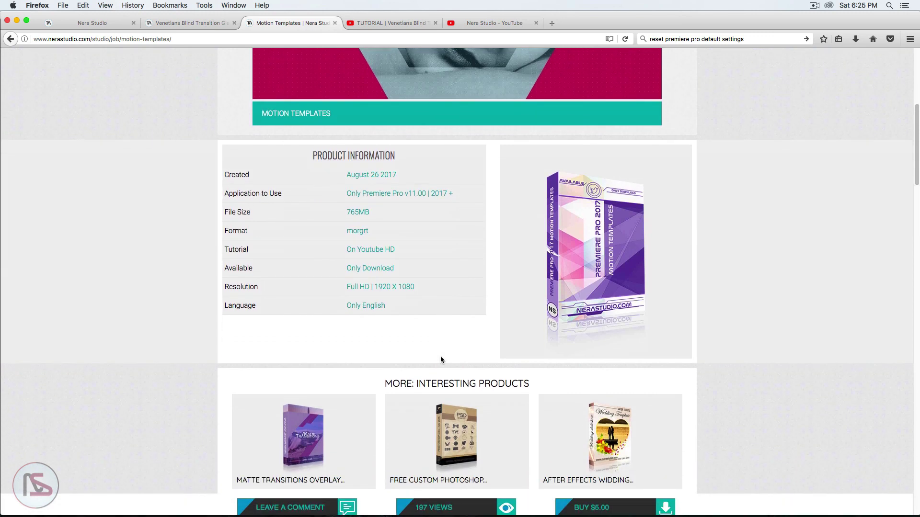
scroll(439, 355, "down", 5)
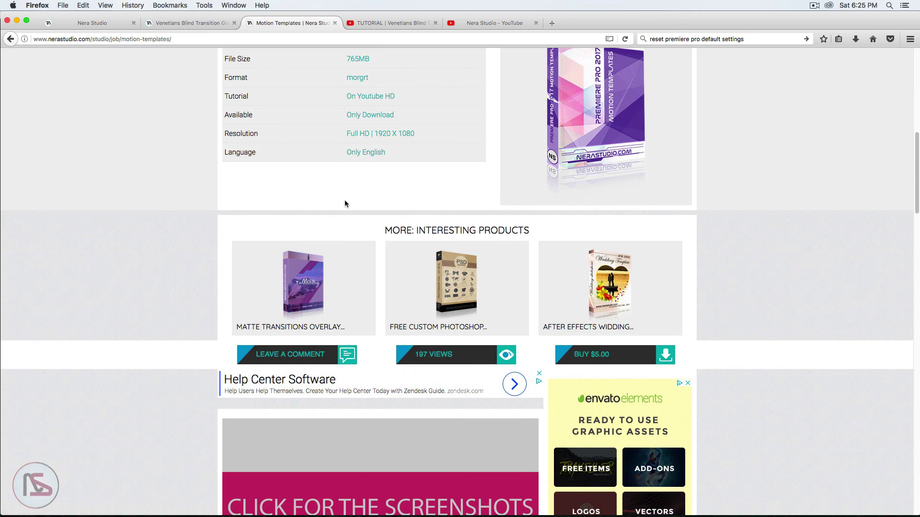
scroll(358, 272, "down", 9)
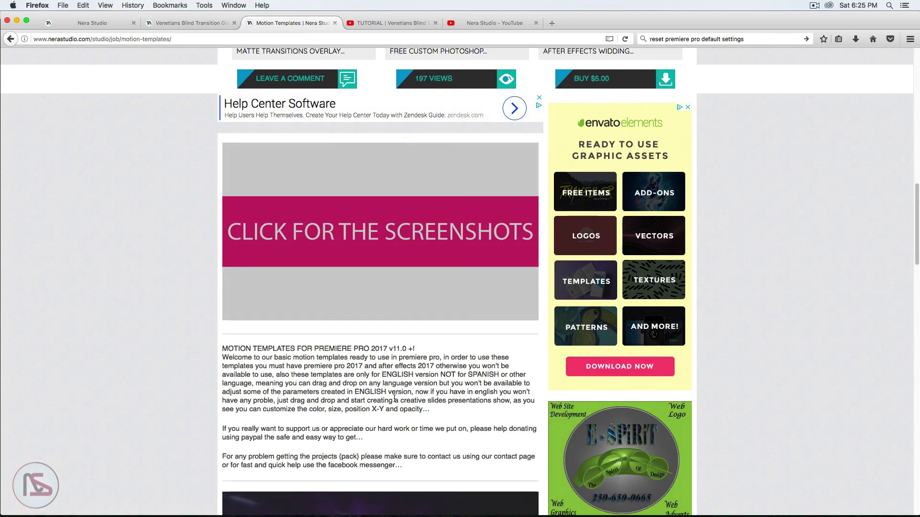
scroll(394, 399, "up", 3)
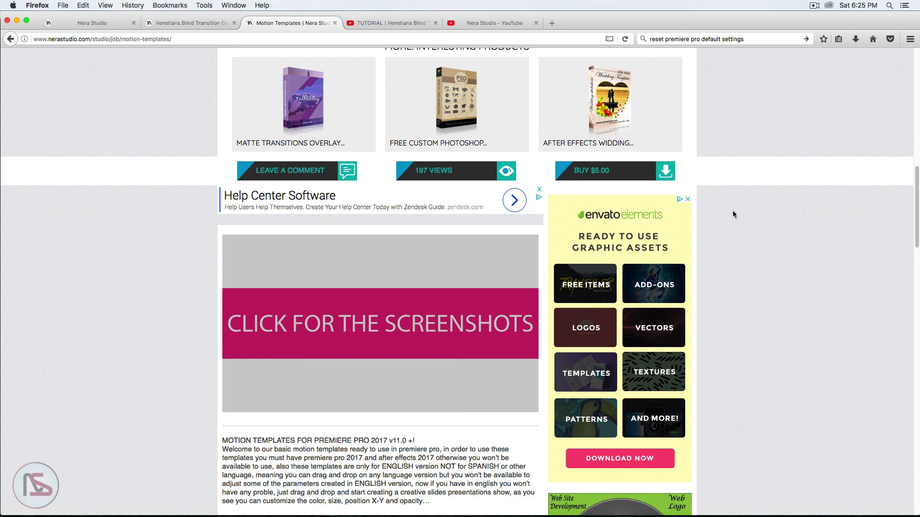
scroll(741, 219, "up", 1)
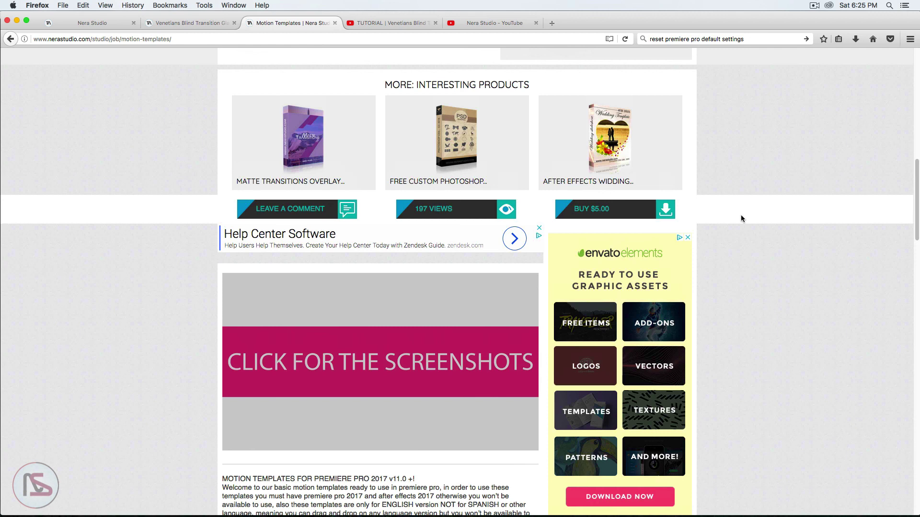
left_click(501, 23)
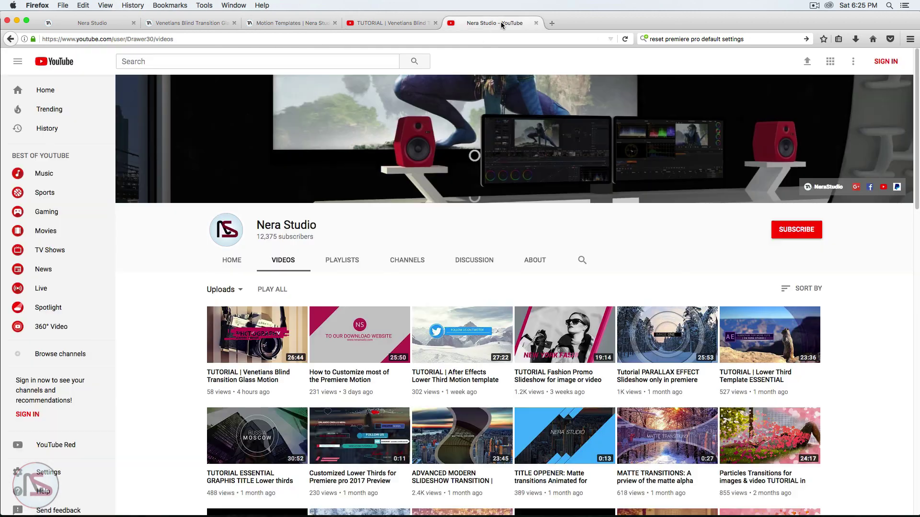